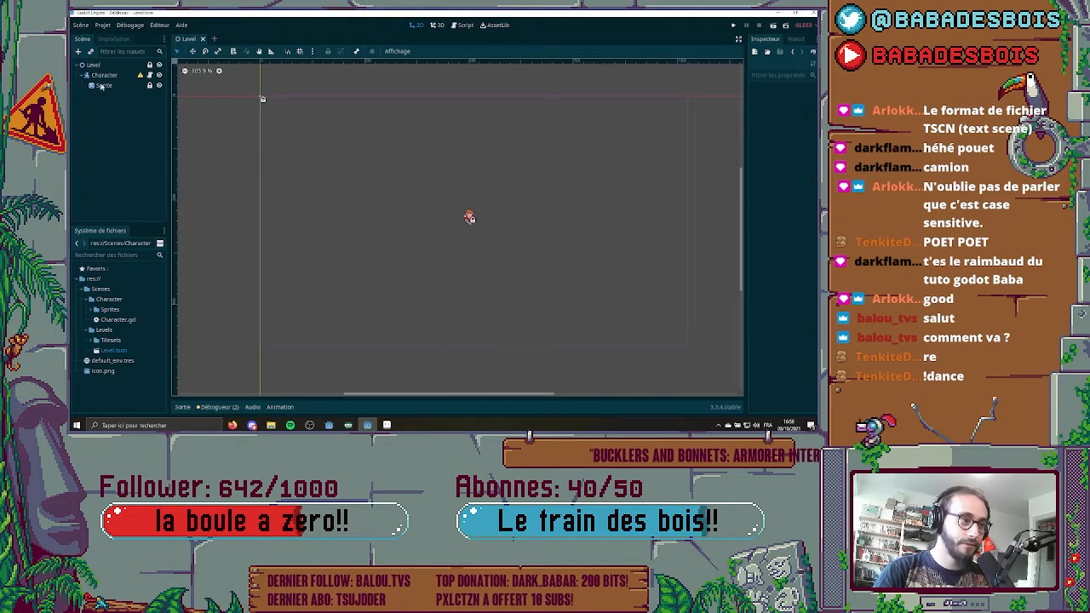
- Save the Character branch as its own scene, Character.tscn, in res://Scenes/Character, and save the Level scene
left_click(104, 76)
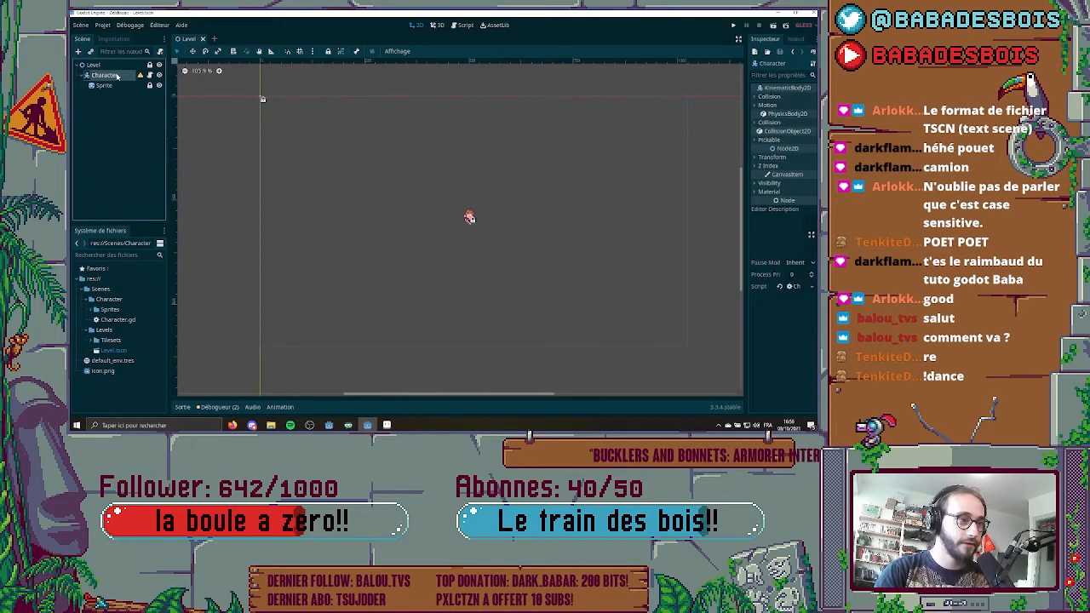
left_click(103, 86, "shift")
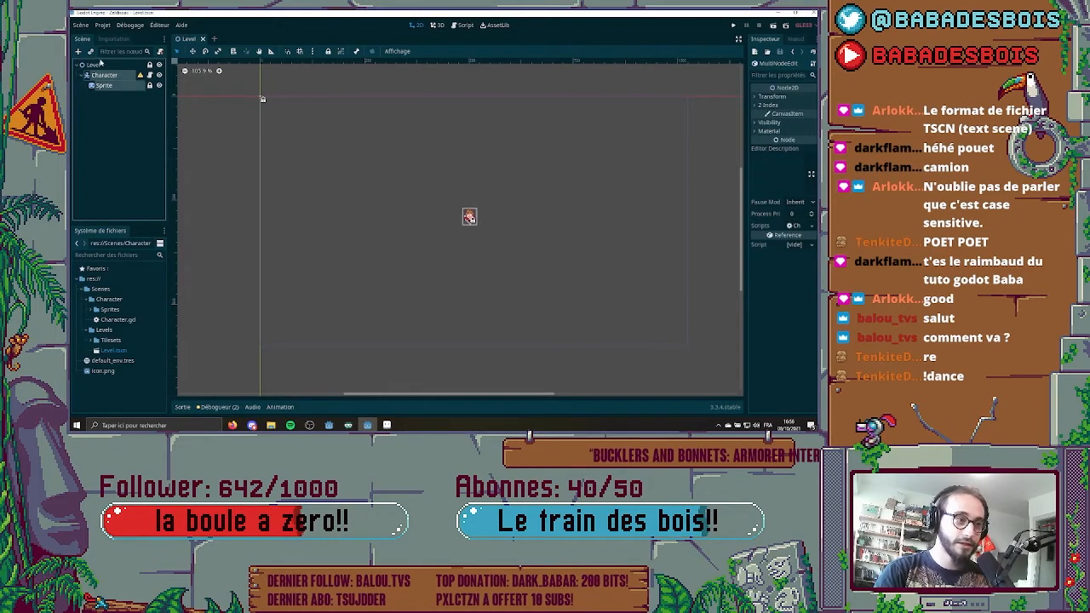
left_click(103, 88, "ctrl")
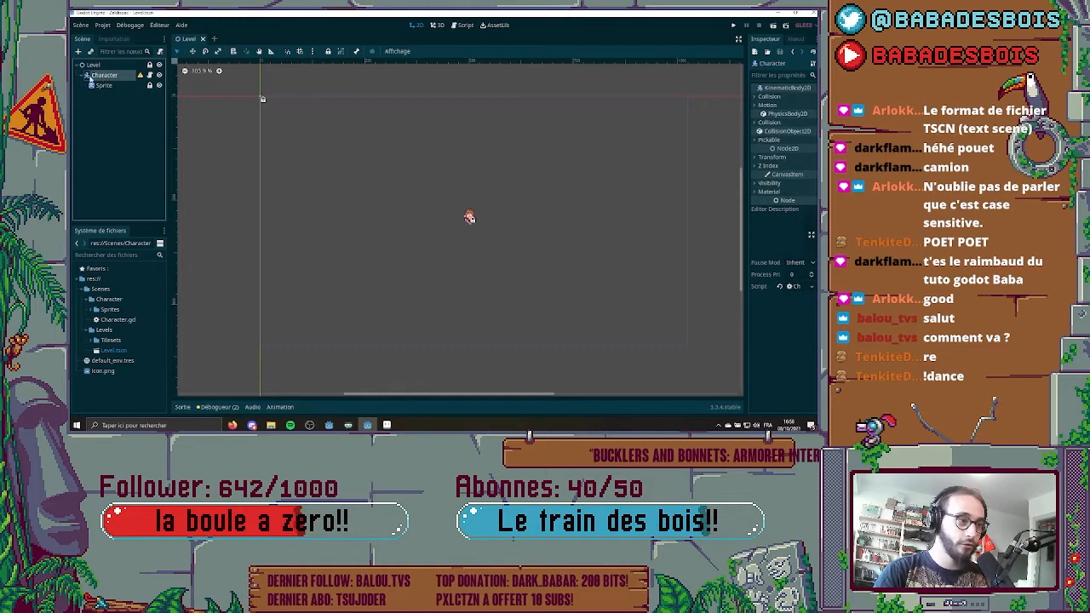
right_click(117, 77)
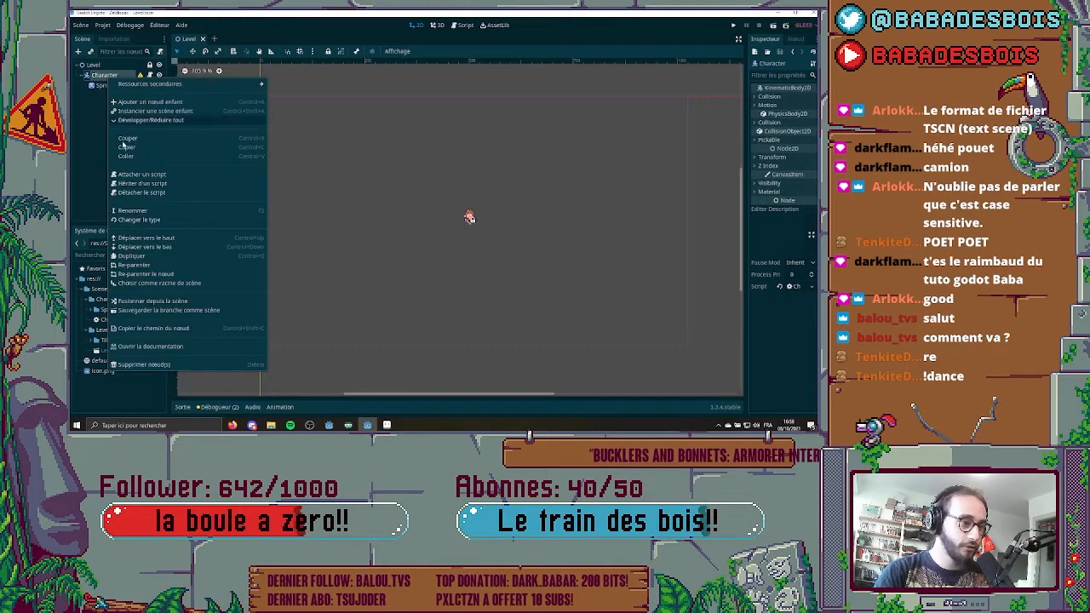
left_click(158, 312)
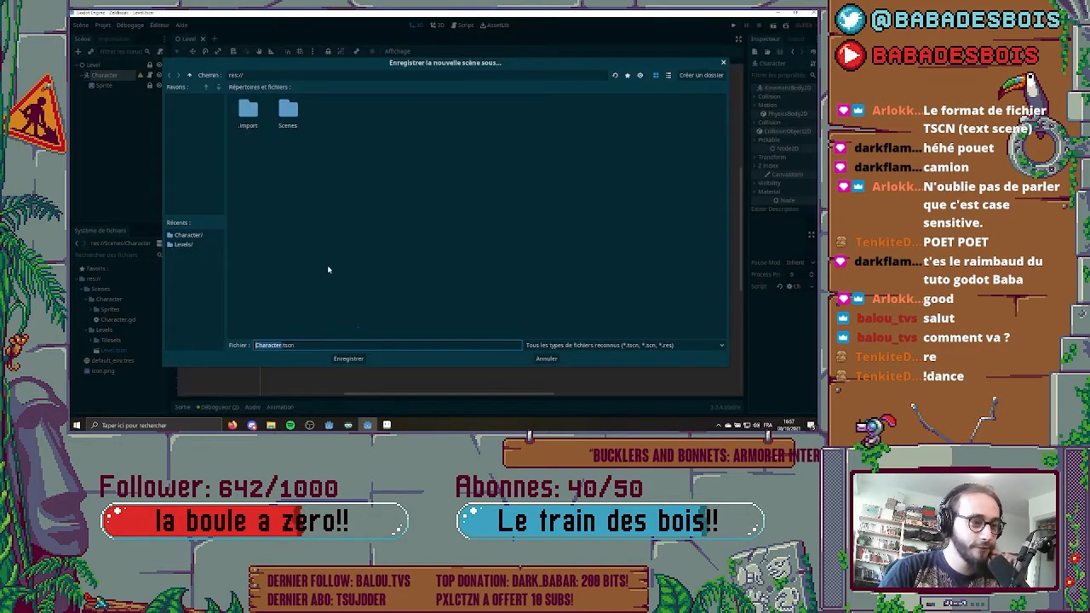
double_click(289, 124)
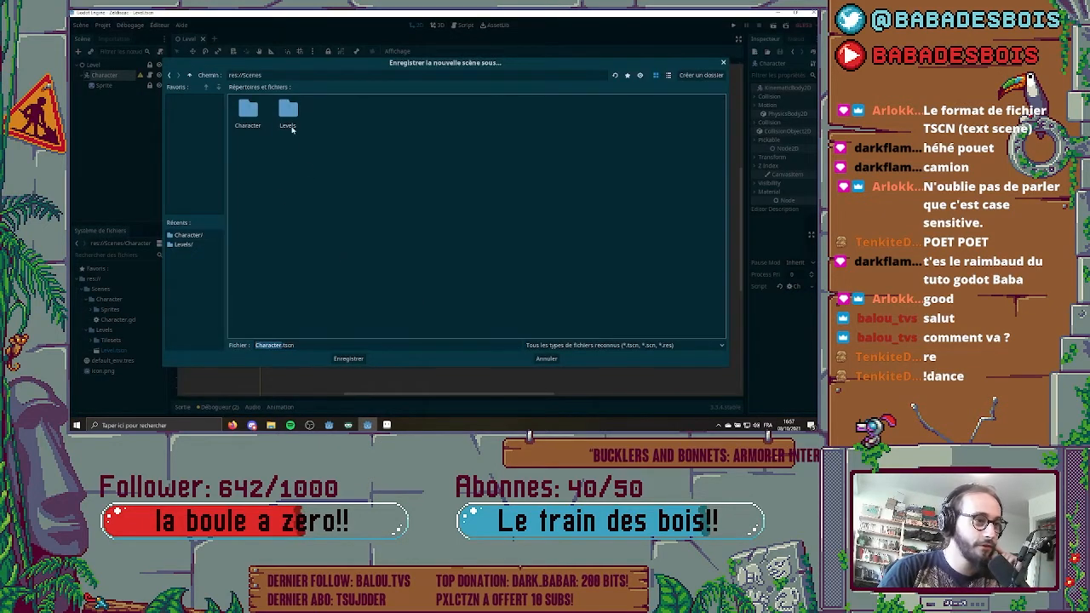
double_click(248, 115)
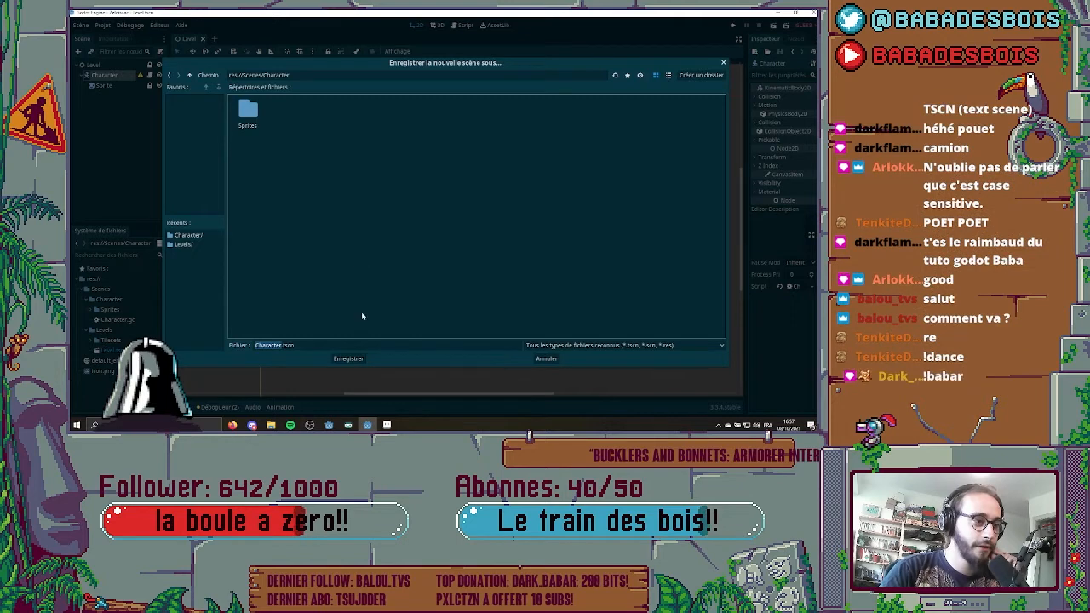
left_click(348, 359)
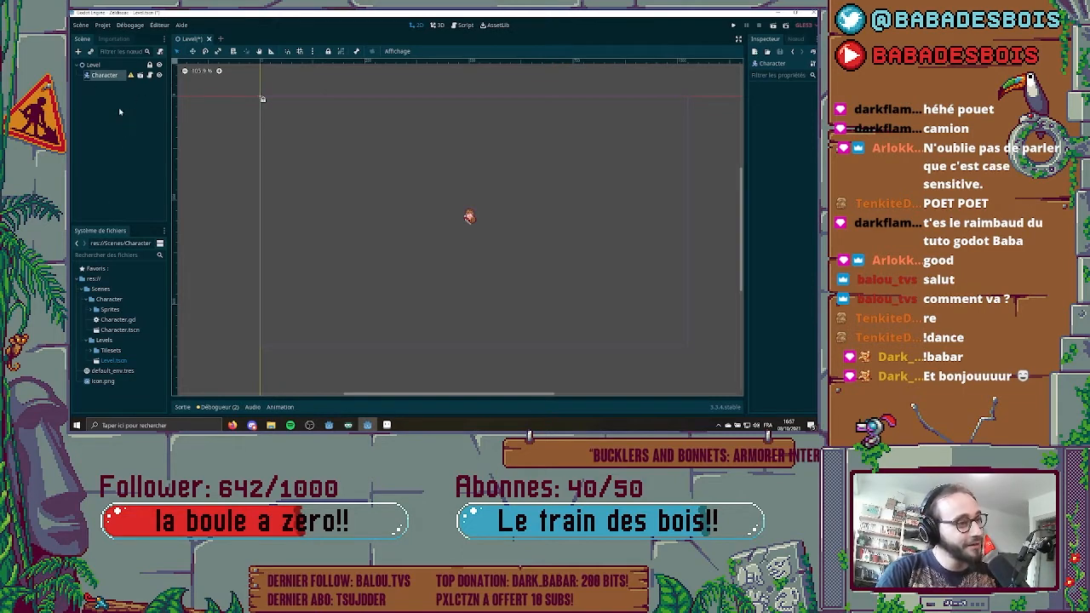
key("ctrl+s")
- Open the Character instance's own scene for editing and examine its root and Sprite nodes
scroll(478, 221, "up", 10)
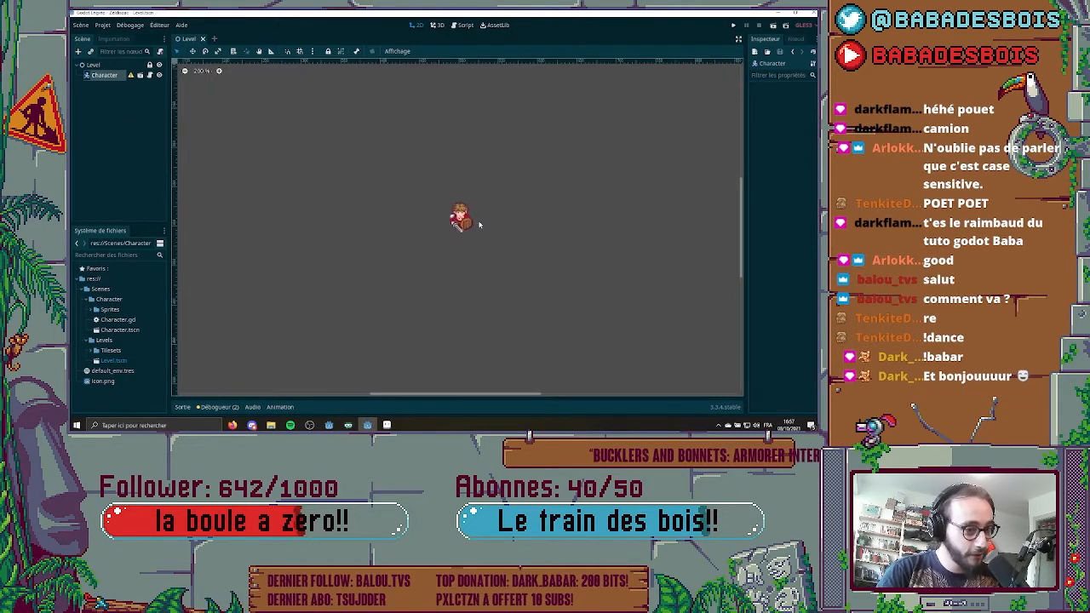
scroll(478, 221, "up", 2)
scroll(476, 208, "down", 10)
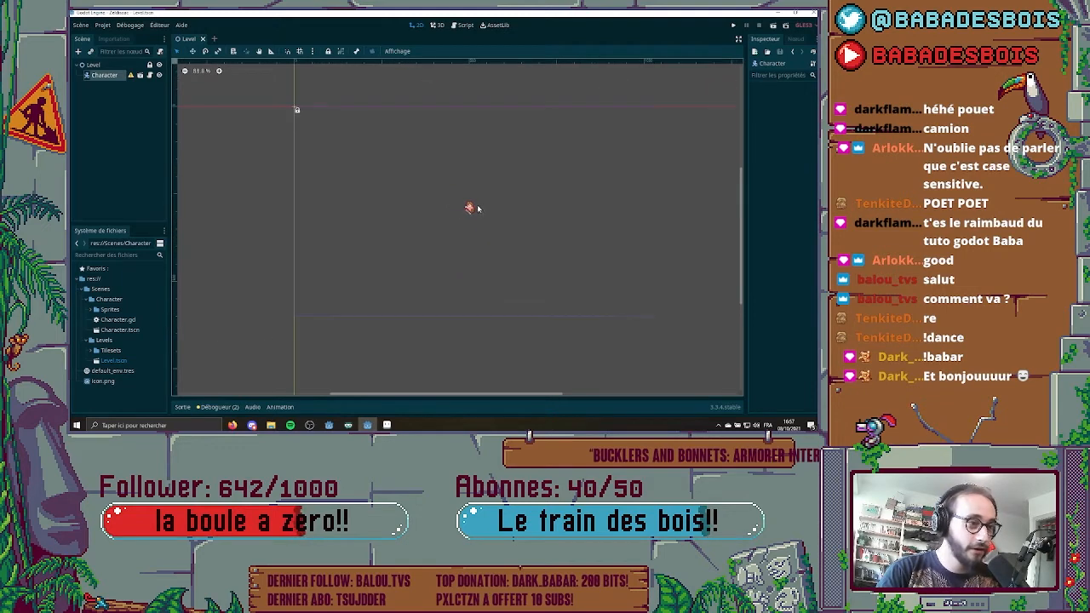
middle_click_drag(478, 209, 470, 221)
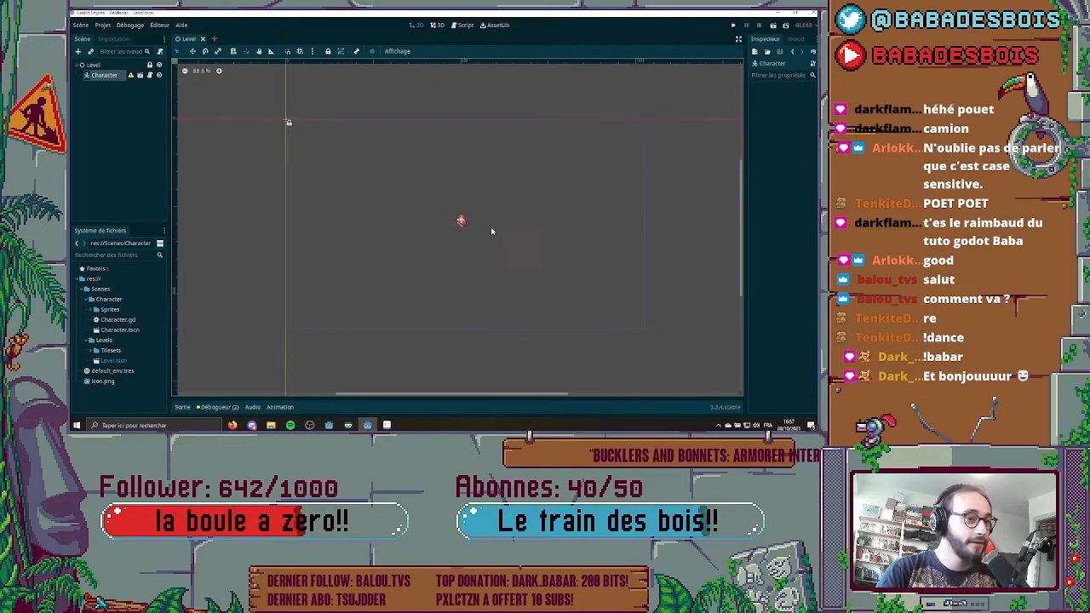
left_click(140, 76)
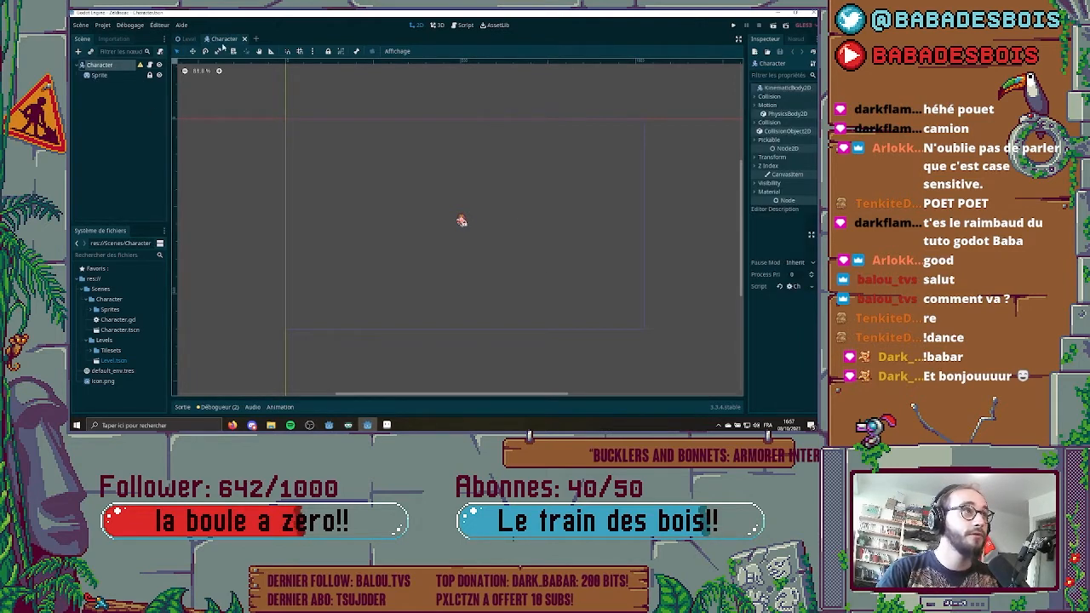
left_click(99, 75)
left_click(102, 66)
scroll(438, 194, "up", 3)
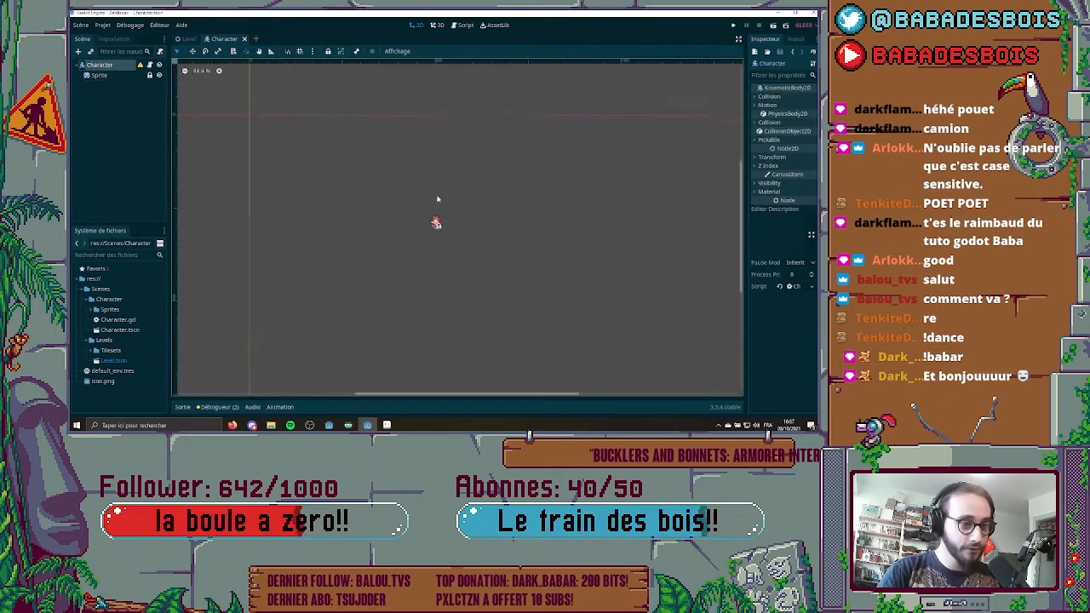
- Return to the Level scene and instance Scenes/Character/Character.tscn two more times under the Level node
left_click(186, 39)
left_click(104, 75)
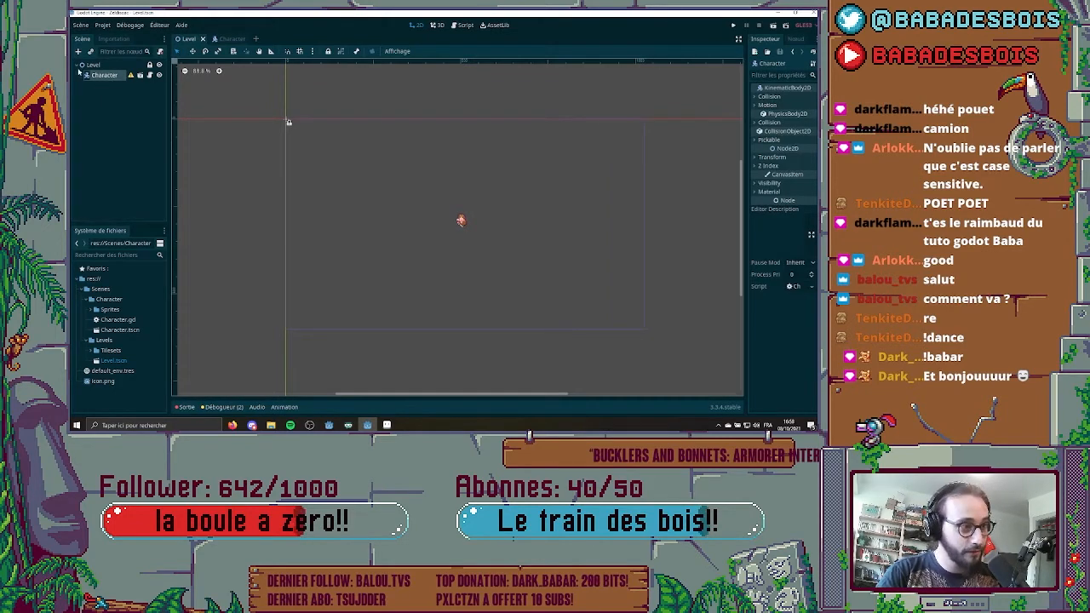
right_click(104, 75)
left_click(170, 93)
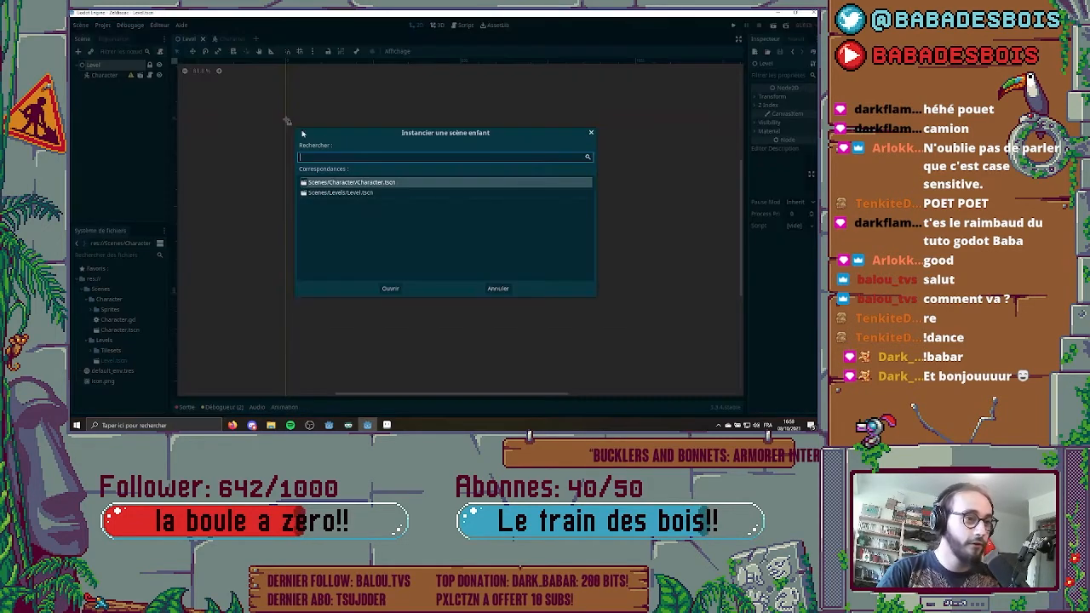
left_click(390, 288)
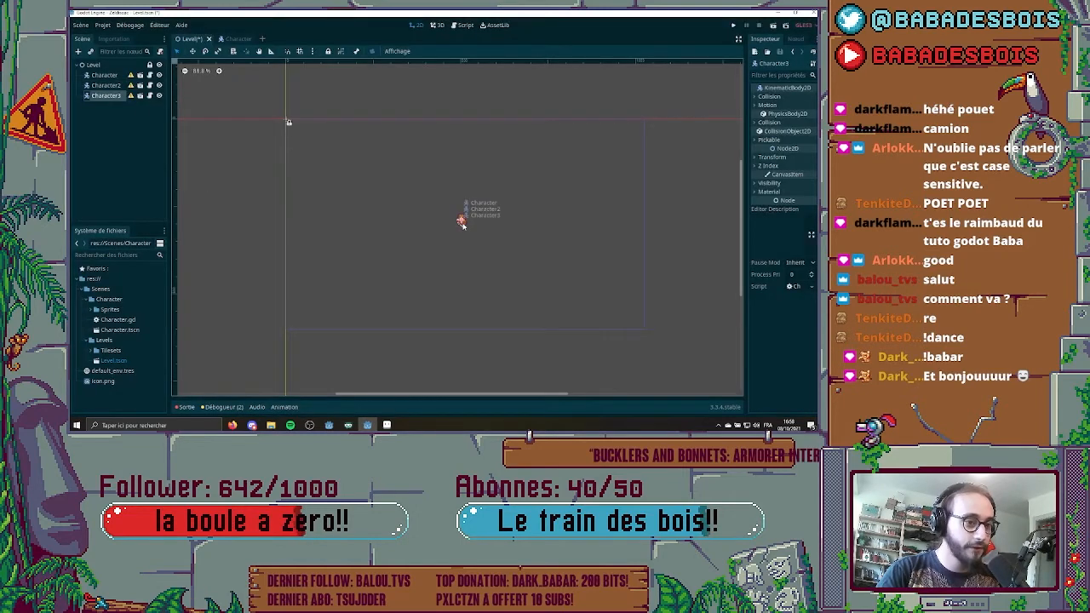
- Move Character3 up and left and Character2 up and right of the central character, and save the Level scene
left_click_drag(461, 220, 361, 179)
left_click_drag(461, 220, 524, 177)
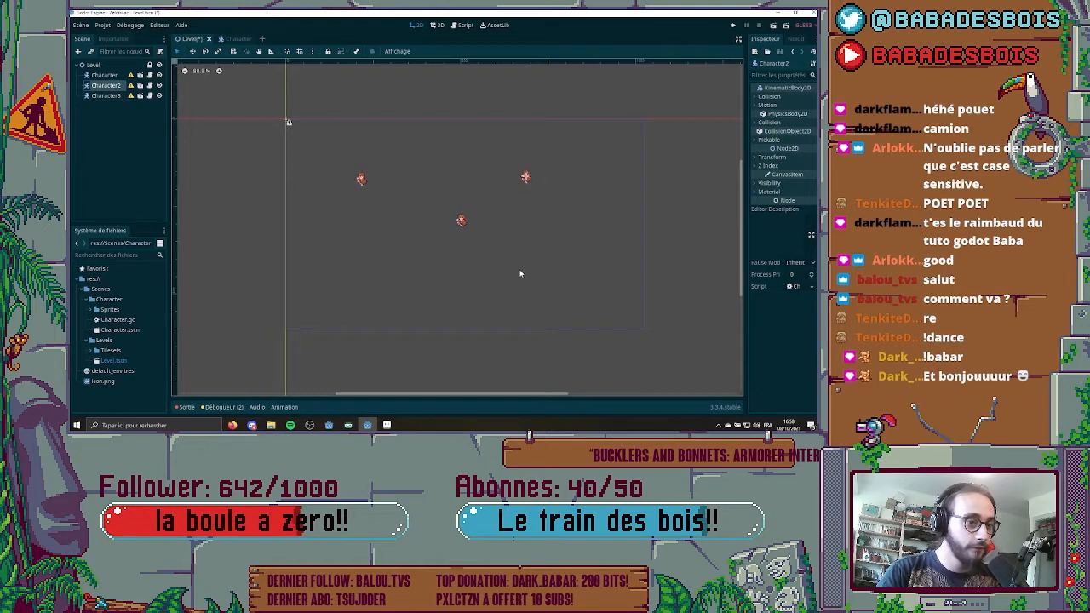
scroll(502, 255, "up", 3)
key("ctrl+s")
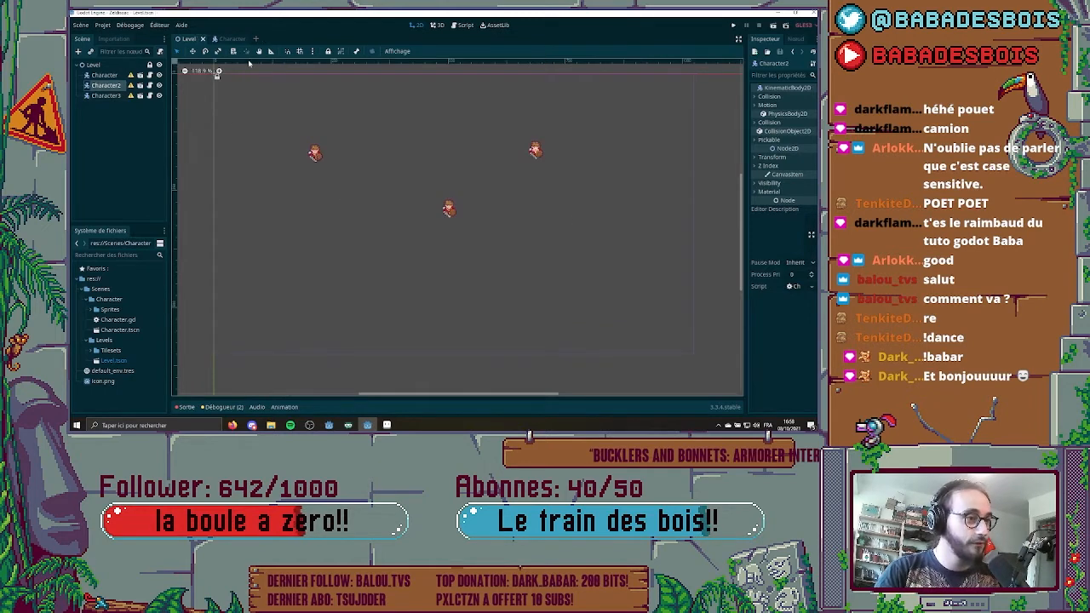
- Set the Modulate colour of the Character scene's root to blue, save it, and check the instances in the Level scene
left_click(239, 40)
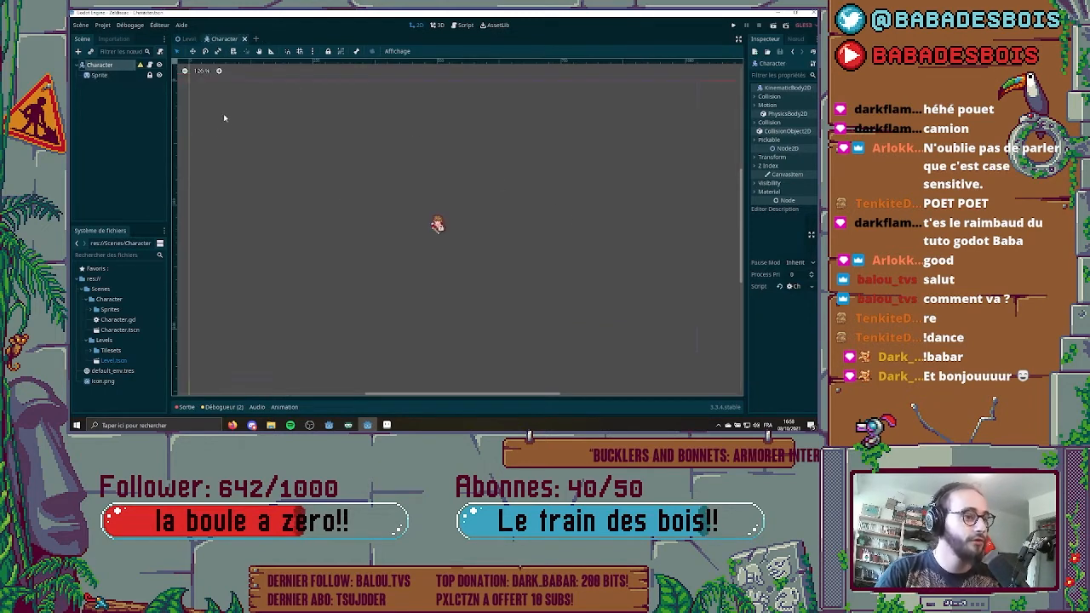
left_click(760, 184)
left_click(796, 207)
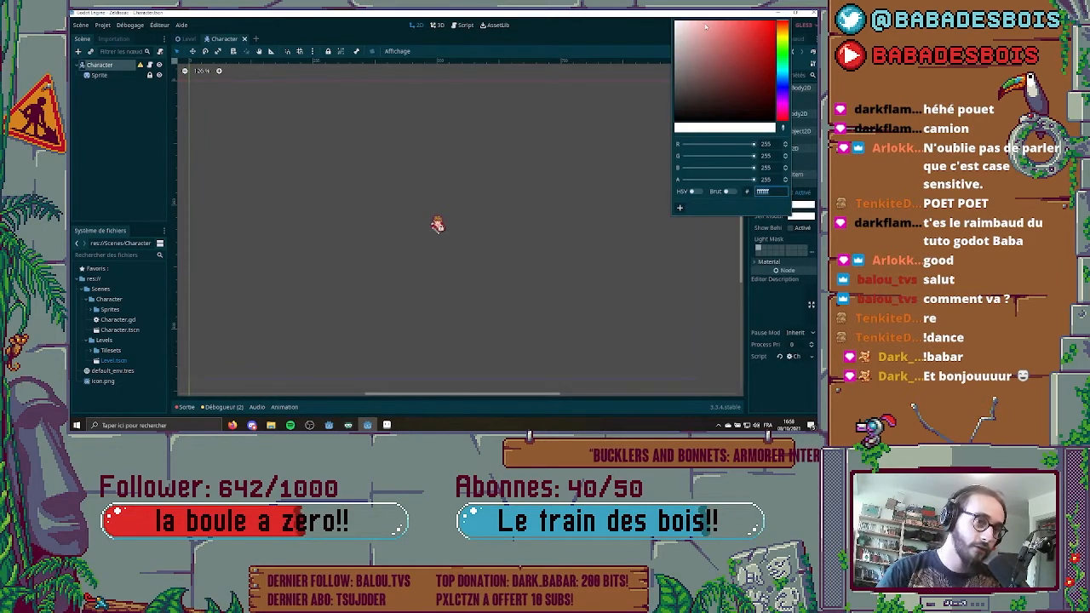
left_click_drag(746, 44, 775, 19)
left_click(255, 243)
scroll(255, 244, "up", 2)
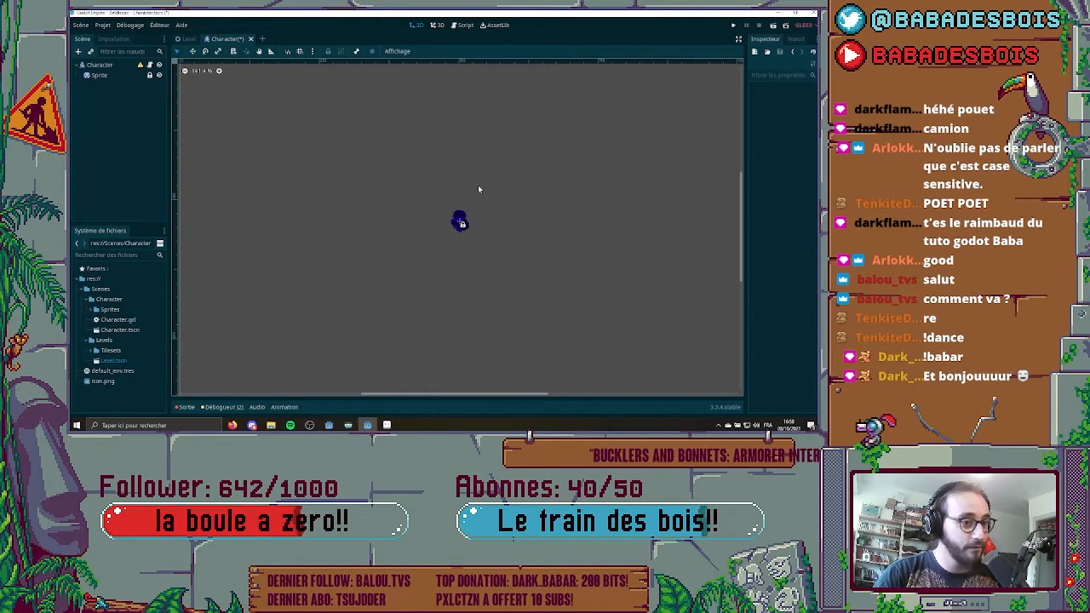
key("ctrl+s")
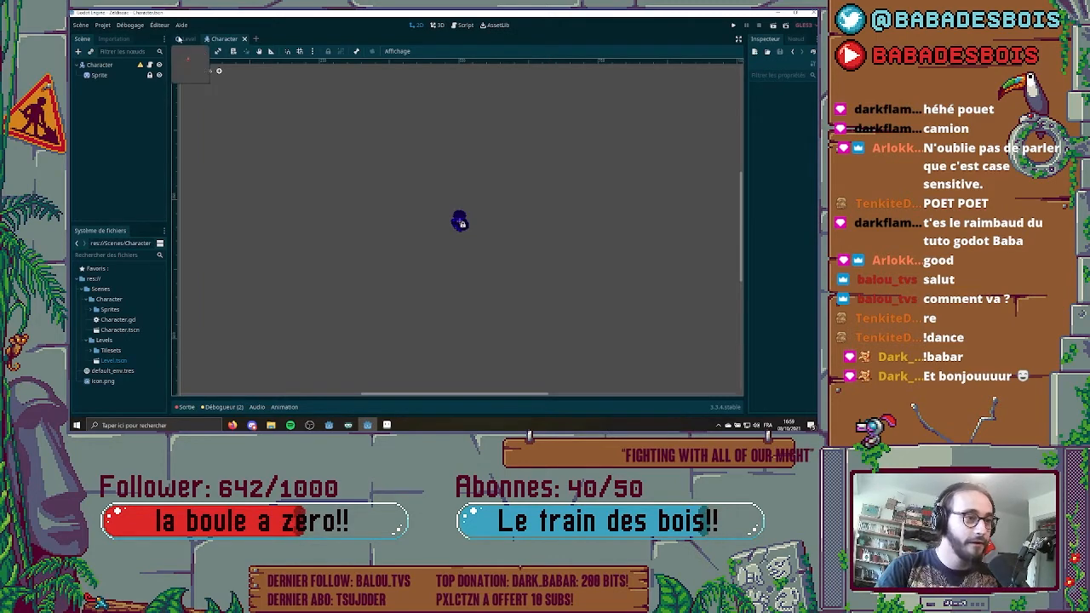
left_click(186, 39)
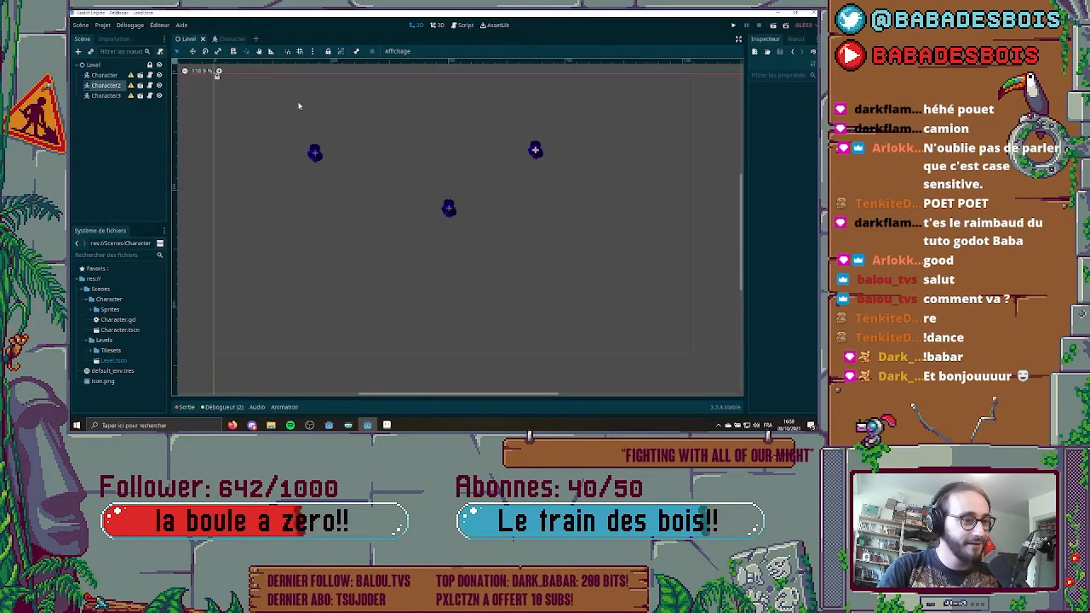
left_click(103, 95)
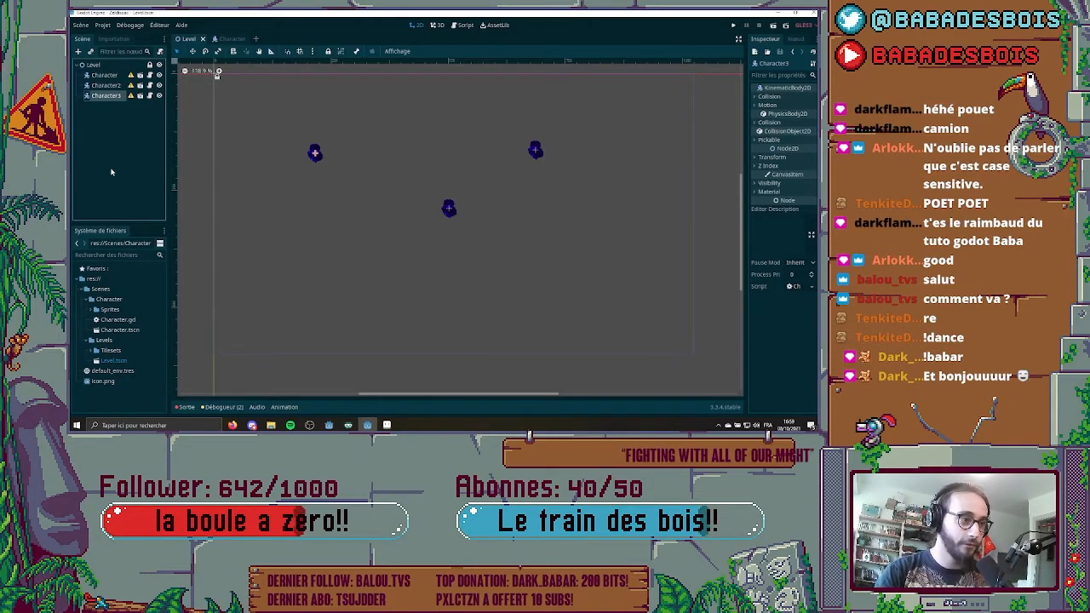
- Change the Character scene root's Modulate colour to pink (ff00d1), save, and return to the Level scene
left_click(225, 38)
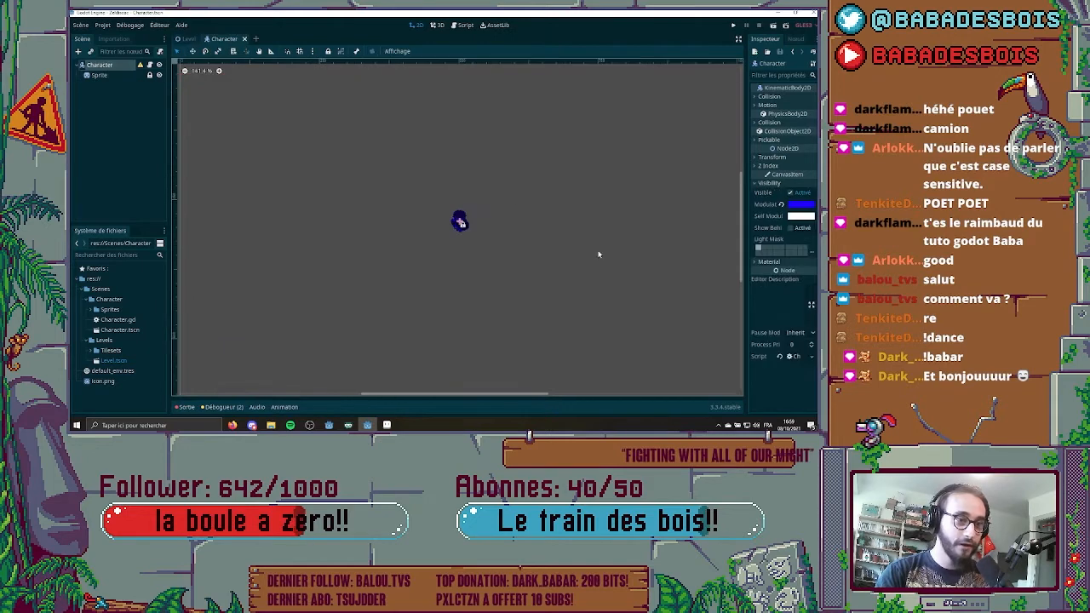
left_click(800, 205)
left_click_drag(782, 114, 783, 108)
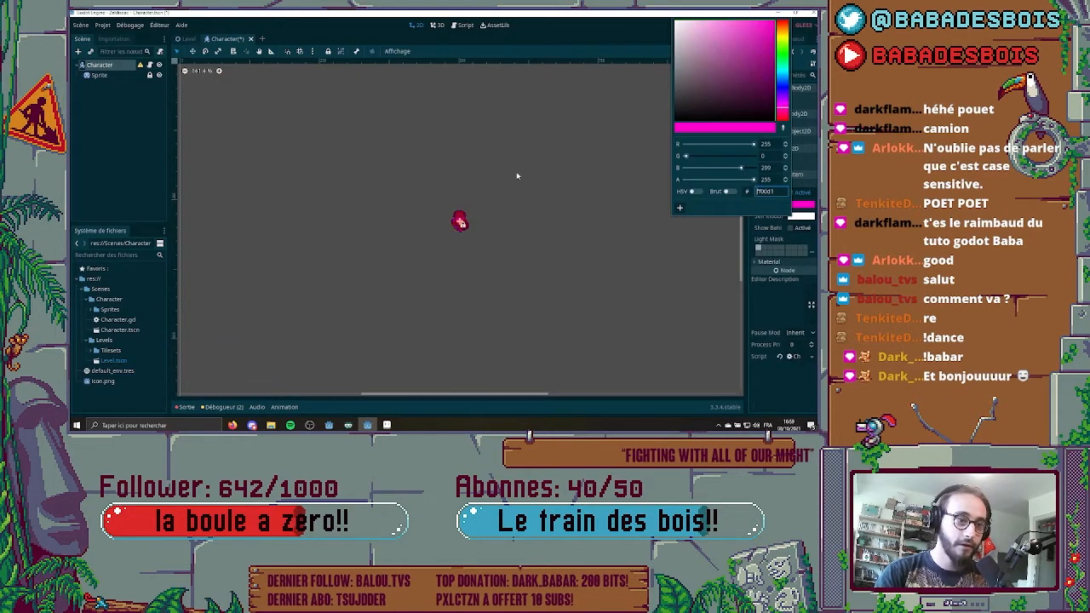
left_click(516, 175)
key("ctrl+s")
left_click(188, 38)
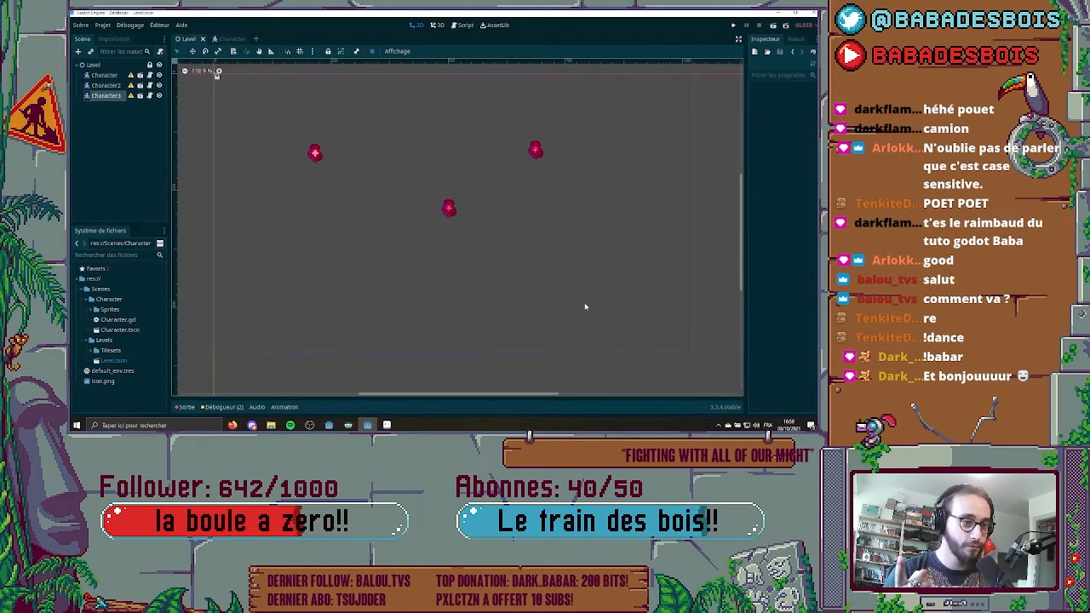
- Override the Modulate colour of the Character3 instance alone with blue (0022ff) and save the Level scene
left_click(108, 96)
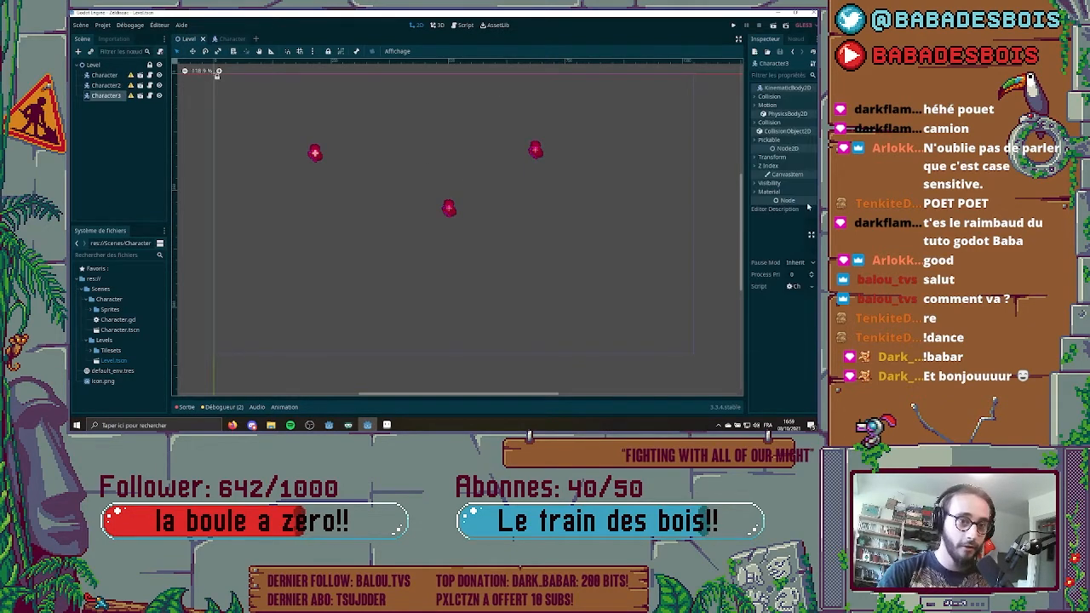
left_click(771, 183)
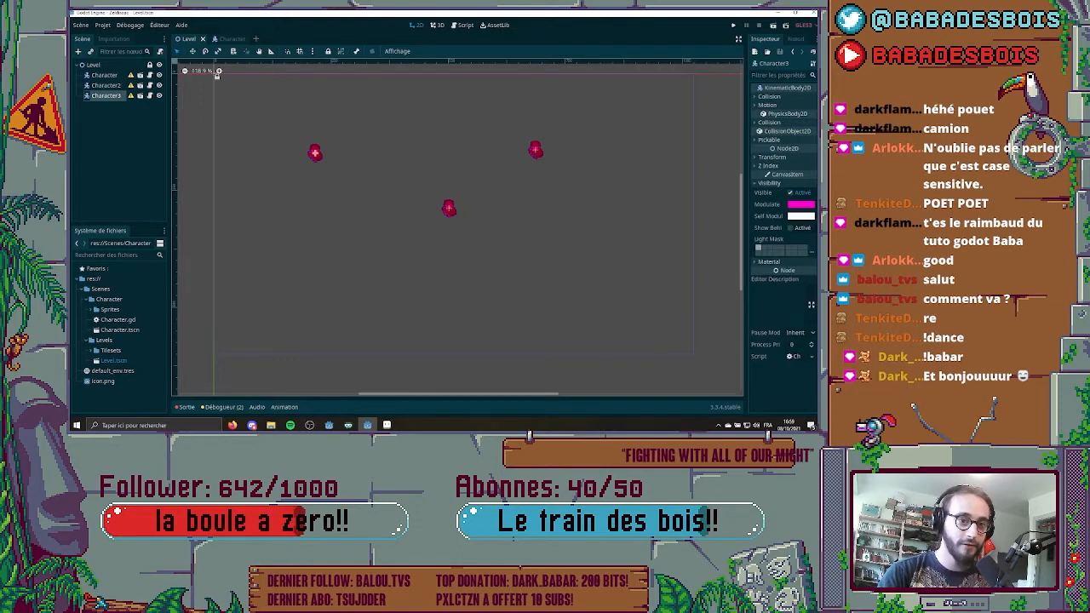
left_click(798, 205)
left_click(777, 89)
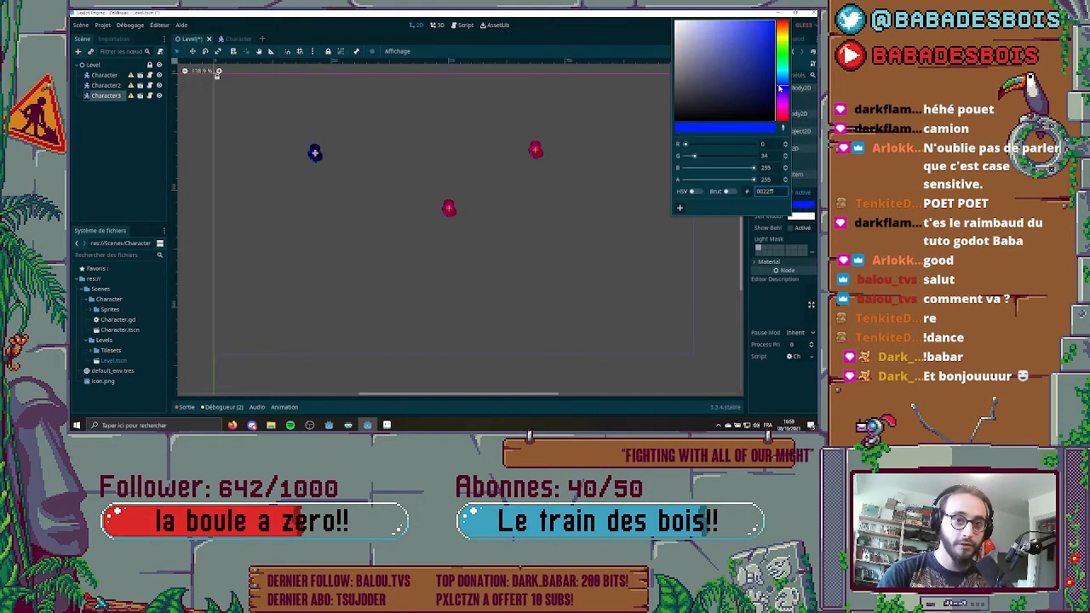
left_click(554, 198)
key("ctrl+s")
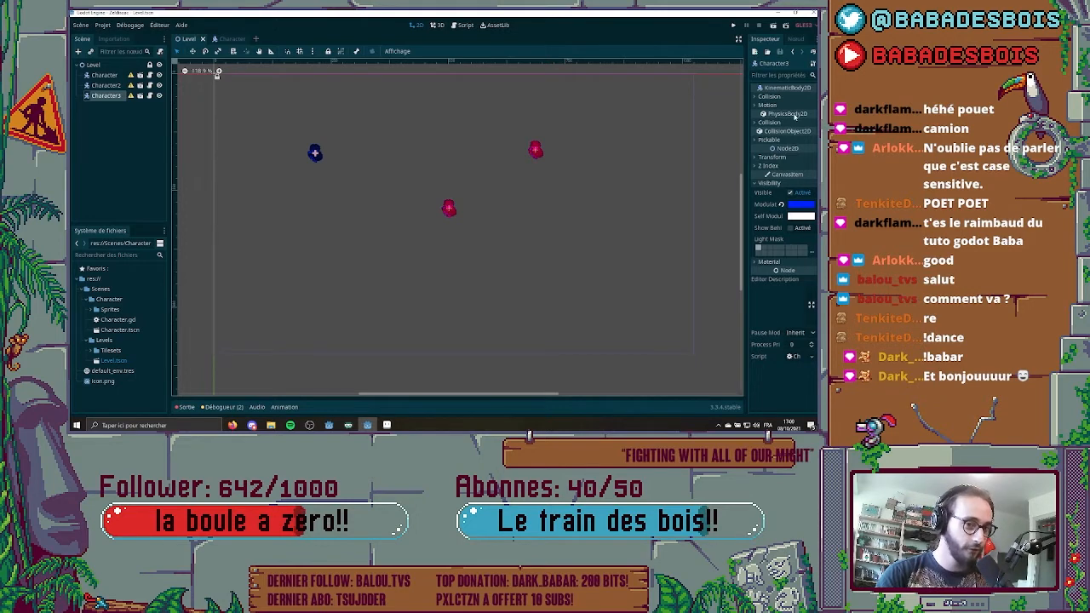
- Delete the Character2 and Character3 instances from the Level scene and save it
scroll(390, 166, "up", 2)
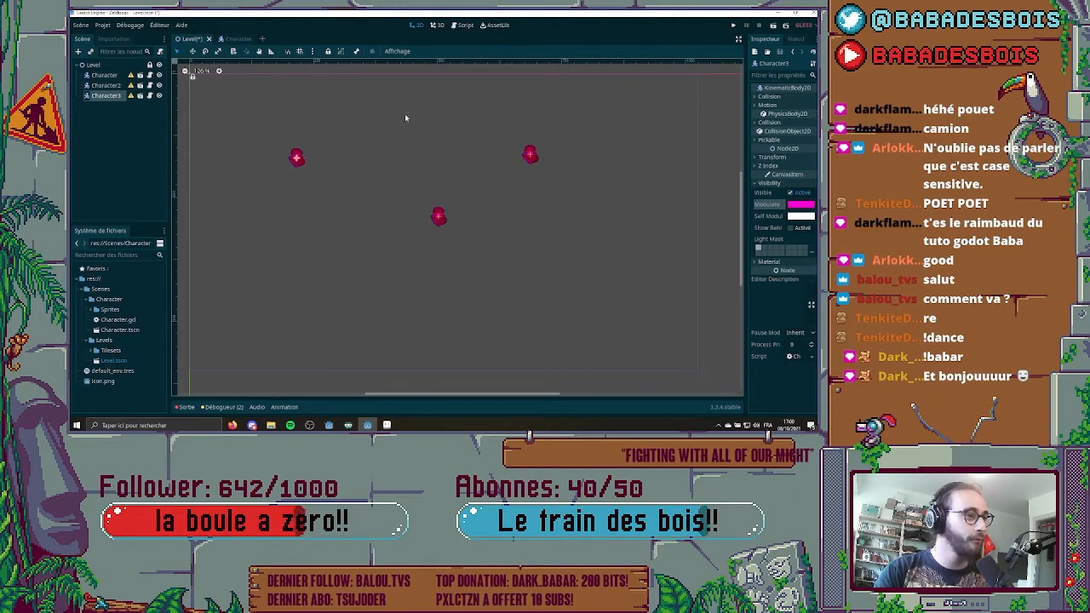
middle_click_drag(447, 158, 470, 158)
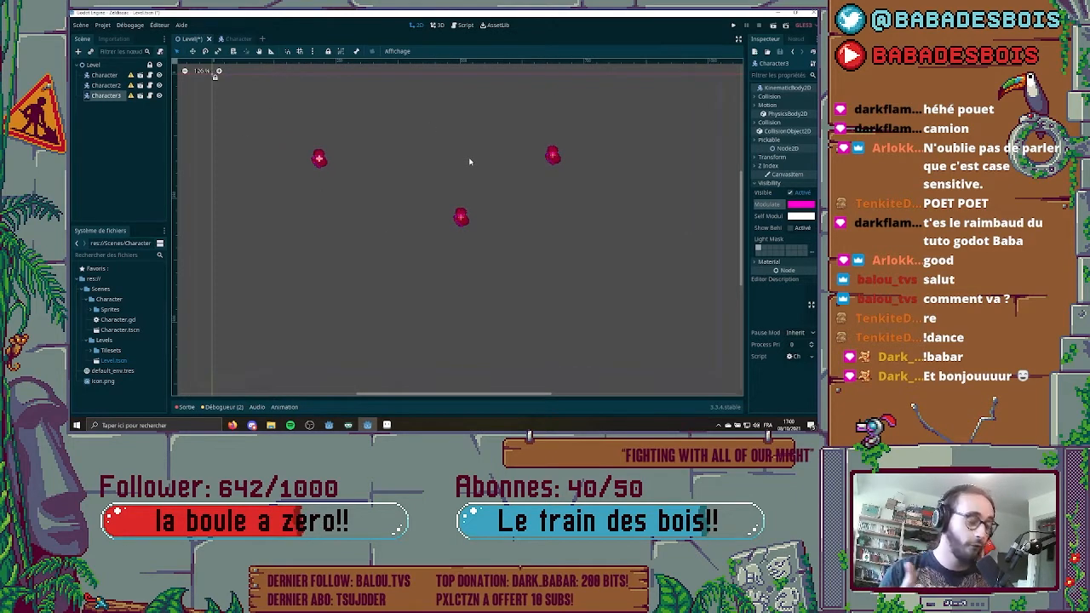
left_click(83, 85, "ctrl")
key("Delete")
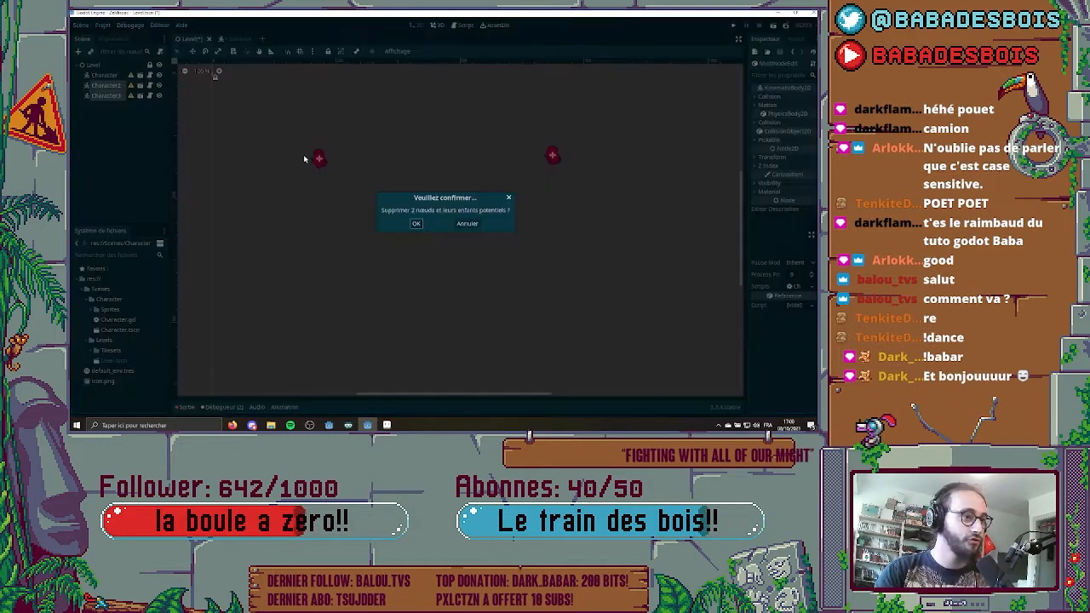
left_click(419, 226)
key("ctrl+s")
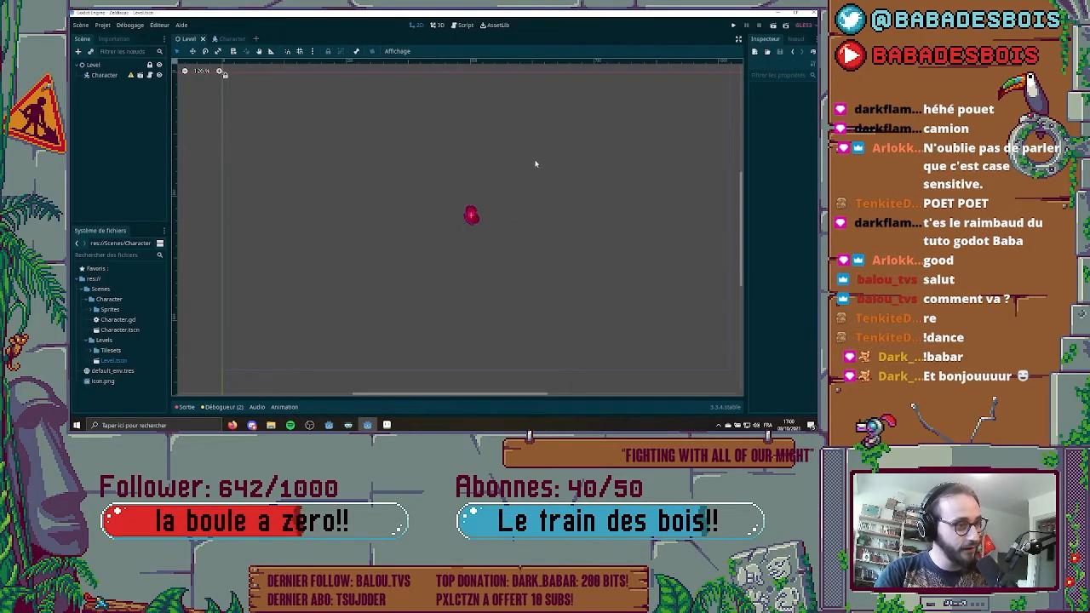
- Add a TileMap node as a child of the Level root node
left_click(96, 65)
key("ctrl+a")
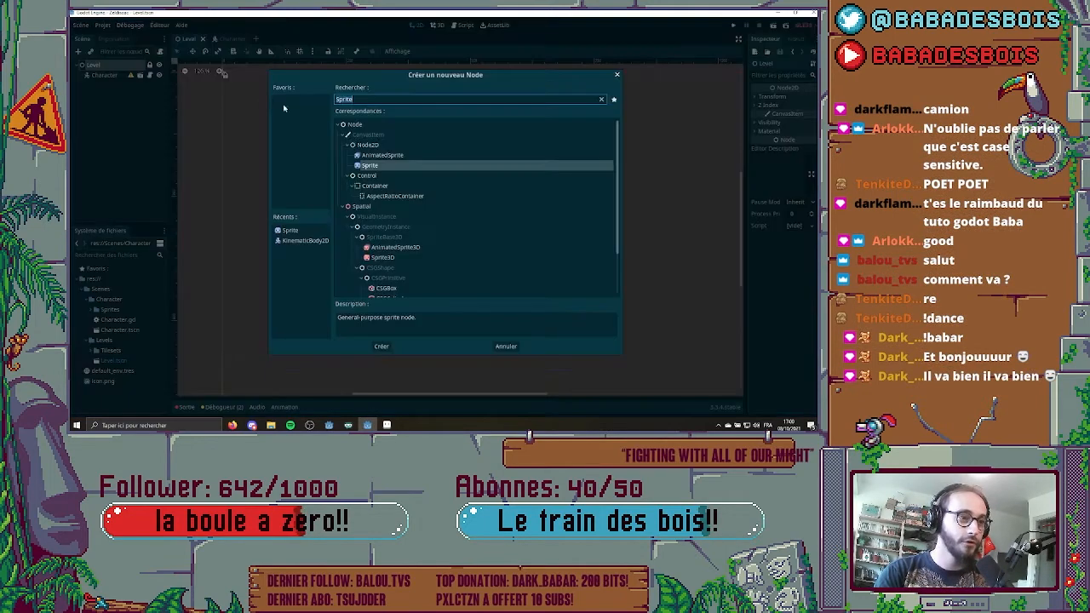
type("TileMap")
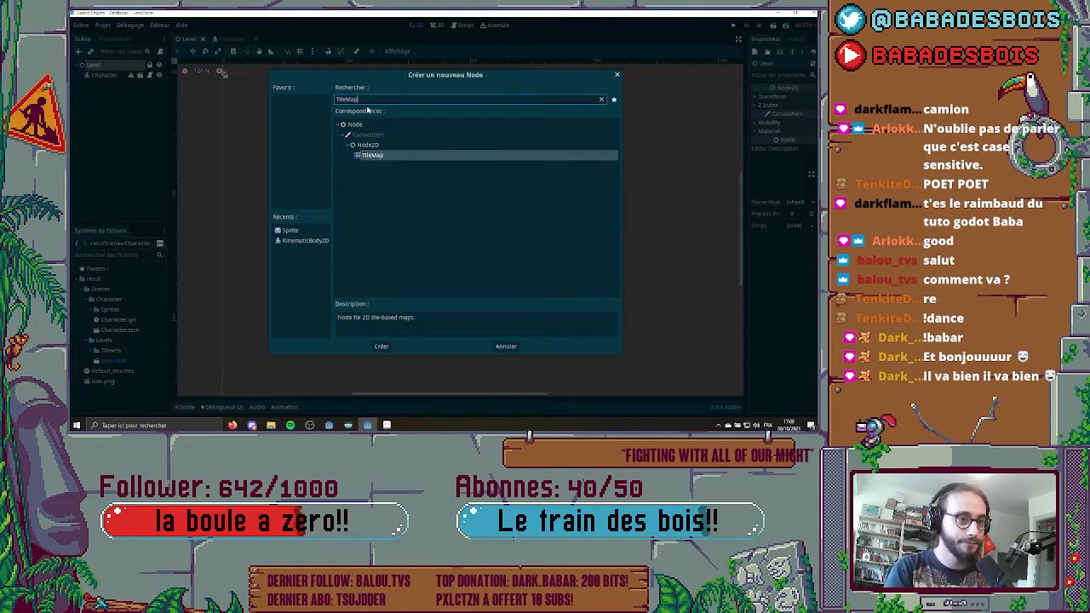
key("Return")
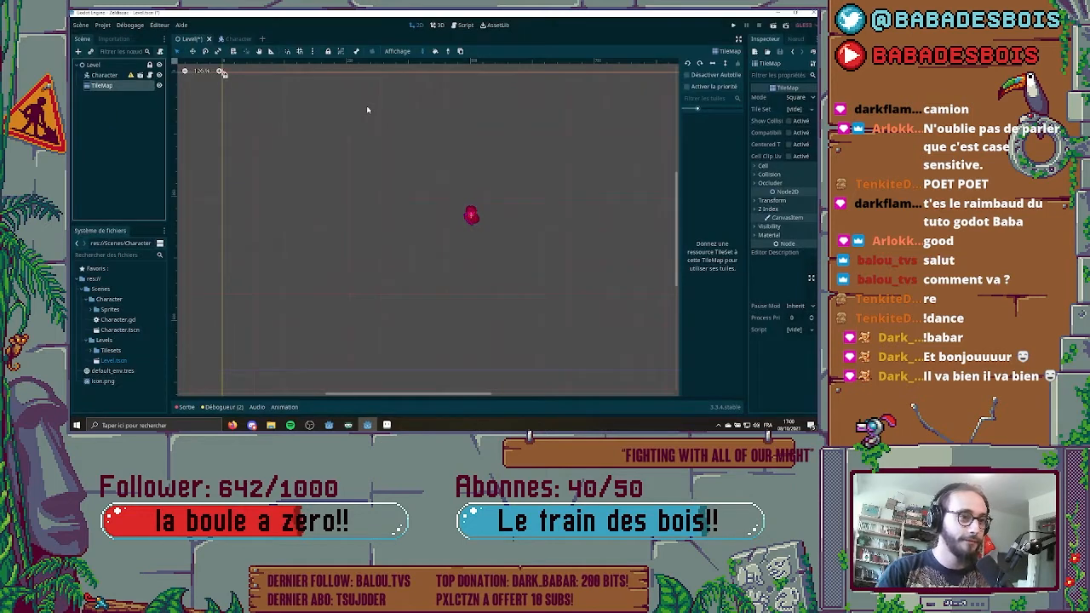
- Create a new TileSet resource for the TileMap, open it for editing, and enlarge the inspector and tile set editing areas
scroll(367, 109, "down", 2)
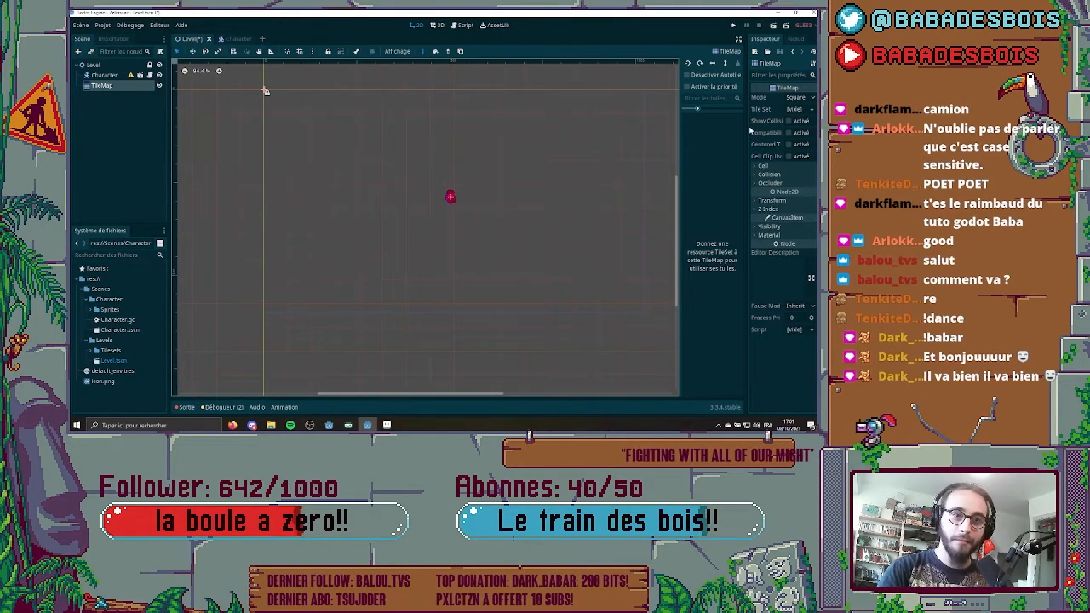
left_click_drag(748, 129, 671, 128)
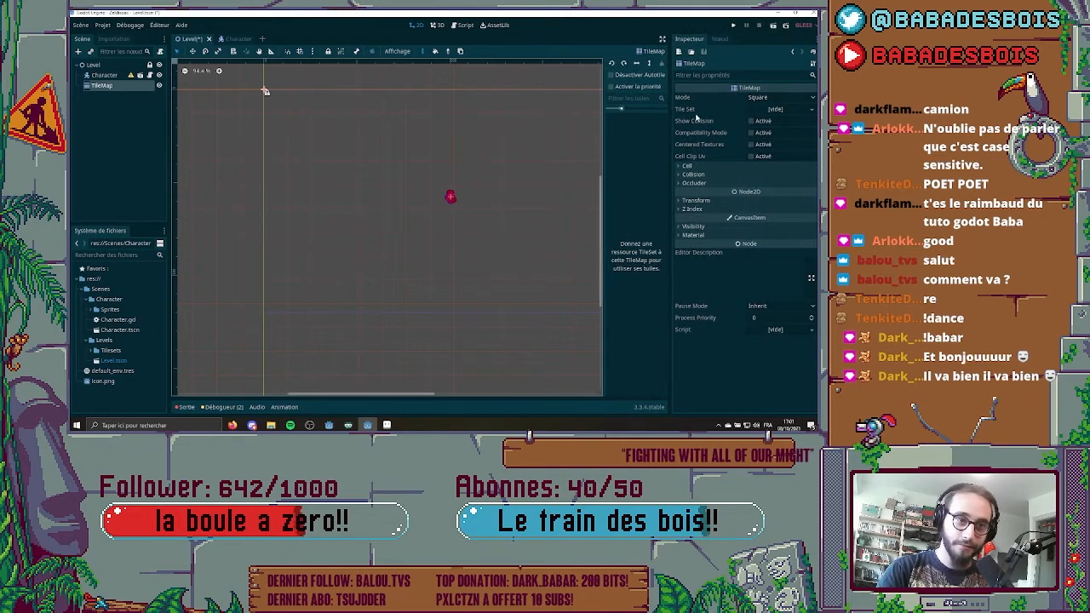
left_click(775, 109)
left_click(782, 126)
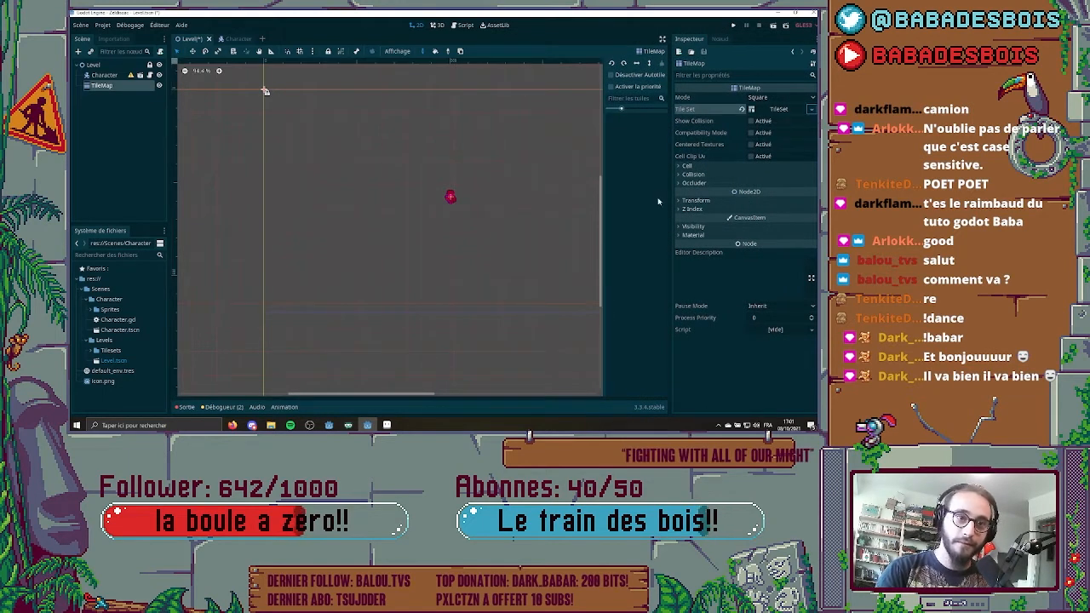
left_click(777, 109)
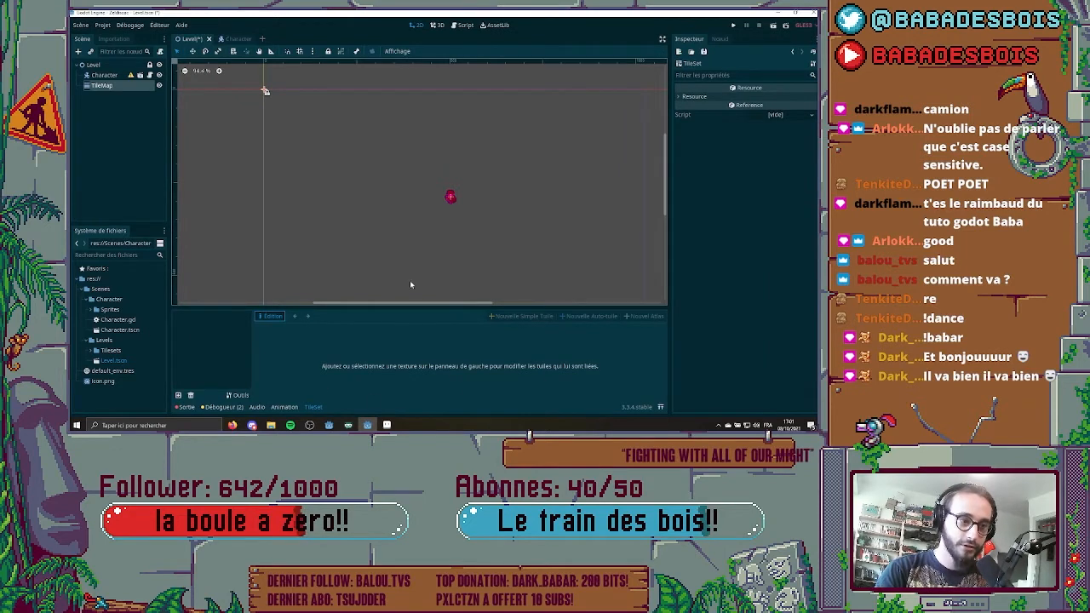
left_click_drag(427, 307, 424, 184)
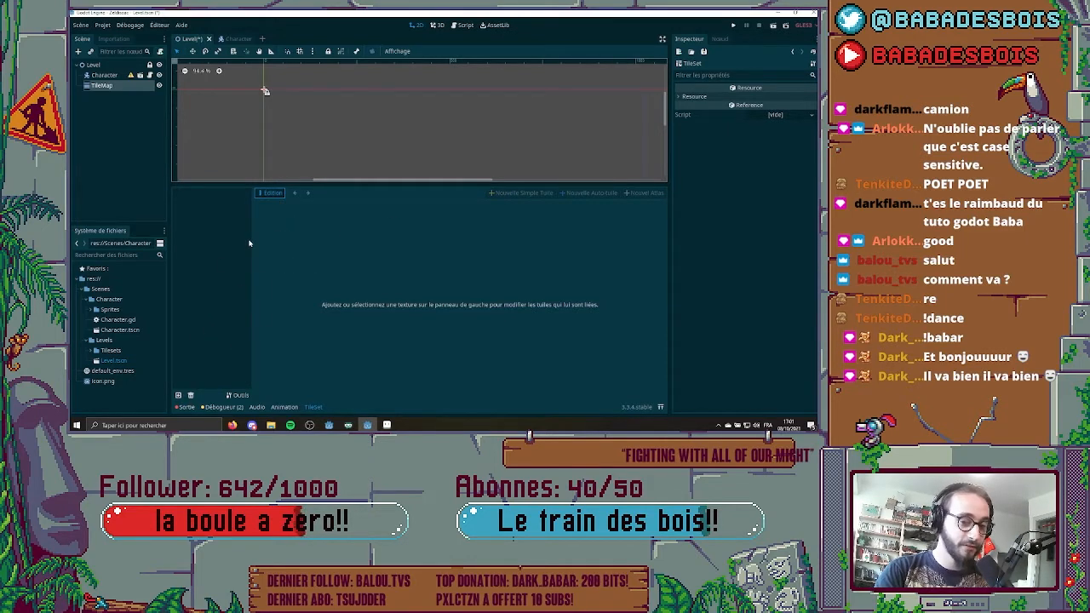
- Add the texture Tileset.png from res://Scenes/Levels/Tilesets to the TileSet
left_click(178, 394)
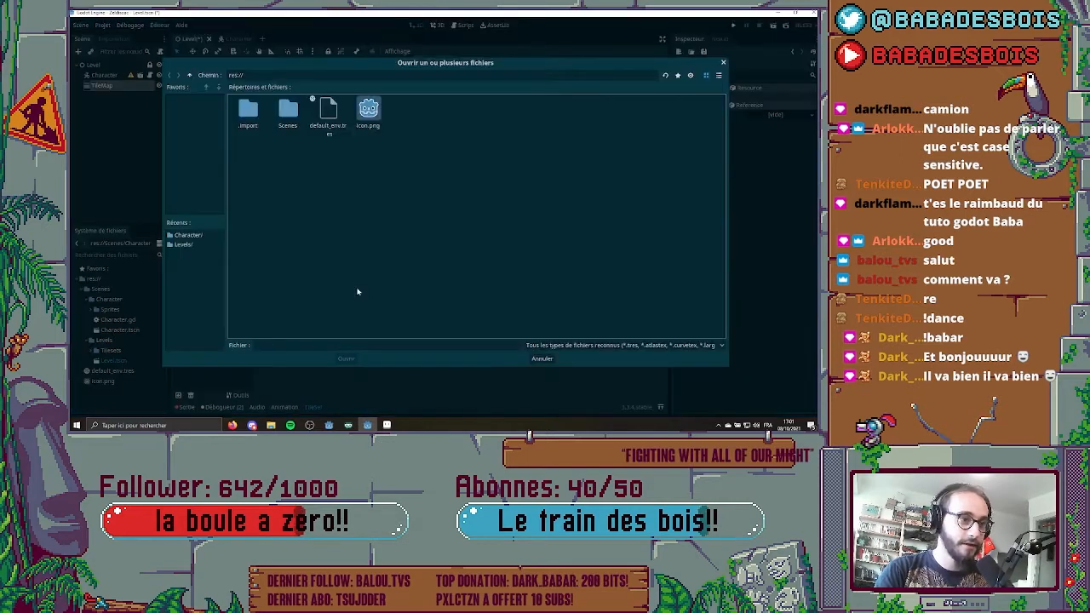
double_click(290, 117)
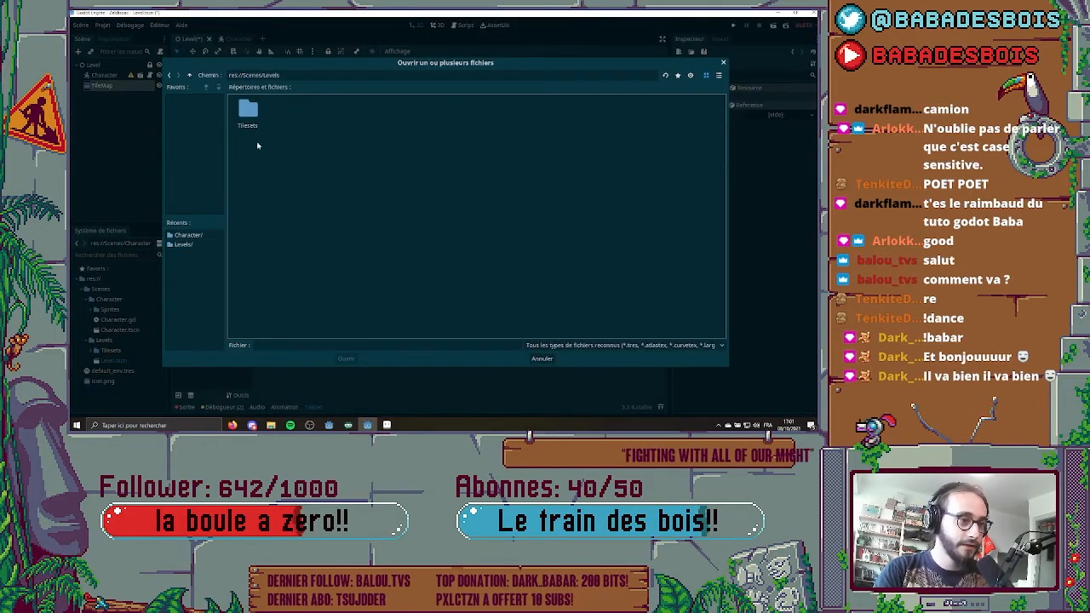
double_click(252, 124)
left_click(256, 117)
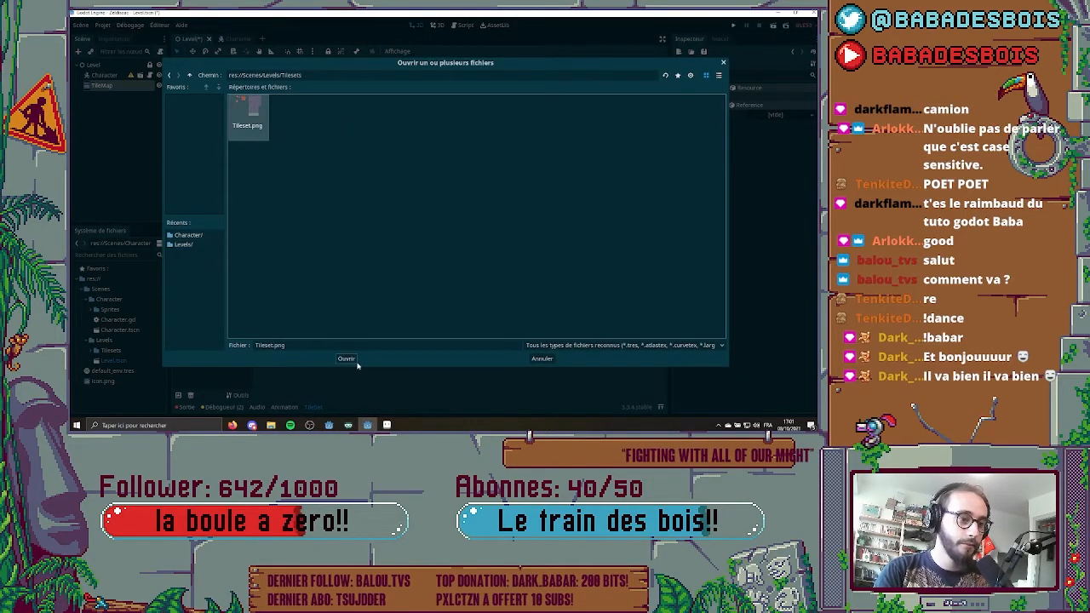
left_click(346, 358)
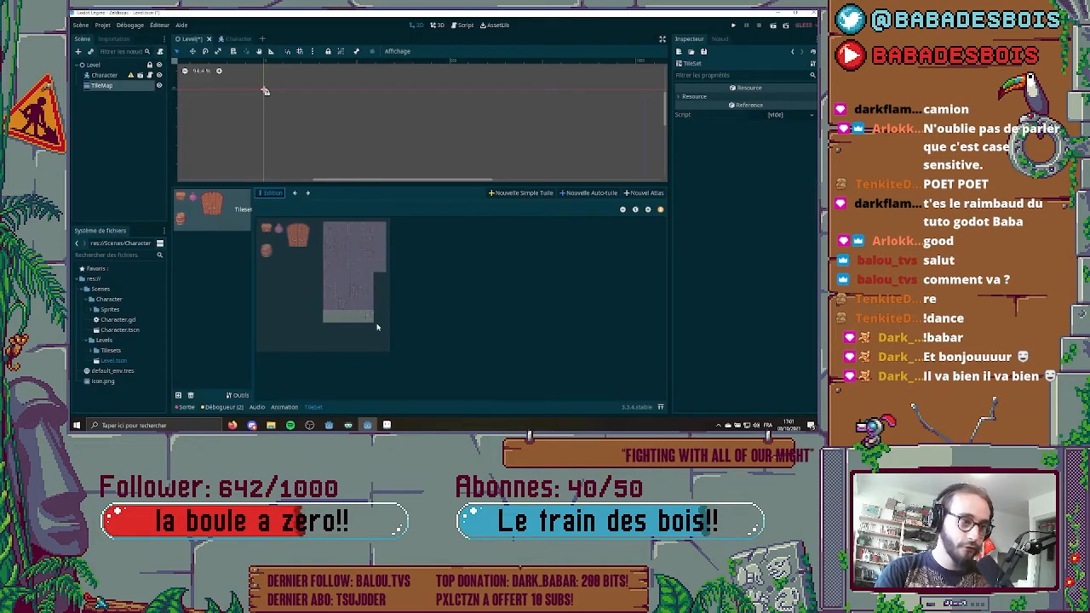
left_click(529, 194)
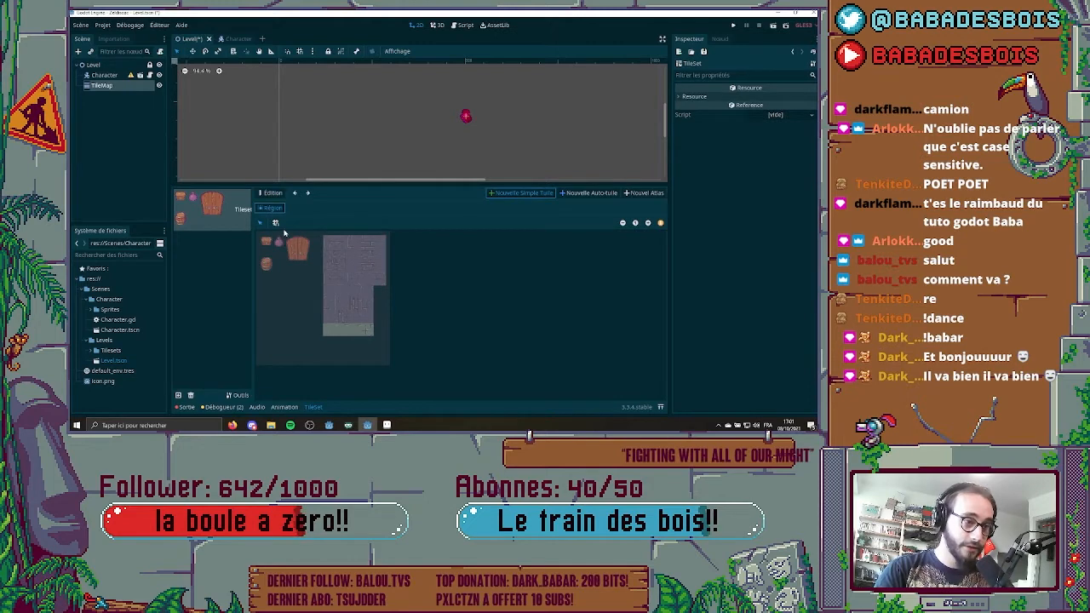
left_click_drag(335, 255, 381, 327)
left_click_drag(302, 278, 367, 326)
left_click_drag(322, 248, 367, 290)
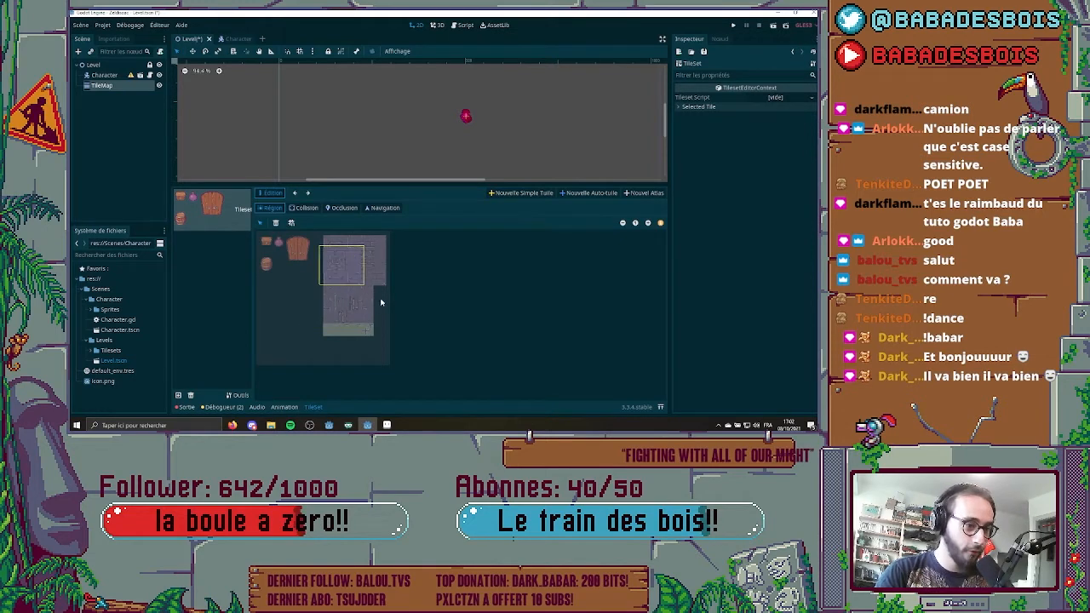
key("ctrl+z")
key("ctrl+z")
key("ctrl+z")
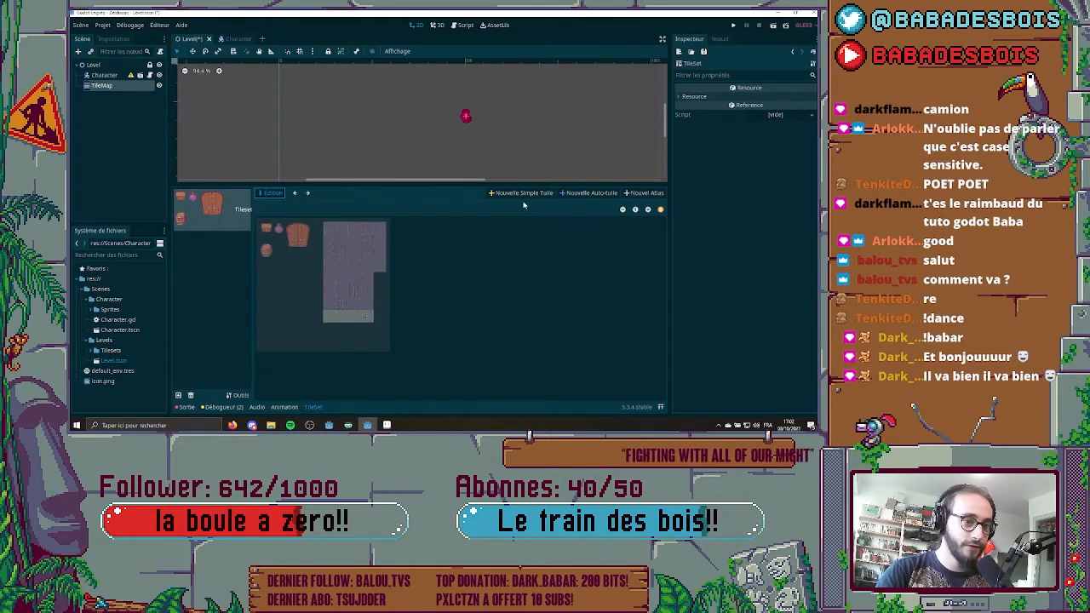
- Create a new single tile around the small chest with grid snapping on, and expand the Snap Options
left_click(522, 193)
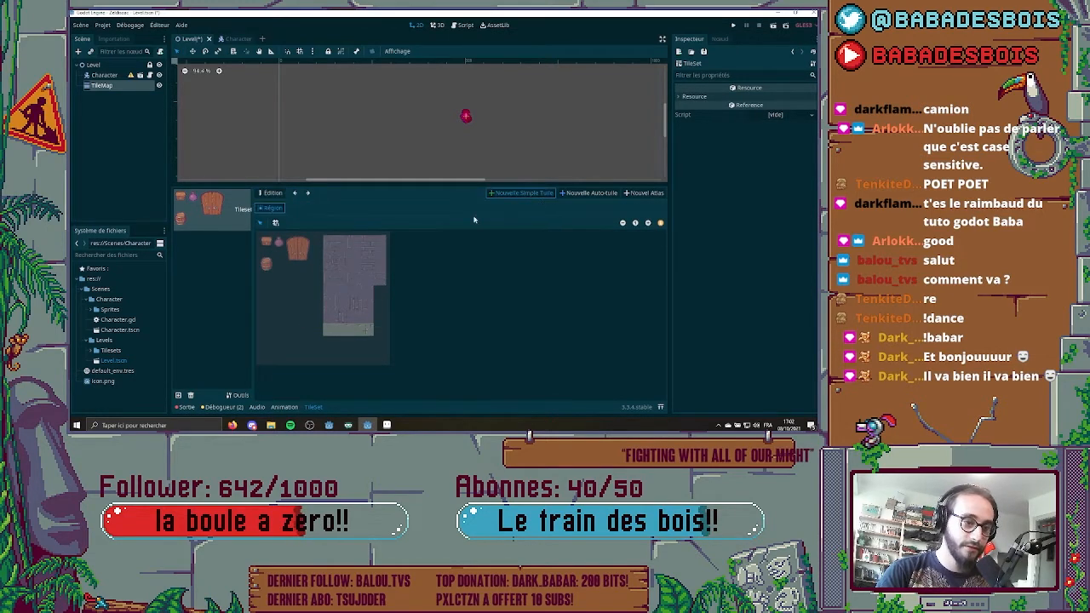
left_click(276, 224)
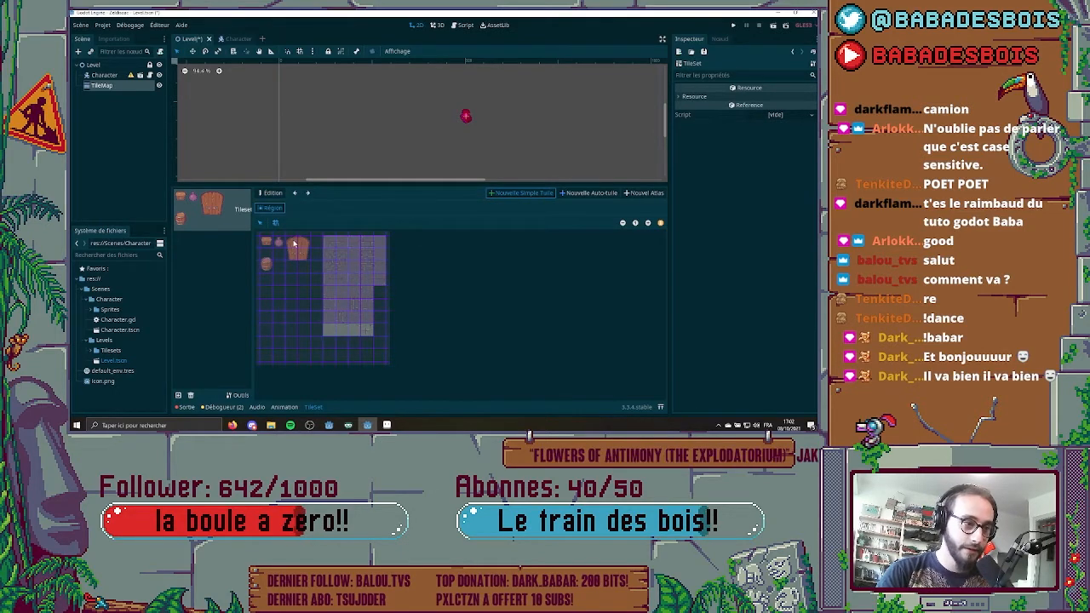
left_click(270, 243)
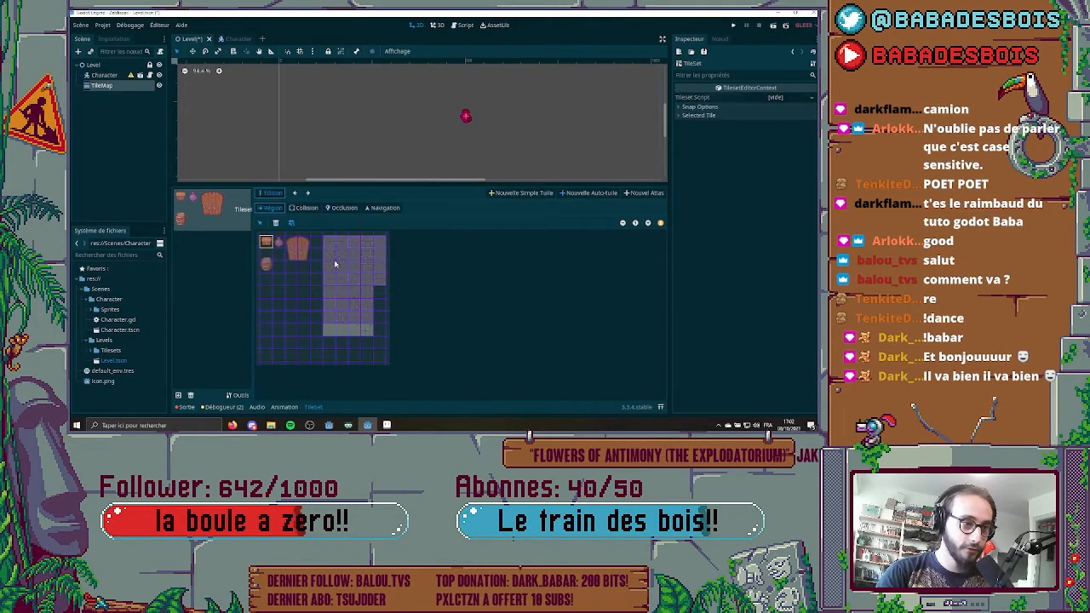
left_click(697, 107)
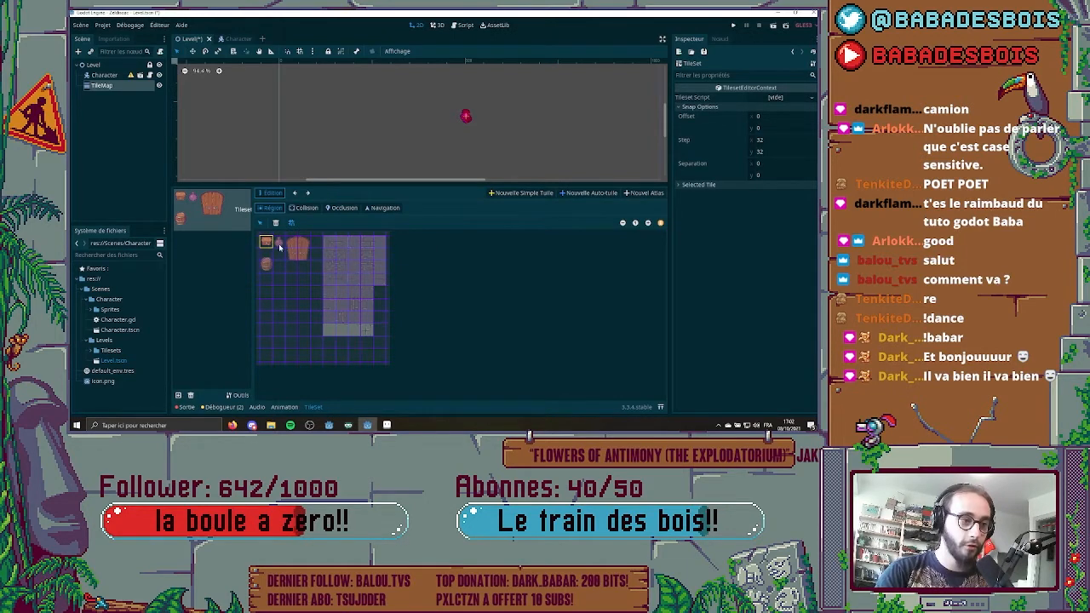
- Define further snapped single tiles for the purple potion, the jar below the chest, and the door spanning two by two cells
left_click(521, 193)
left_click(277, 242)
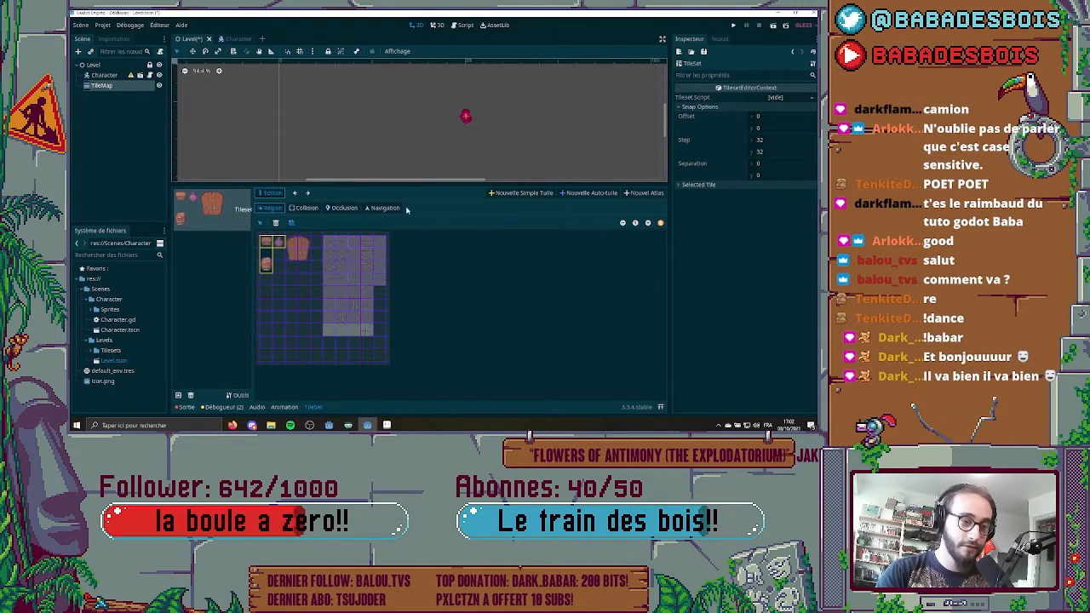
left_click(522, 194)
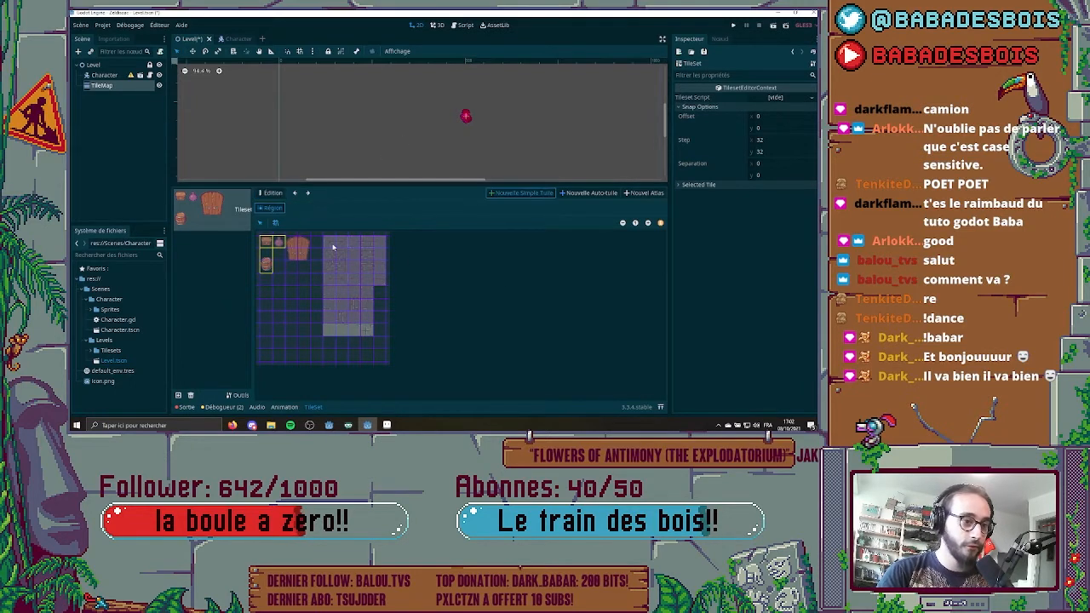
left_click_drag(287, 252, 306, 258)
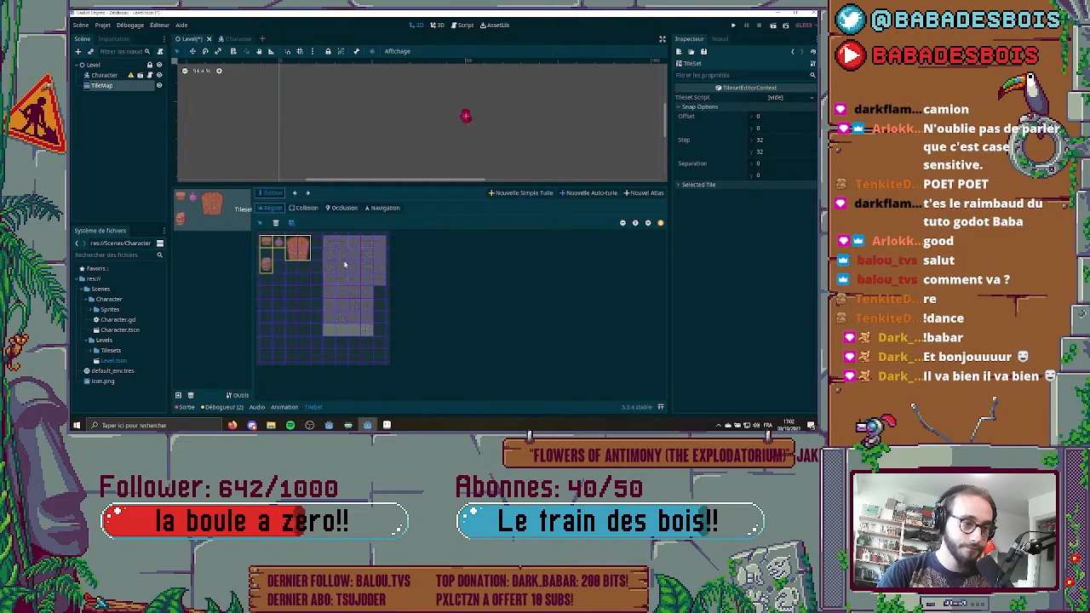
- Reselect the TileMap and paint two chests, one jar and two purple potions around the character in the Level scene
left_click(308, 407)
left_click(115, 88)
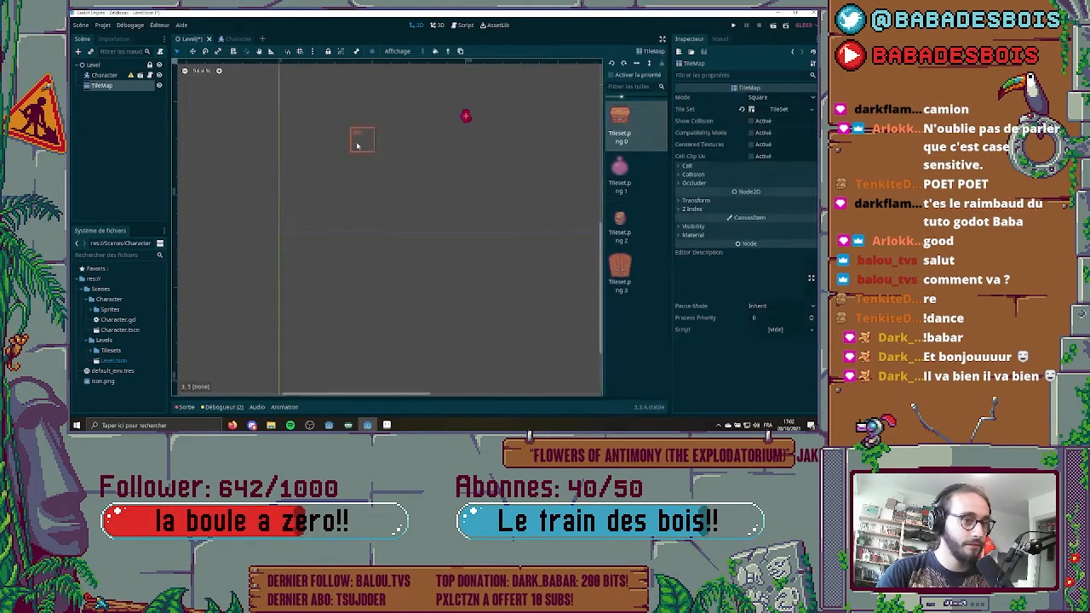
left_click(385, 159)
left_click(504, 135)
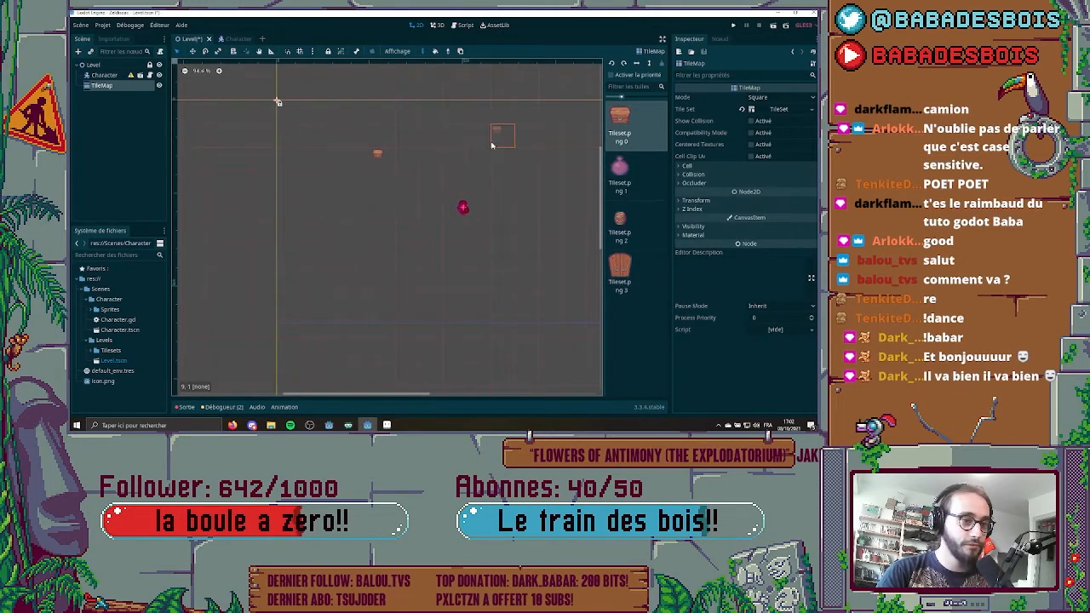
left_click(620, 223)
left_click(401, 258)
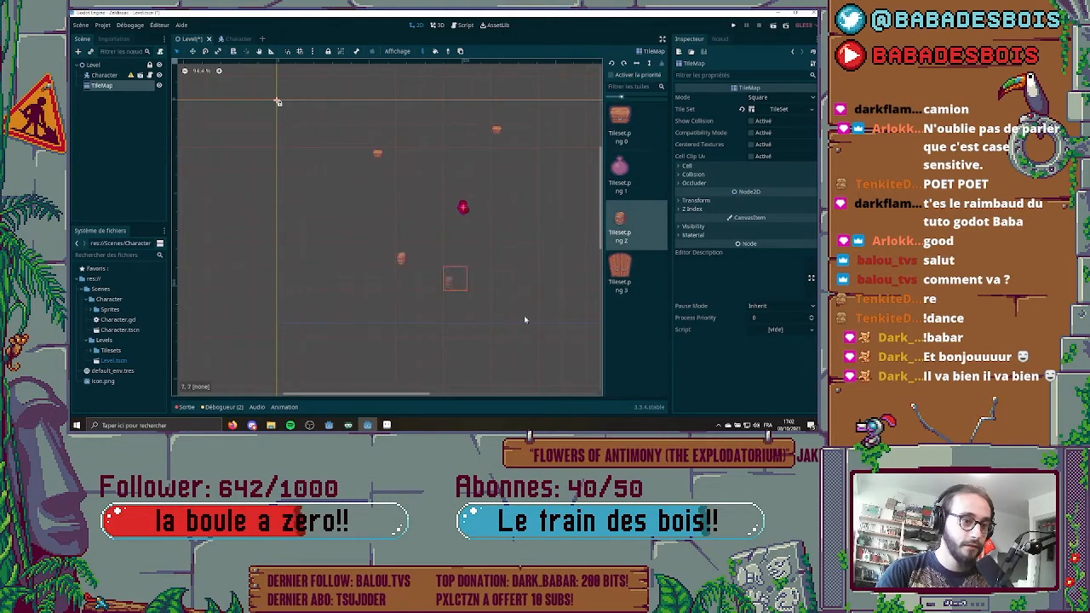
middle_click_drag(494, 258, 410, 250)
left_click(620, 175)
left_click_drag(463, 175, 462, 197)
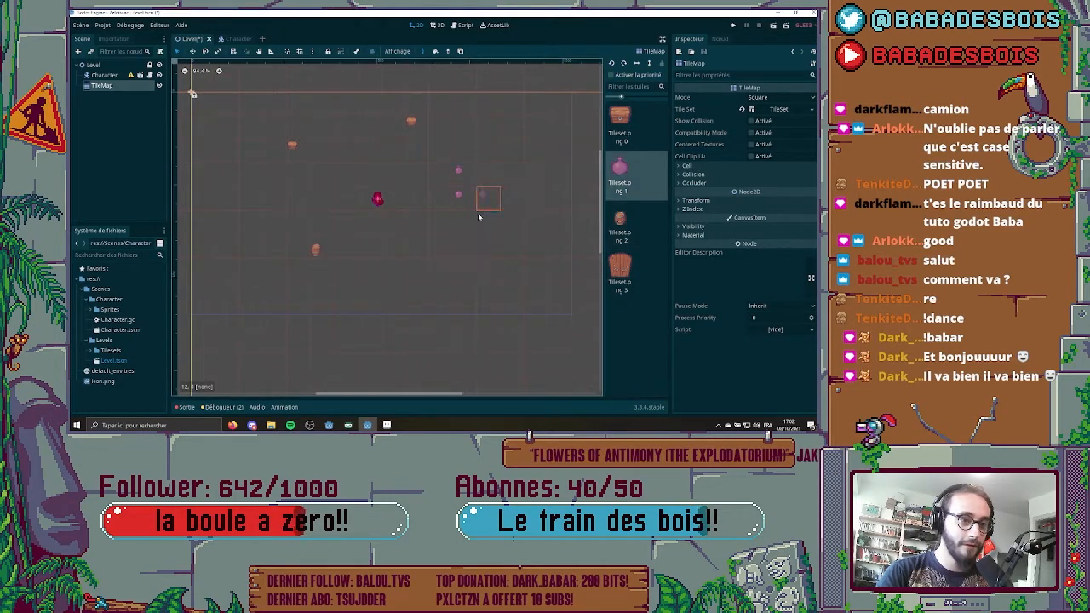
- Apply an import preset with texture filtering off to Tileset.png in the Tilesets folder and reimport it
scroll(444, 214, "up", 8)
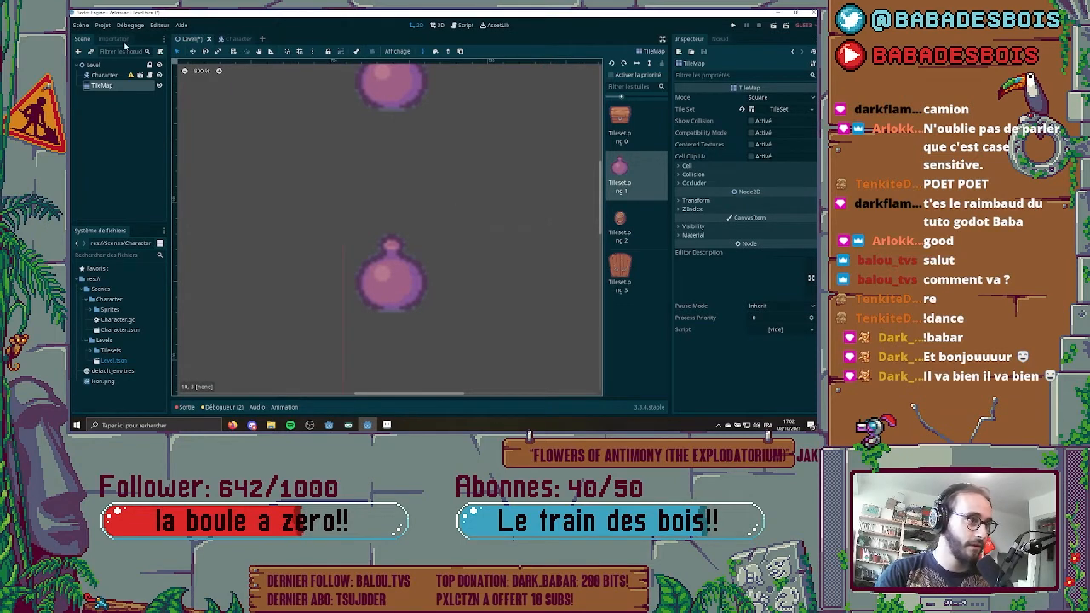
left_click(119, 40)
left_click(91, 350)
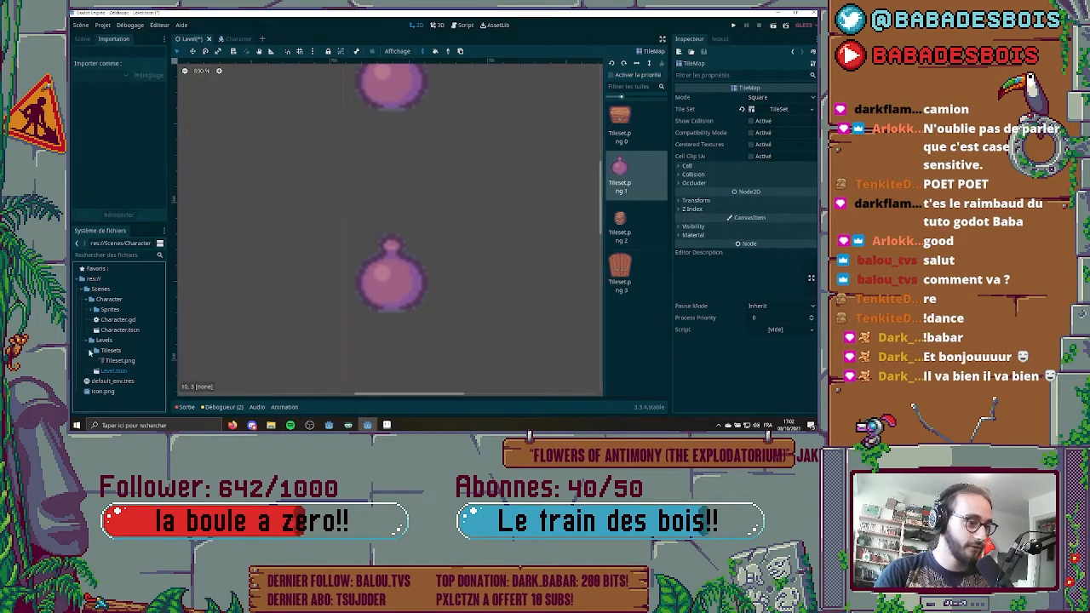
left_click(119, 360)
left_click(152, 75)
left_click(165, 104)
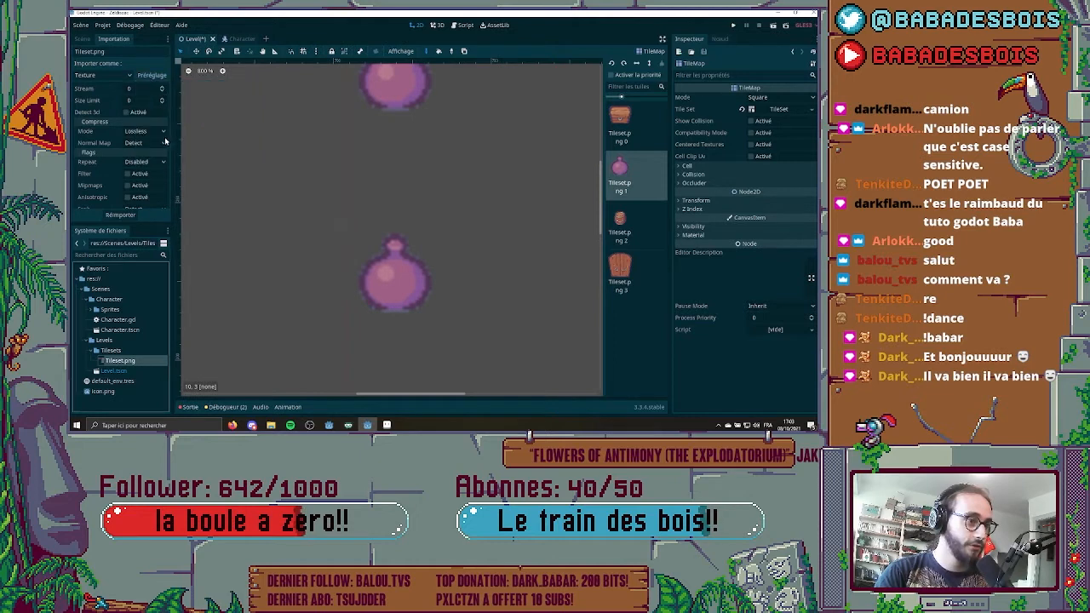
left_click(120, 214)
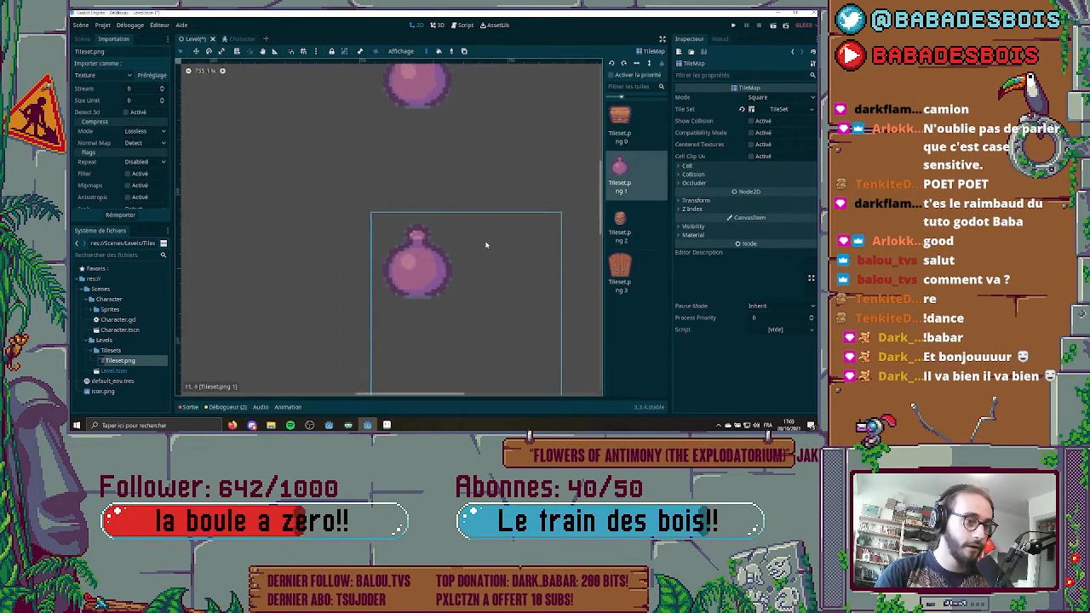
- Save the Level scene, return to the scene tree and reselect the TileMap node
scroll(487, 243, "down", 5)
left_click(80, 39)
left_click(104, 75)
left_click(102, 86)
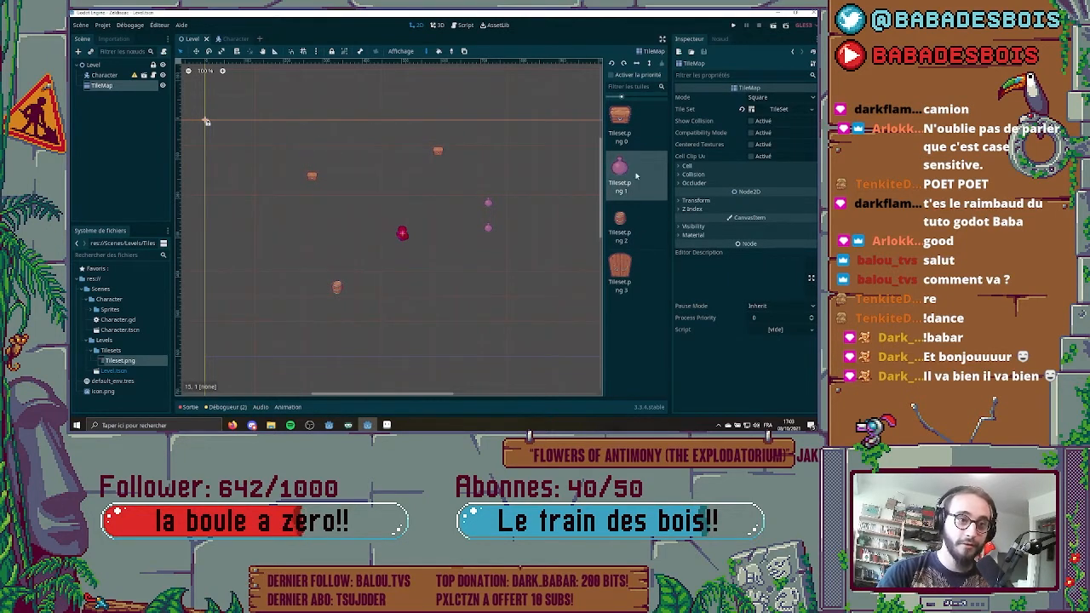
- Set the TileMap's cell size to 32 by 32
scroll(313, 179, "up", 6)
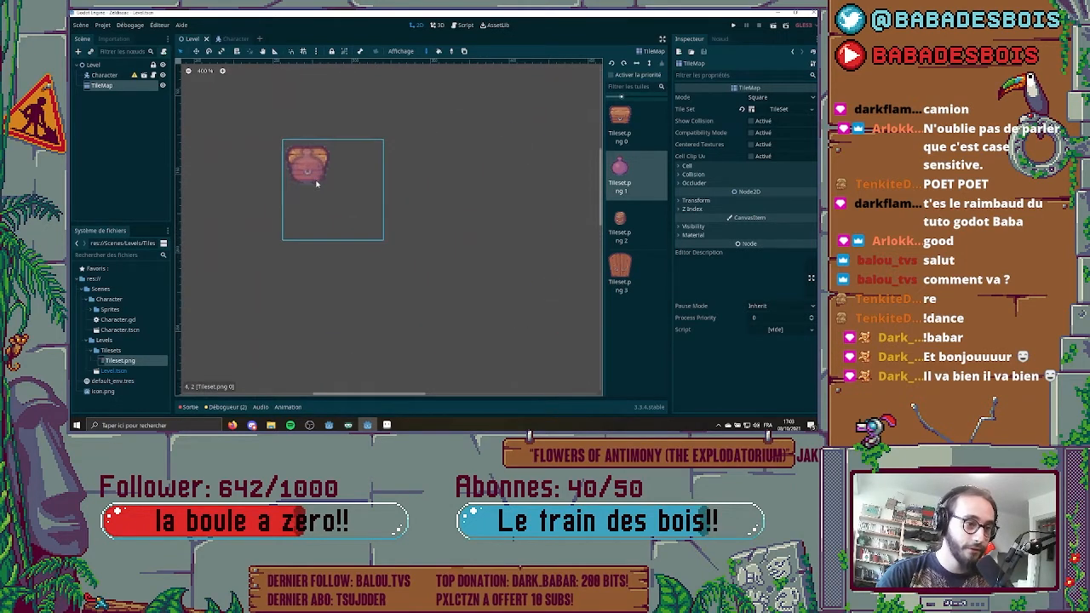
scroll(324, 189, "up", 1)
scroll(344, 185, "down", 8)
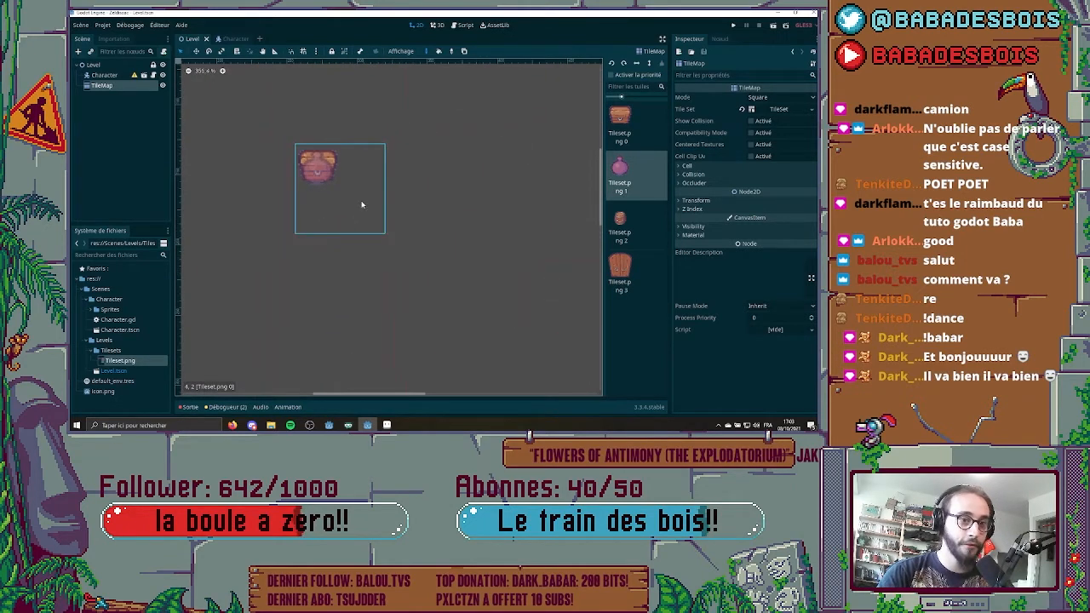
scroll(409, 212, "up", 1)
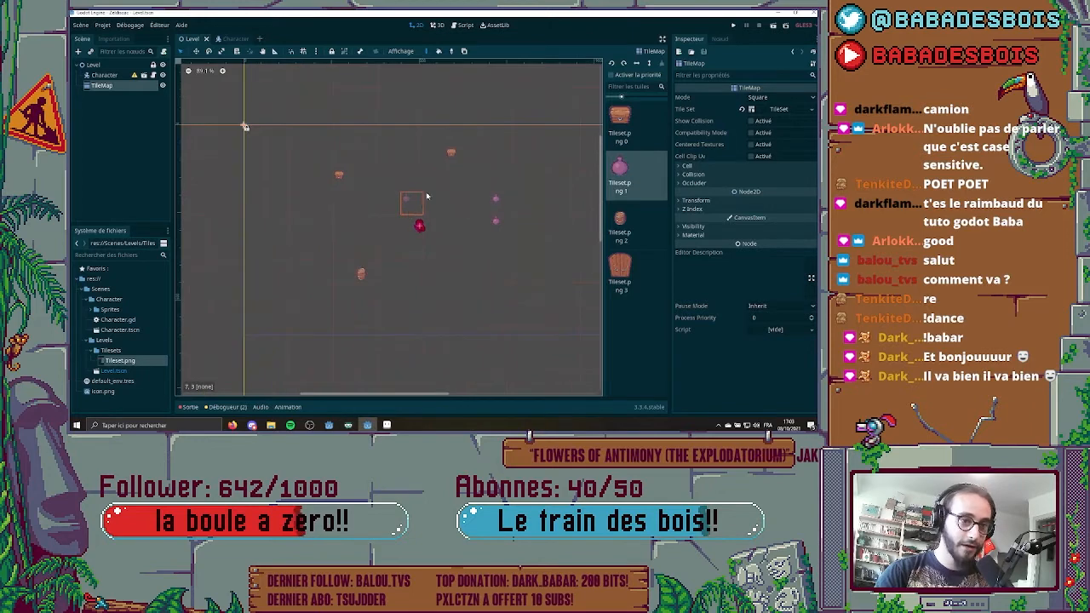
left_click(692, 167)
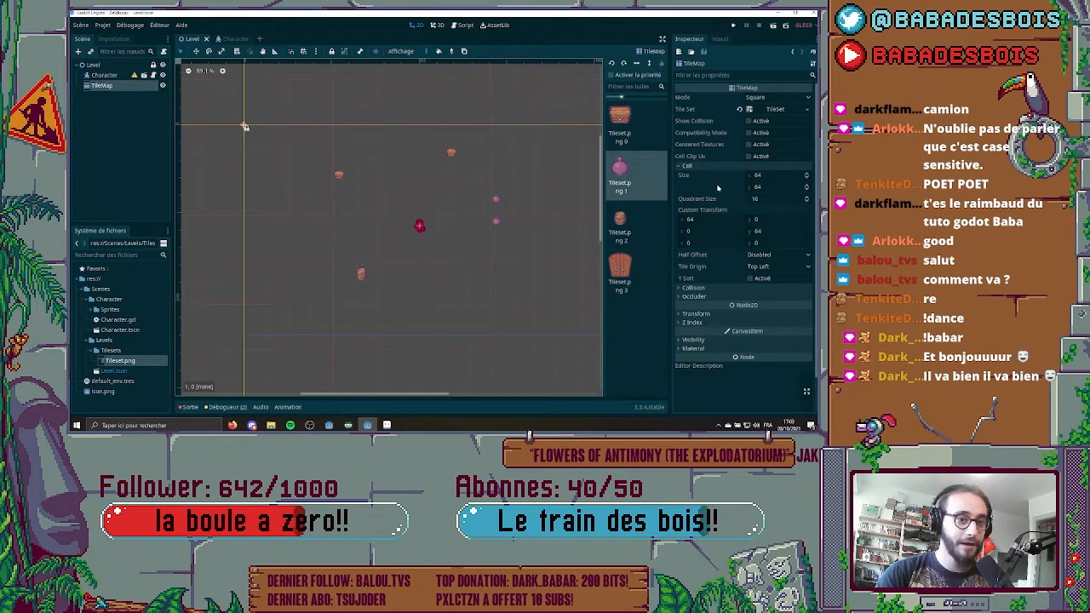
left_click(779, 175)
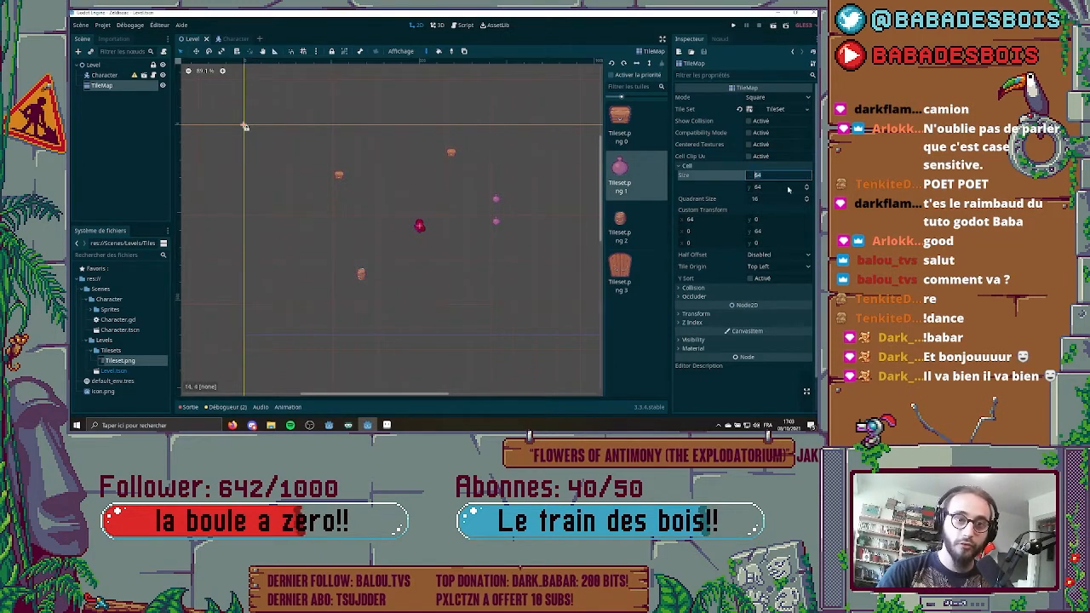
type("32")
key("Tab")
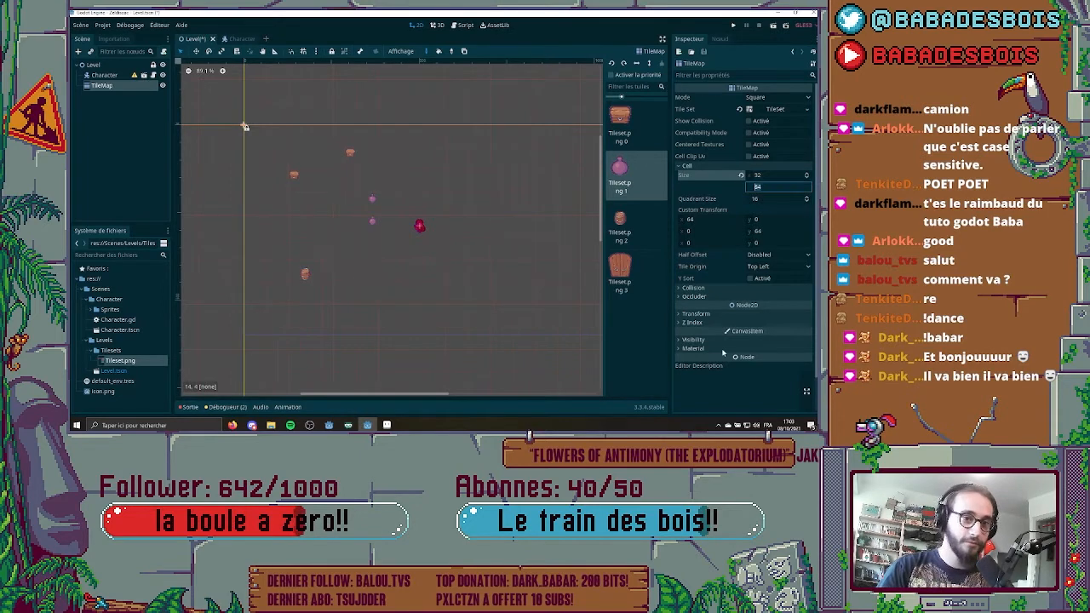
type("32")
key("Return")
- Test the 32-pixel grid by painting a potion and several rows of chests beside the character
scroll(384, 247, "up", 4)
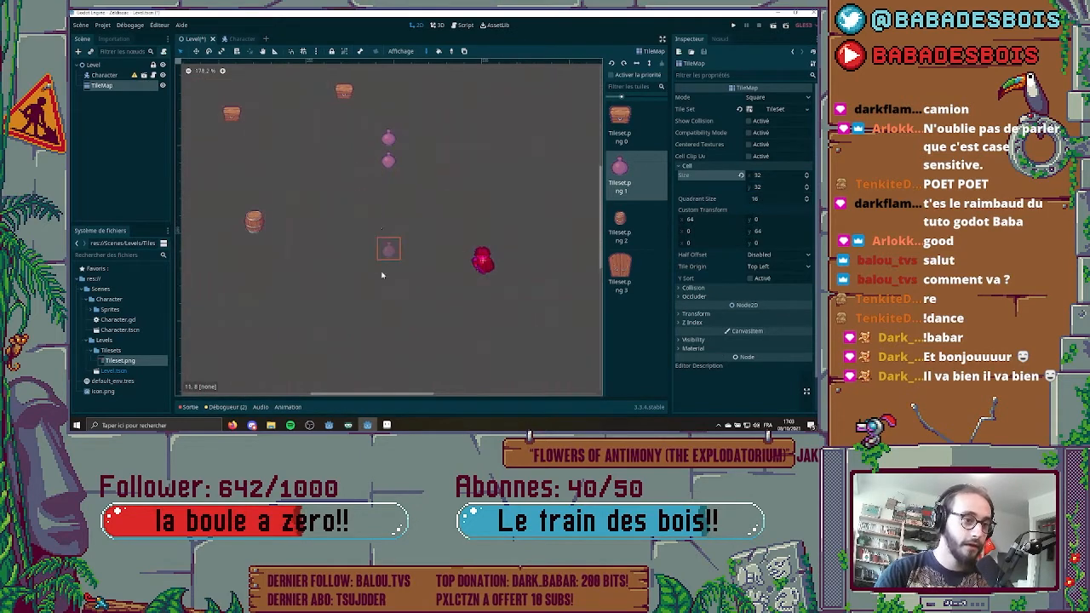
left_click(619, 225)
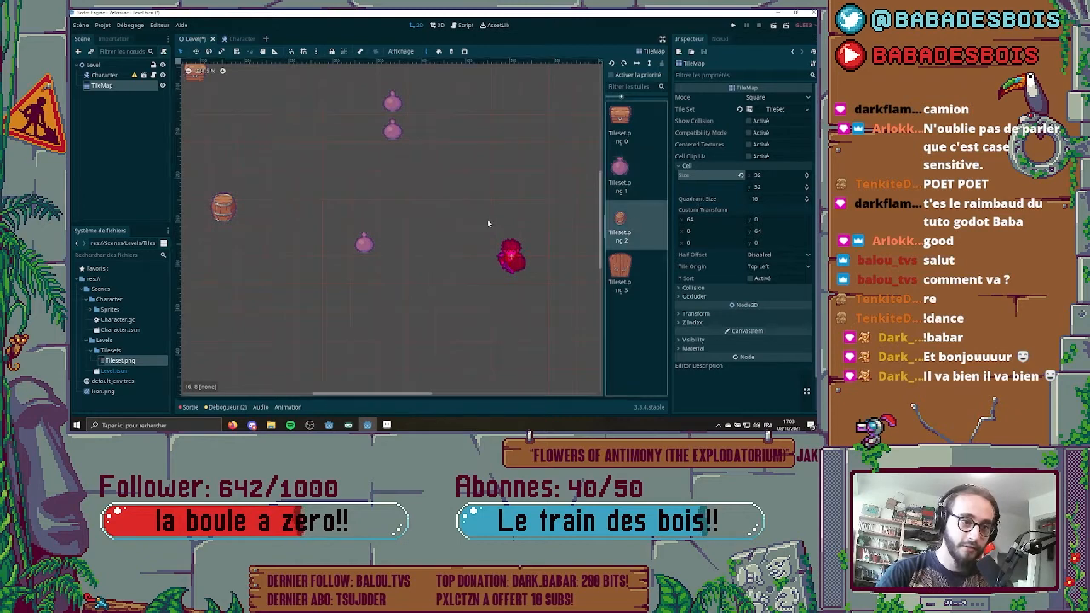
left_click(419, 184)
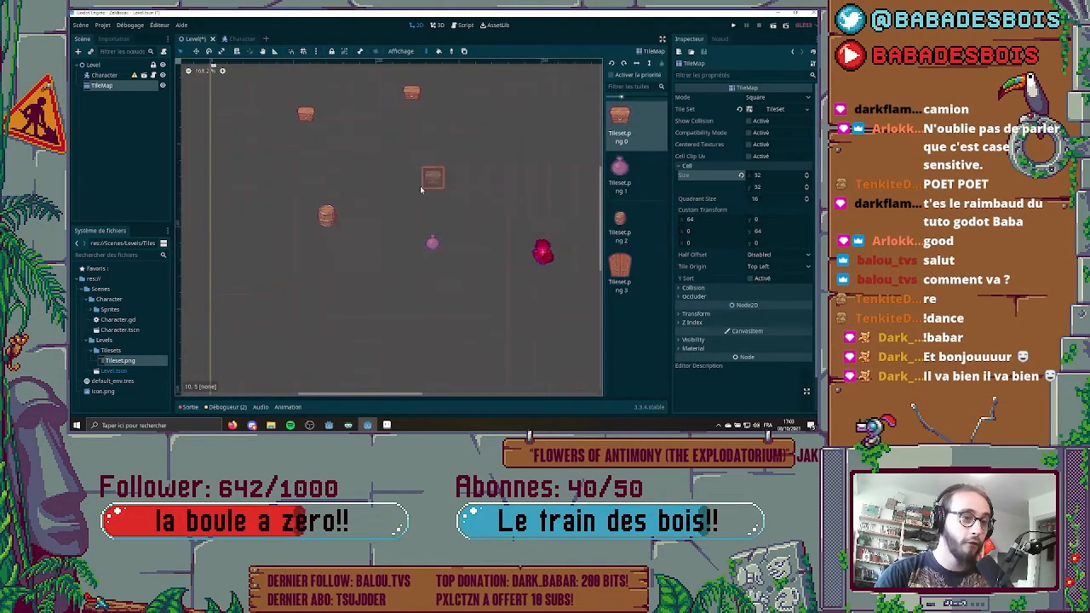
mouse_move(414, 181)
left_mouse_down()
mouse_move(542, 198)
mouse_move(421, 219)
left_mouse_up()
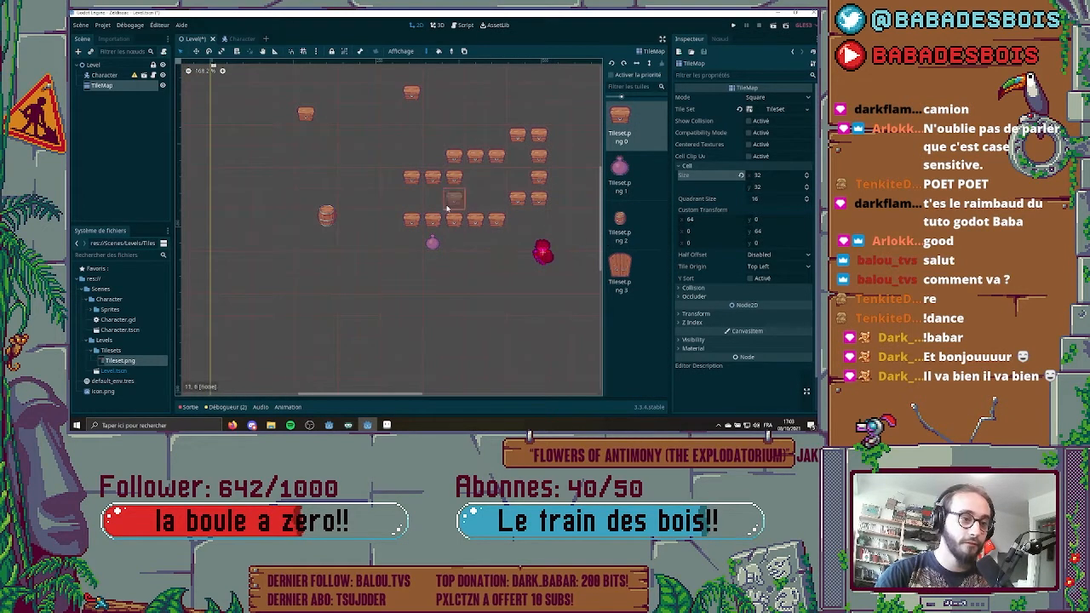
- Erase all painted chests, potions and the jar from the map, leaving only the character in the level
mouse_move(396, 219)
right_mouse_down()
mouse_move(516, 219)
mouse_move(540, 189)
mouse_move(551, 132)
mouse_move(459, 156)
mouse_move(472, 155)
mouse_move(383, 256)
right_mouse_up()
middle_click_drag(382, 255, 321, 281)
scroll(370, 233, "down", 4)
middle_click_drag(418, 304, 422, 234)
- Define a new five-by-seven-cell atlas over the purple wall tiles in the TileSet and reselect the TileMap
left_click(771, 108)
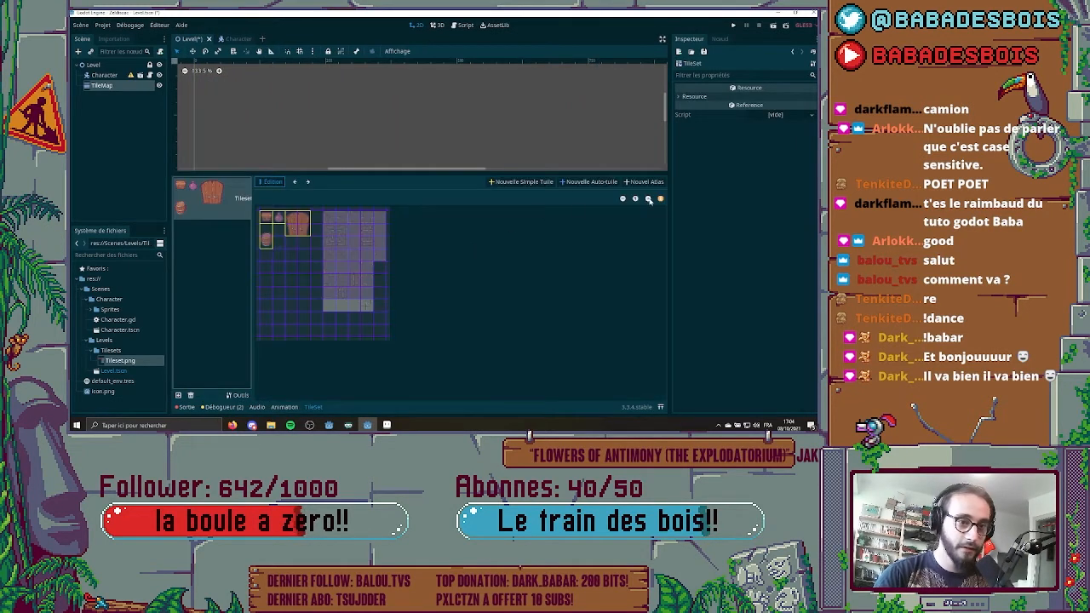
left_click(644, 182)
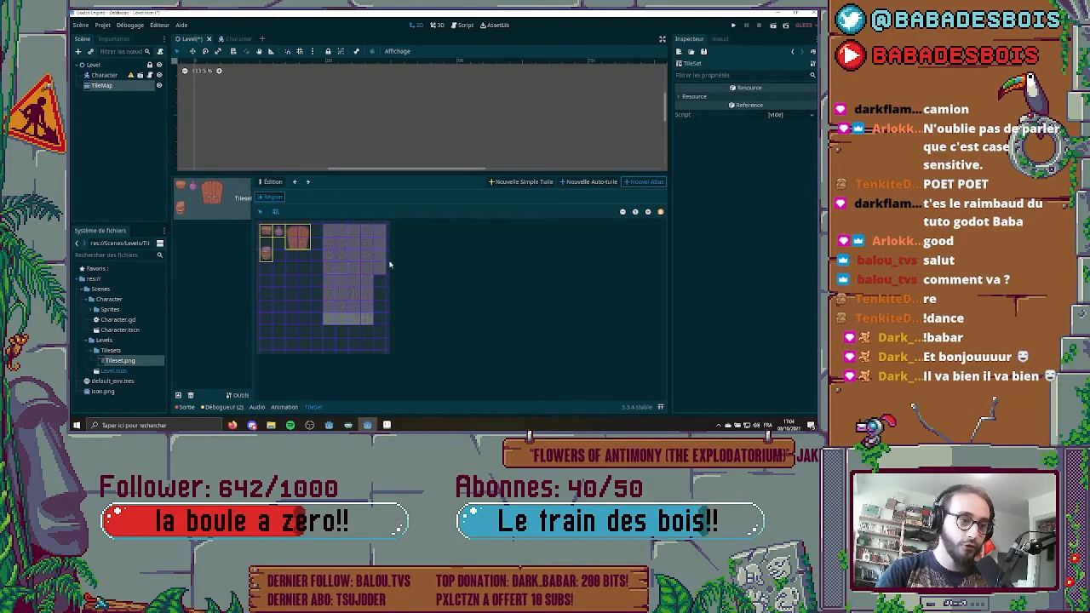
left_click_drag(331, 230, 379, 313)
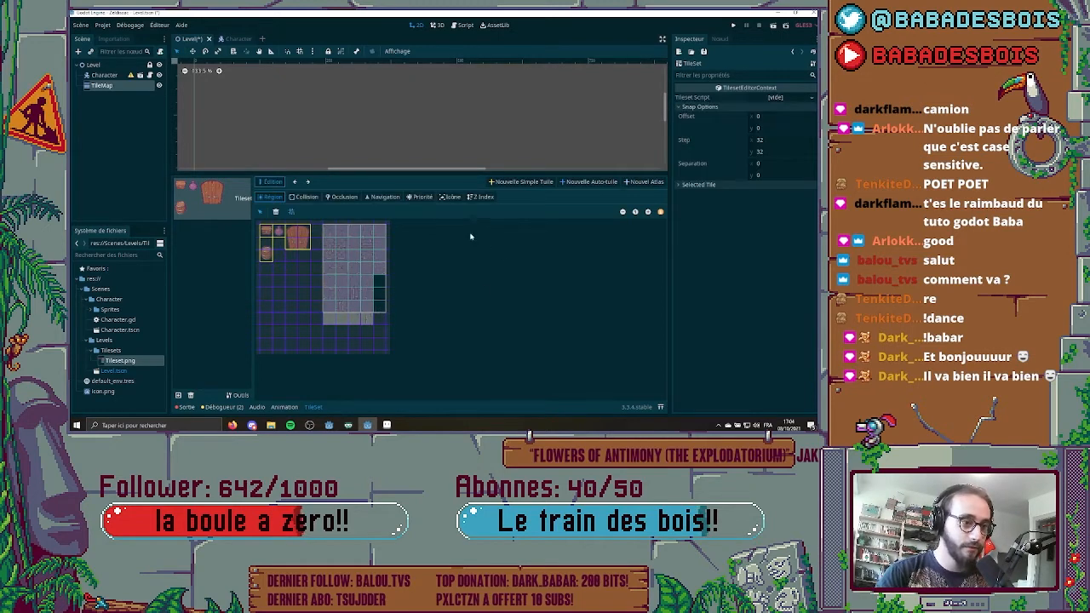
left_click(314, 407)
left_click(102, 86)
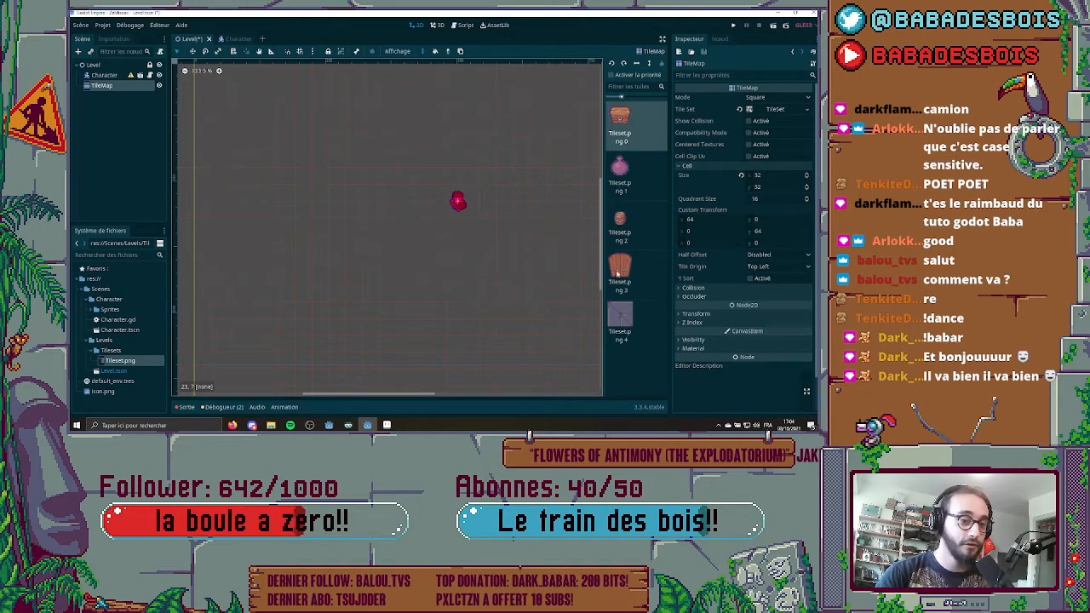
- Choose the wall atlas for painting and widen the tile palette to lay out its individual tiles
left_click(626, 327)
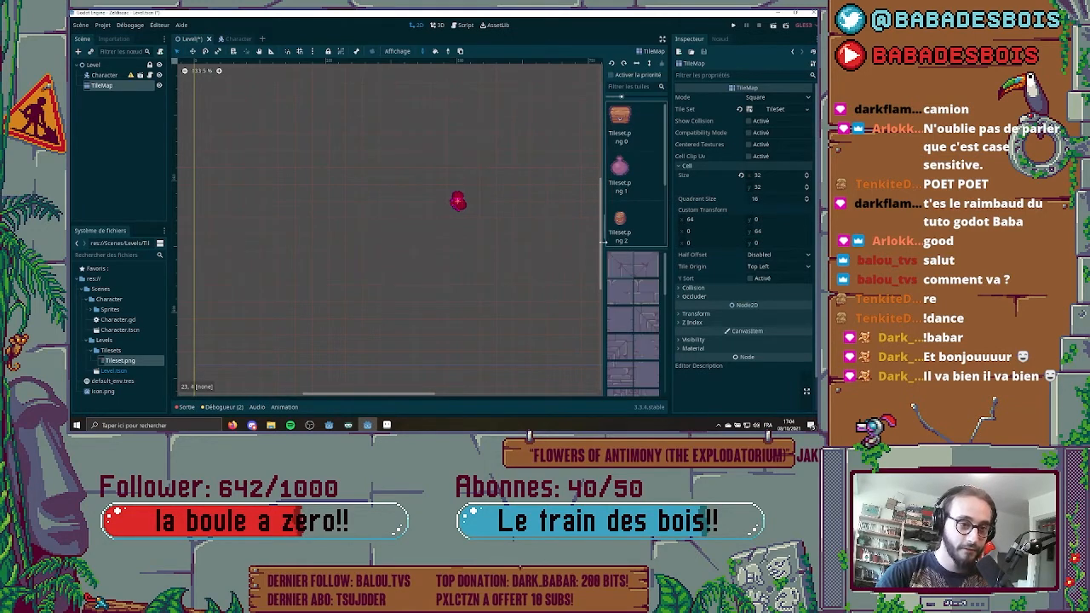
left_click_drag(602, 246, 515, 258)
scroll(564, 292, "down", 3)
scroll(583, 302, "up", 3)
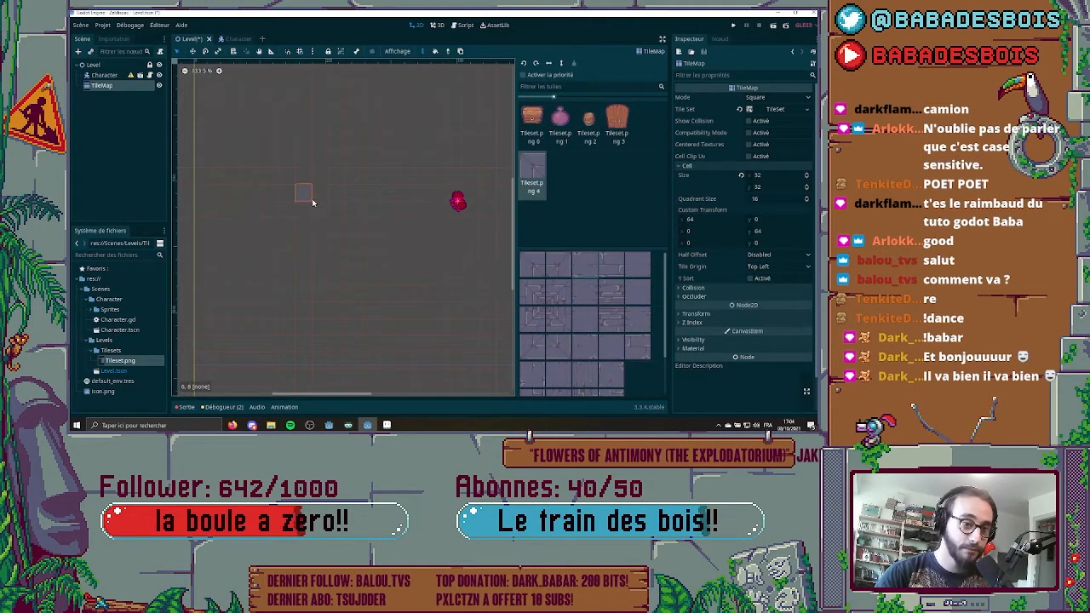
middle_click_drag(381, 199, 383, 266)
- Paint two-tile-thick sections of the top and left walls from the scene origin using matching wall tiles
left_click(618, 265)
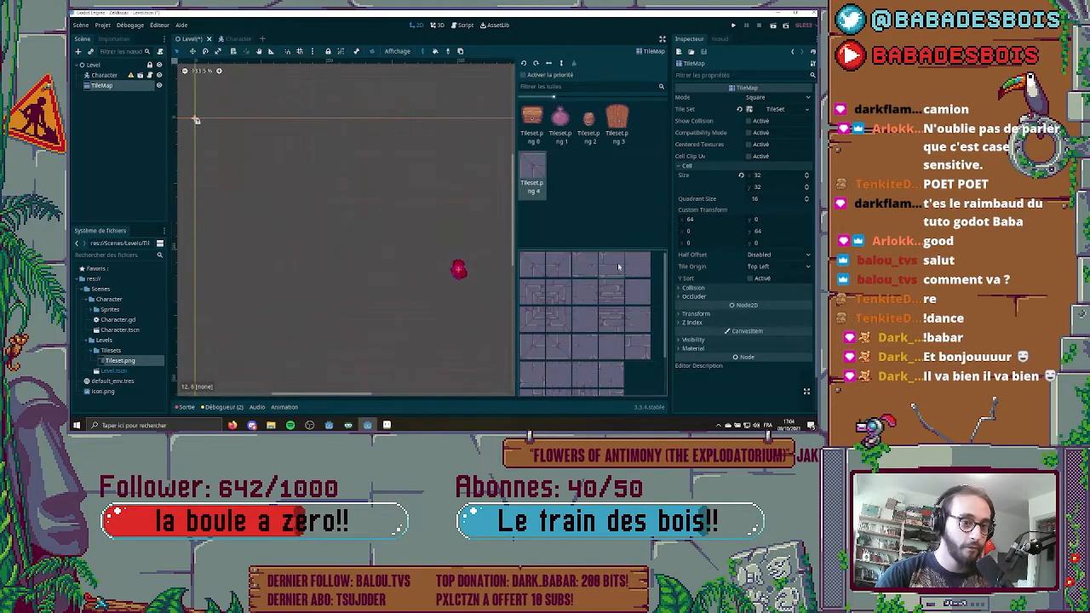
left_click_drag(235, 127, 396, 129)
left_click_drag(238, 143, 385, 143)
middle_click_drag(305, 194, 344, 196)
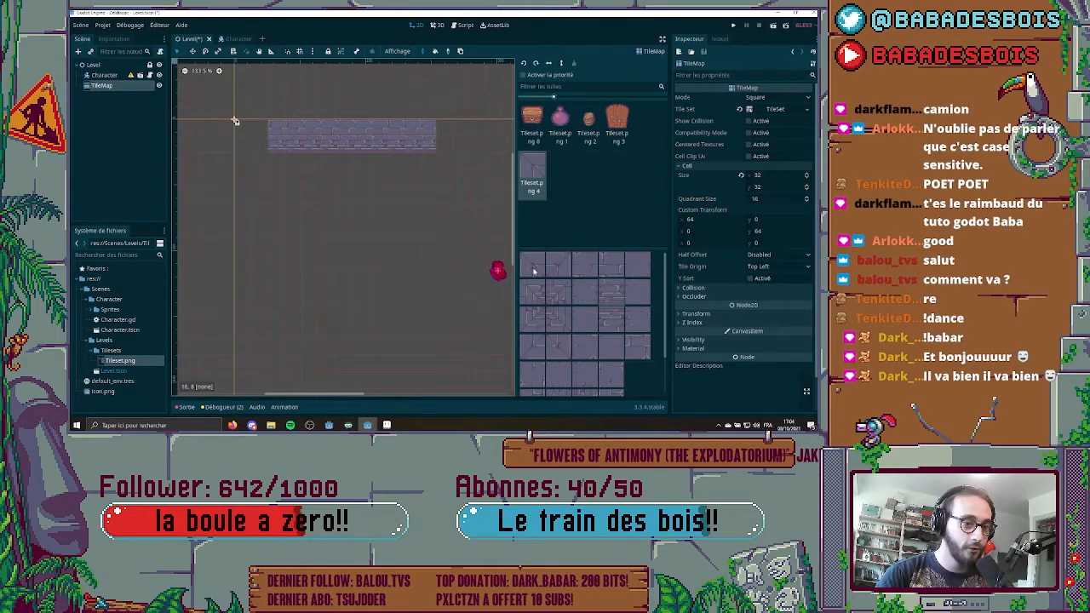
middle_click_drag(387, 205, 274, 230)
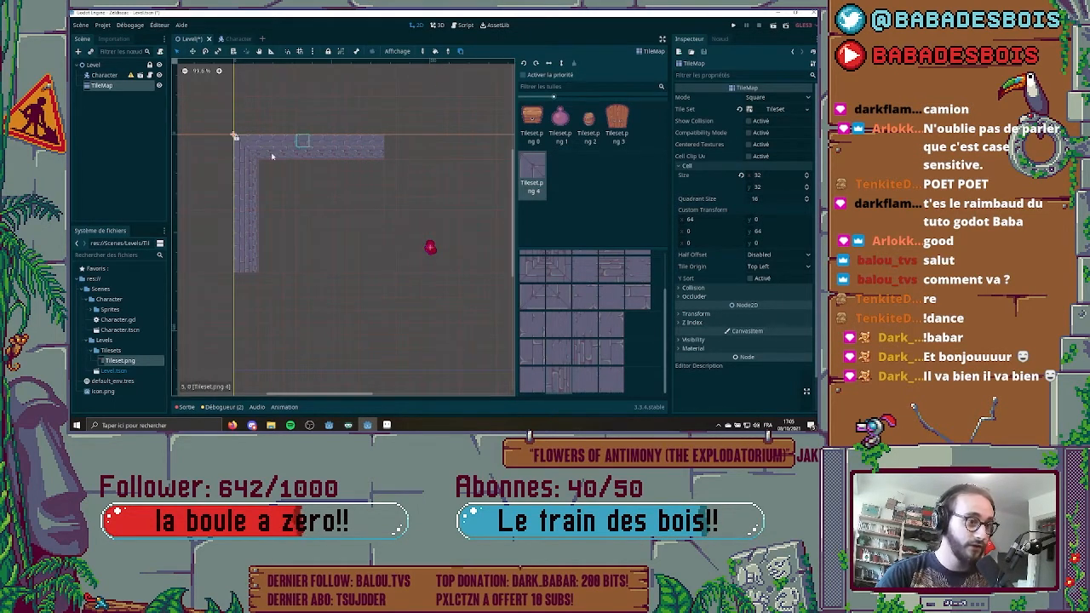
- Copy the top wall section and paste it rightward to extend the wall, then lengthen the left wall downward with a copied section
left_click_drag(265, 143, 382, 152)
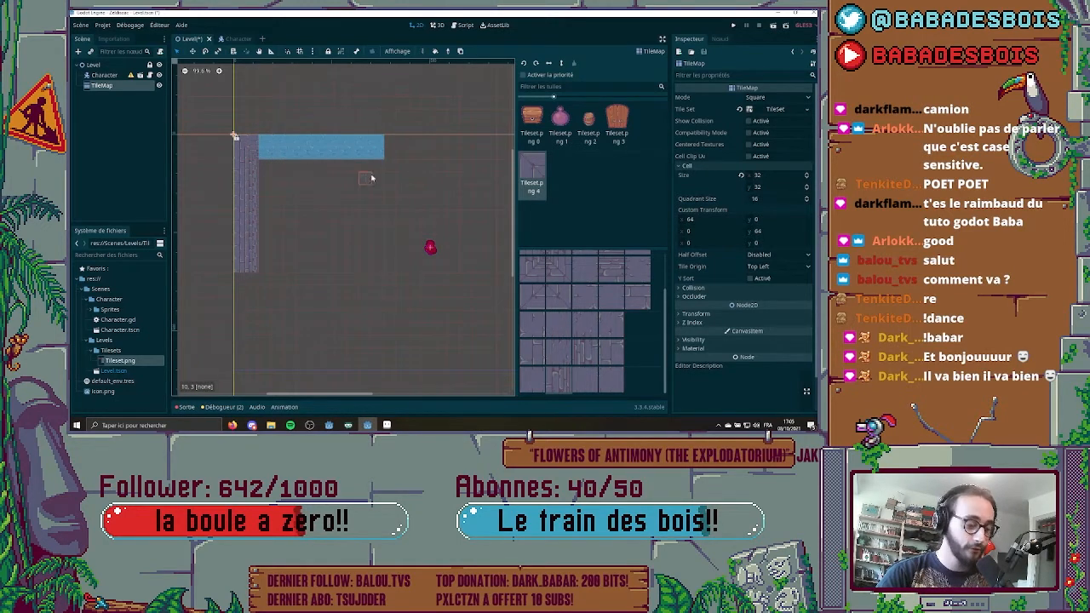
key("ctrl+c")
left_click(391, 146)
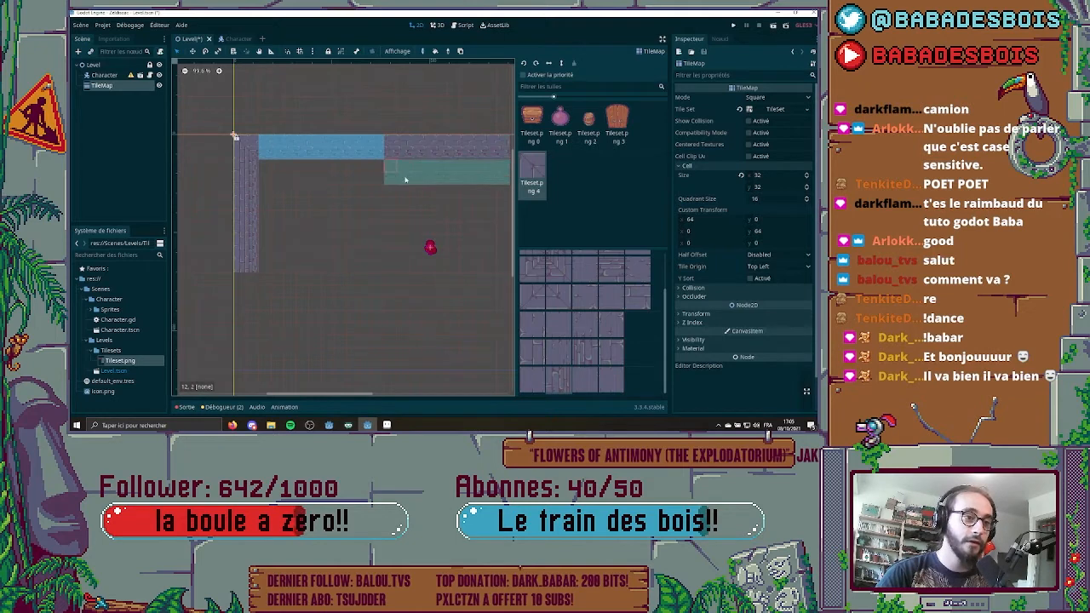
middle_click_drag(373, 192, 275, 203)
middle_click_drag(420, 175, 358, 179)
scroll(379, 136, "down", 3)
scroll(376, 141, "up", 3)
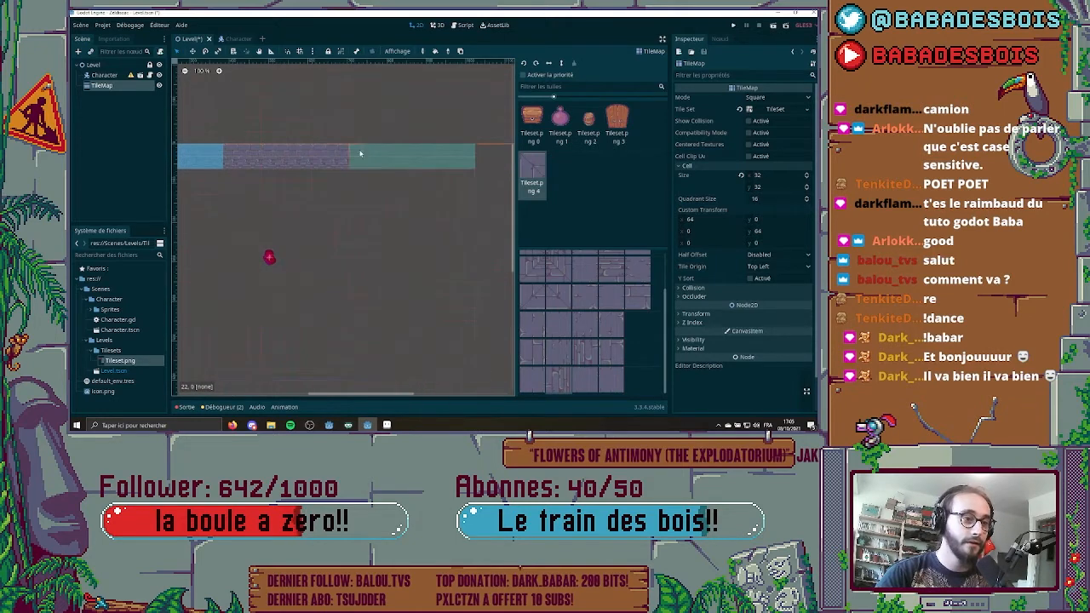
left_click(359, 155)
middle_click_drag(367, 228, 455, 189)
scroll(454, 190, "down", 3)
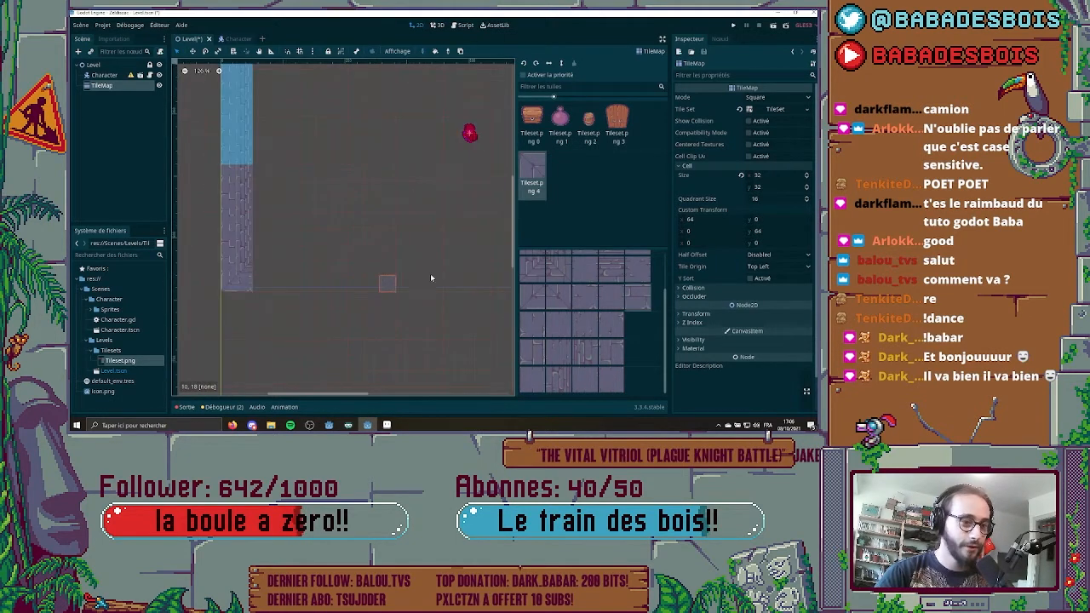
- Narrow the tile palette and paint the bottom wall's outer row in straight lines out to column 31
middle_click_drag(395, 223, 378, 253)
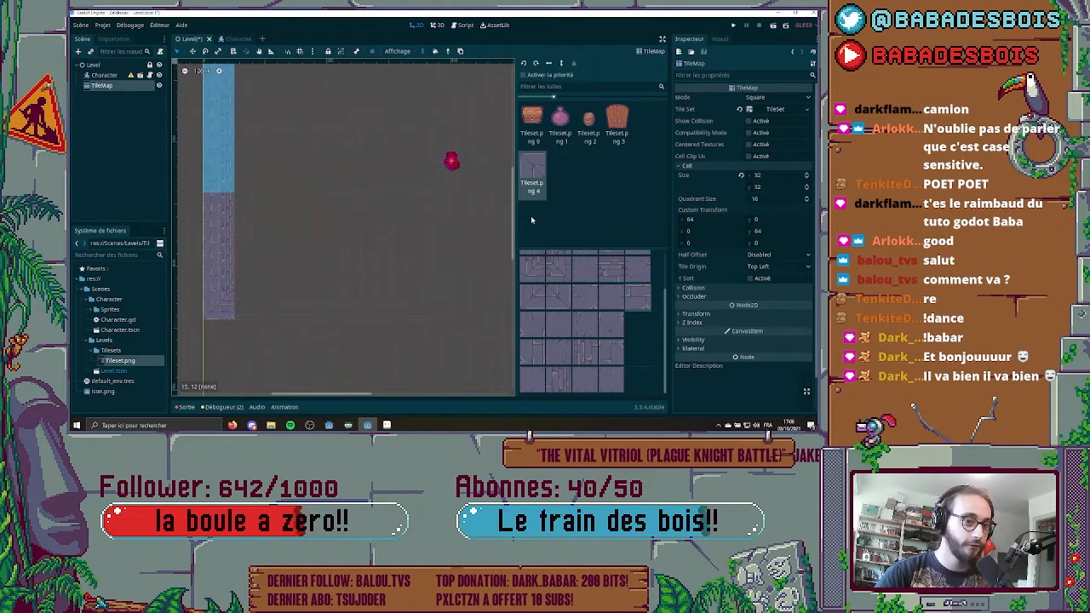
left_click_drag(515, 226, 603, 228)
mouse_move(243, 310)
left_mouse_down("shift")
mouse_move(494, 264)
mouse_move(577, 214)
mouse_move(584, 363)
mouse_move(497, 174)
mouse_move(586, 315)
left_mouse_up("shift")
middle_click_drag(466, 297, 162, 227)
scroll(315, 237, "down", 1)
left_click_drag(307, 241, 396, 239)
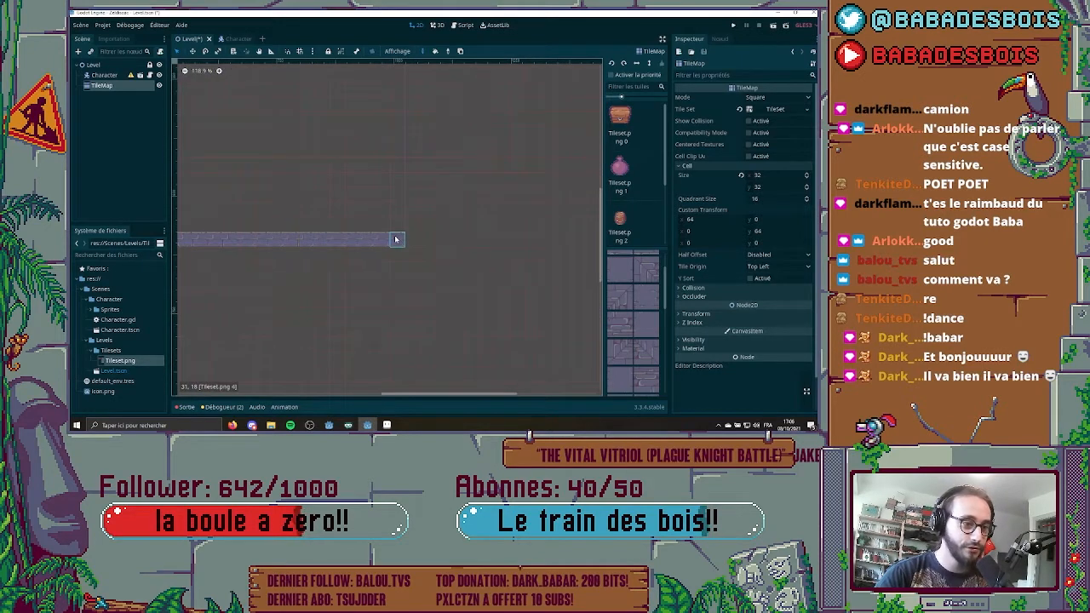
- Close the rectangular room by painting the bottom wall's inner row and a two-tile-thick right wall
middle_click_drag(385, 304, 515, 316)
scroll(516, 314, "down", 5)
middle_click_drag(453, 301, 503, 316)
mouse_move(223, 265)
left_mouse_down("shift")
mouse_move(494, 244)
mouse_move(547, 264)
mouse_move(537, 265)
left_mouse_up("shift")
scroll(544, 280, "up", 1)
middle_click_drag(521, 167, 524, 227)
scroll(536, 230, "down", 1)
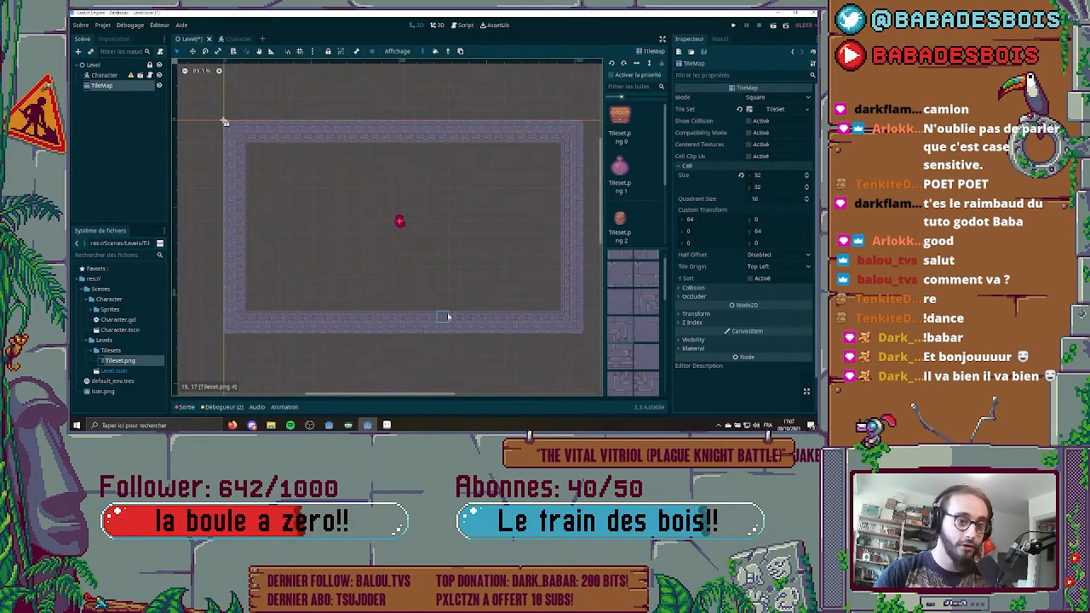
- Define another atlas in the TileSet over the four grey floor tiles below the wall tiles and return to the TileMap
left_click(773, 109)
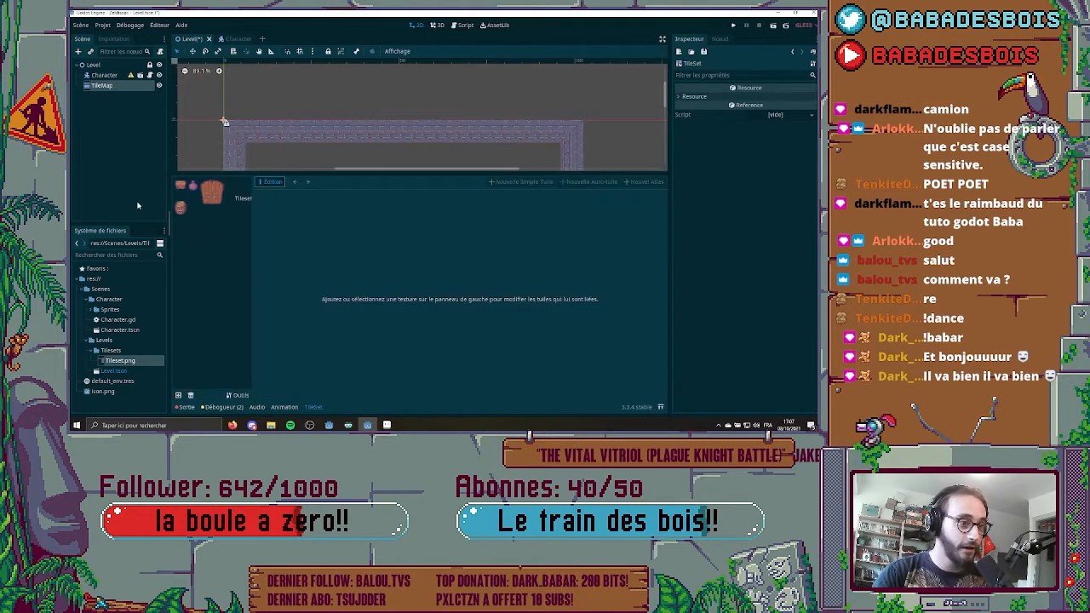
left_click(215, 197)
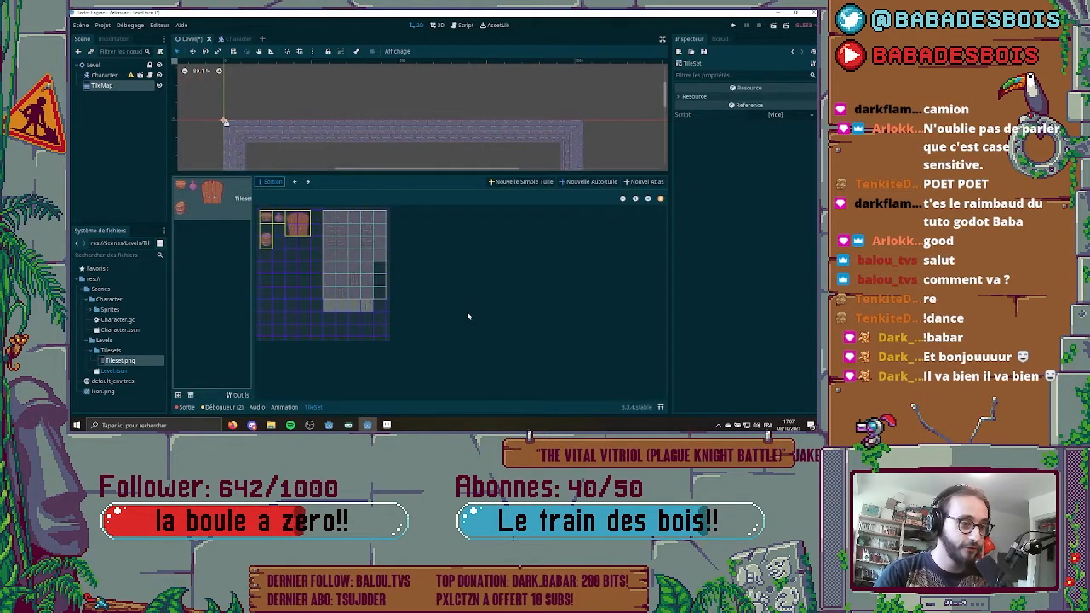
left_click(645, 181)
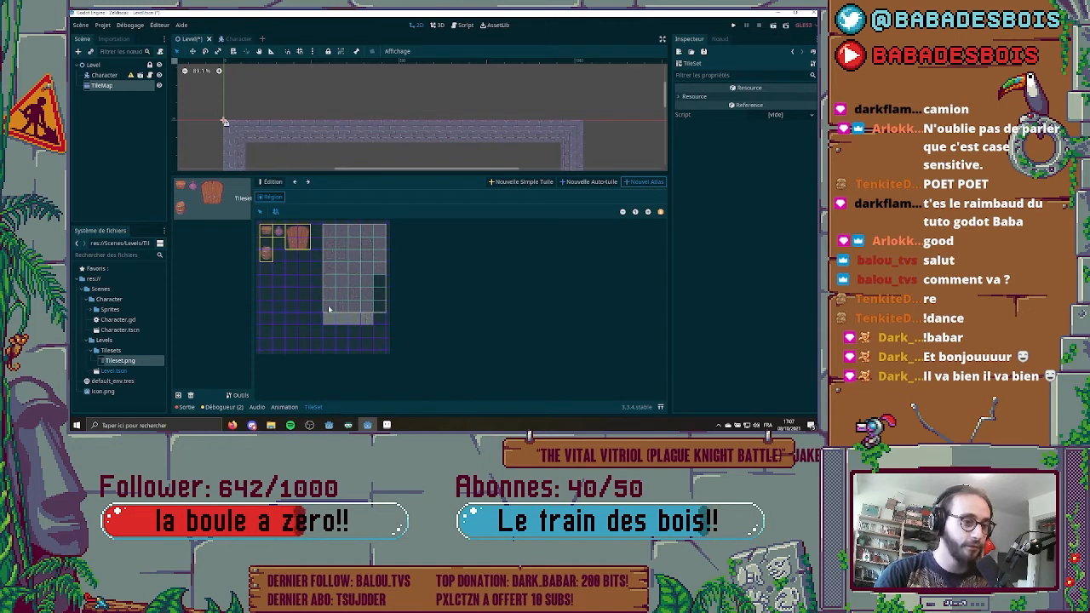
left_click_drag(328, 312, 367, 324)
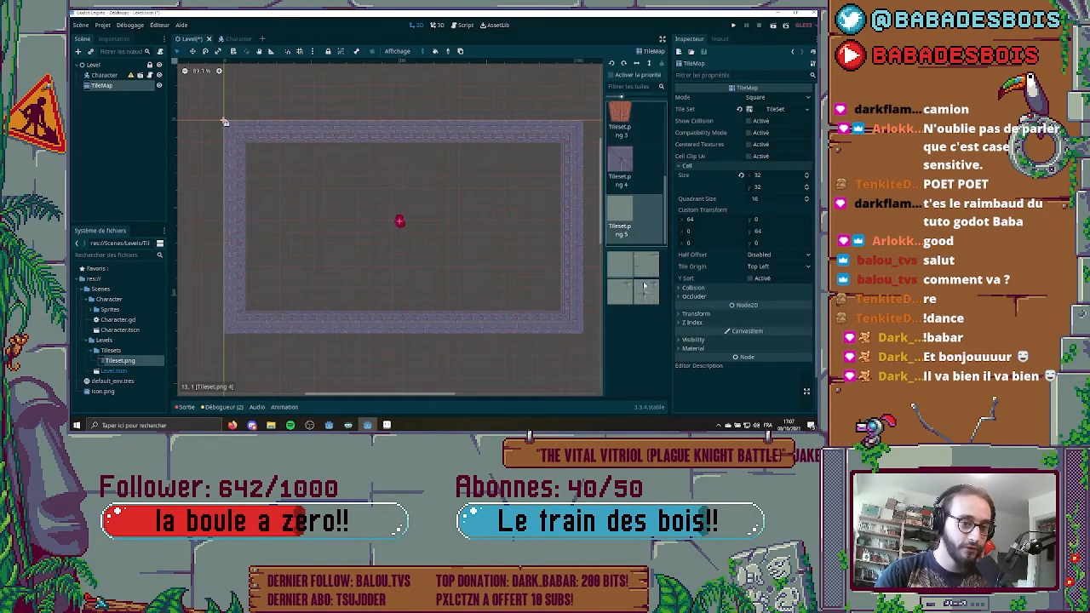
- Pick the floor atlas tile and fill the room's whole interior with floor as one rectangle
left_click(644, 285)
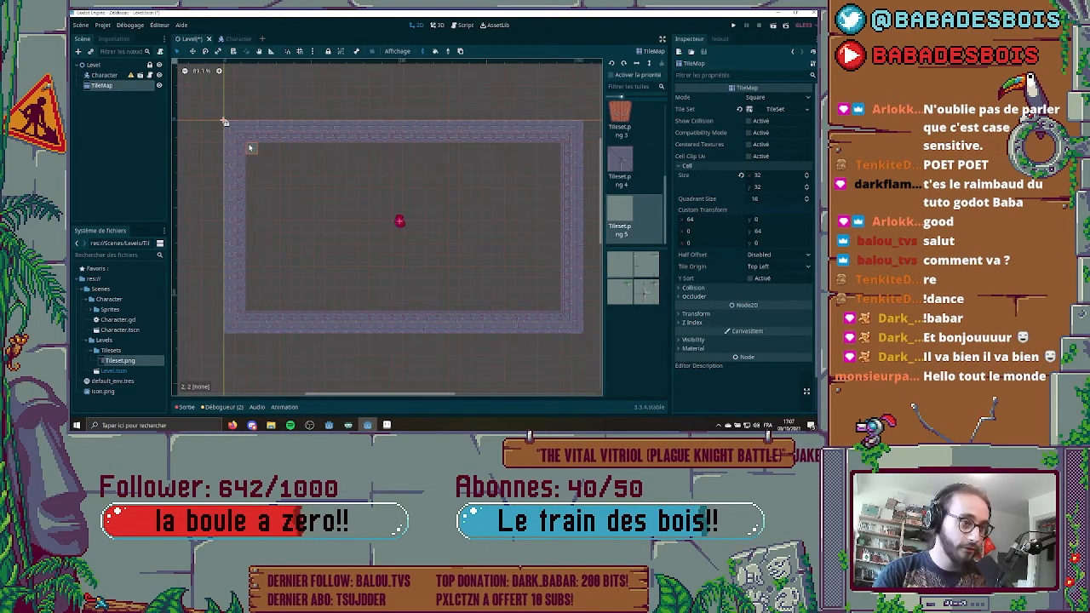
left_click_drag(250, 148, 552, 306, "ctrl+shift")
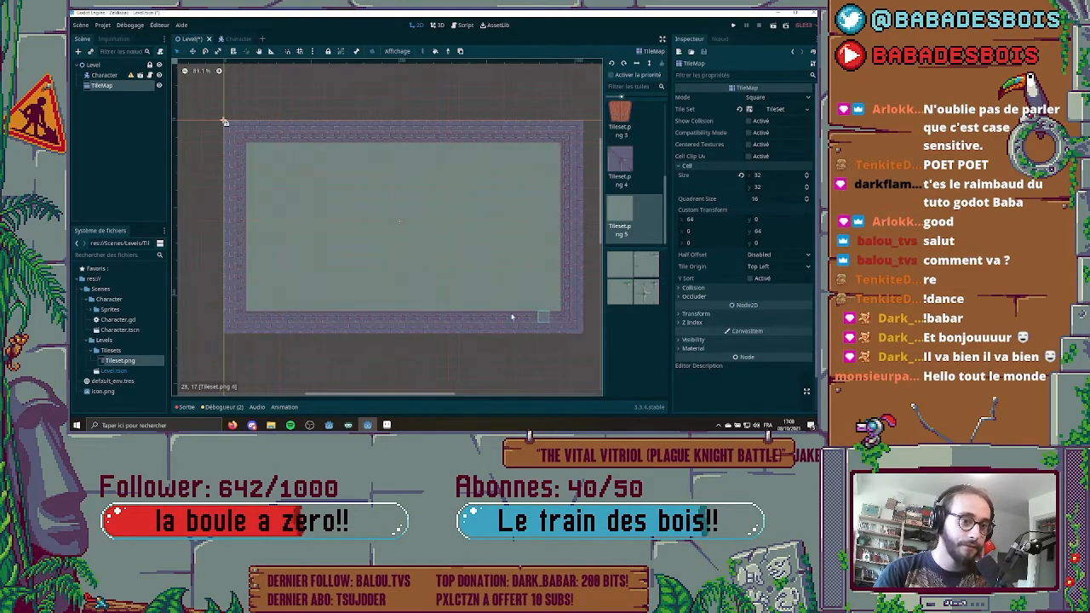
middle_click_drag(345, 186, 366, 166)
middle_click_drag(393, 196, 356, 206)
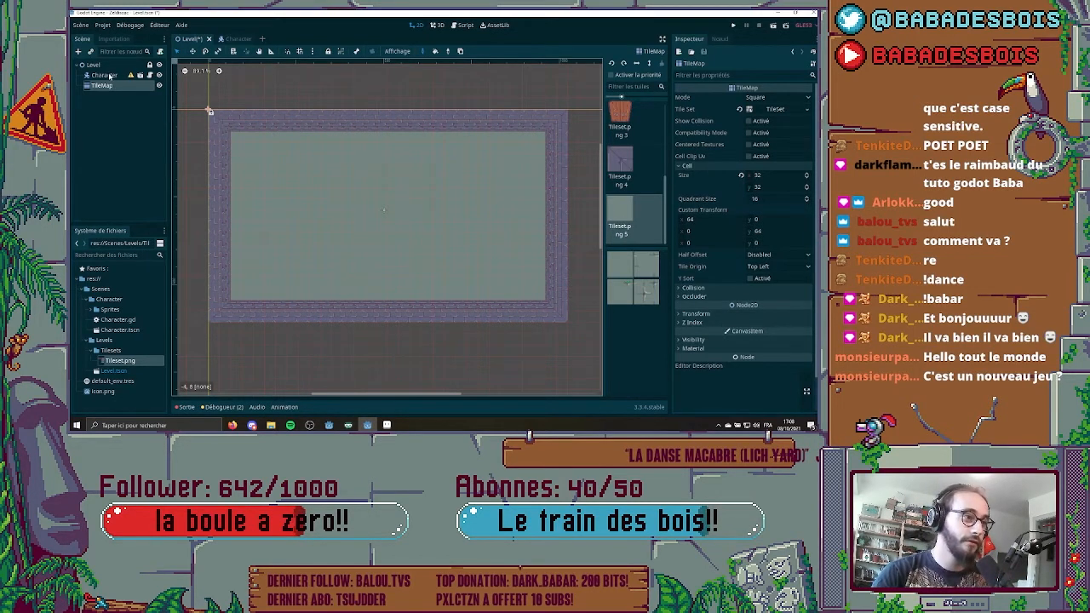
- Move the Character node below the TileMap in the scene tree and save the Level scene
left_click(104, 75)
mouse_move(115, 78)
left_mouse_down()
mouse_move(127, 97)
mouse_move(115, 93)
left_mouse_up()
scroll(451, 249, "up", 3)
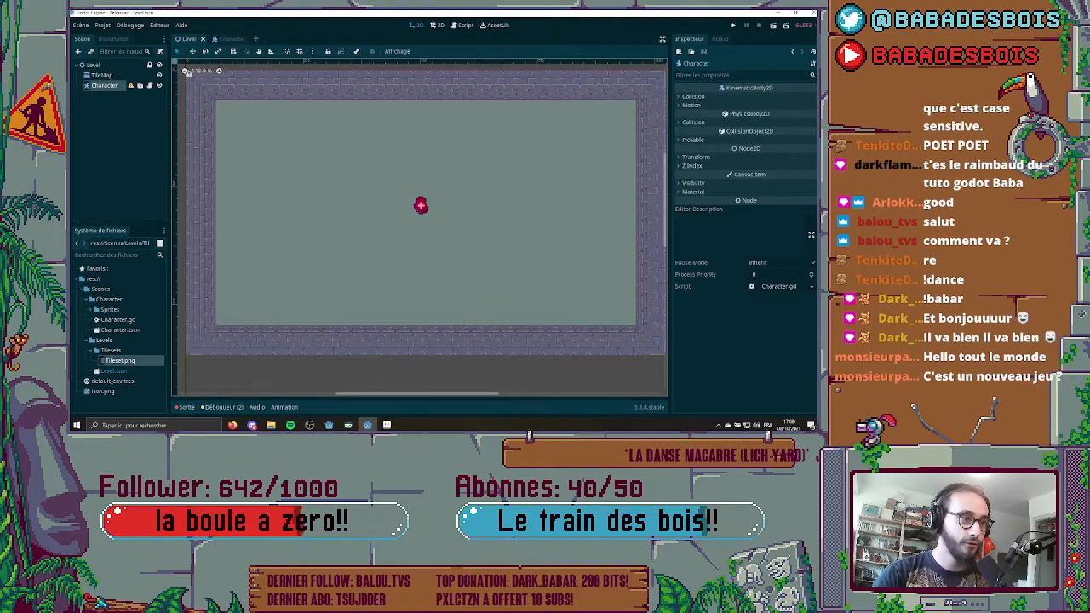
- Open the Character scene for editing and reset the root node's Modulate colour to white (R 255, G 255, B 255)
left_click(141, 85)
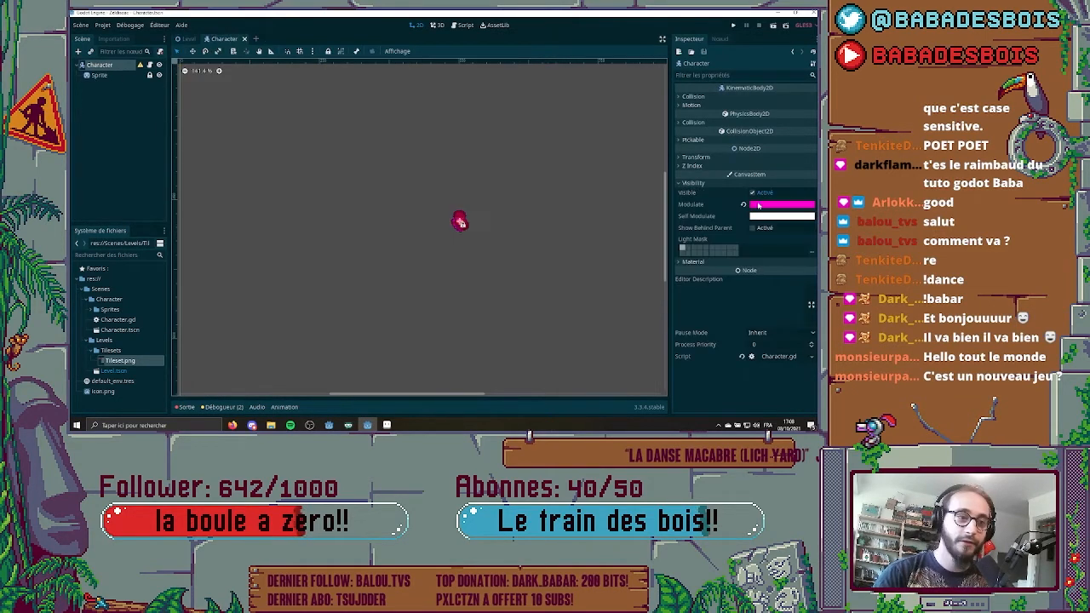
scroll(460, 226, "up", 8)
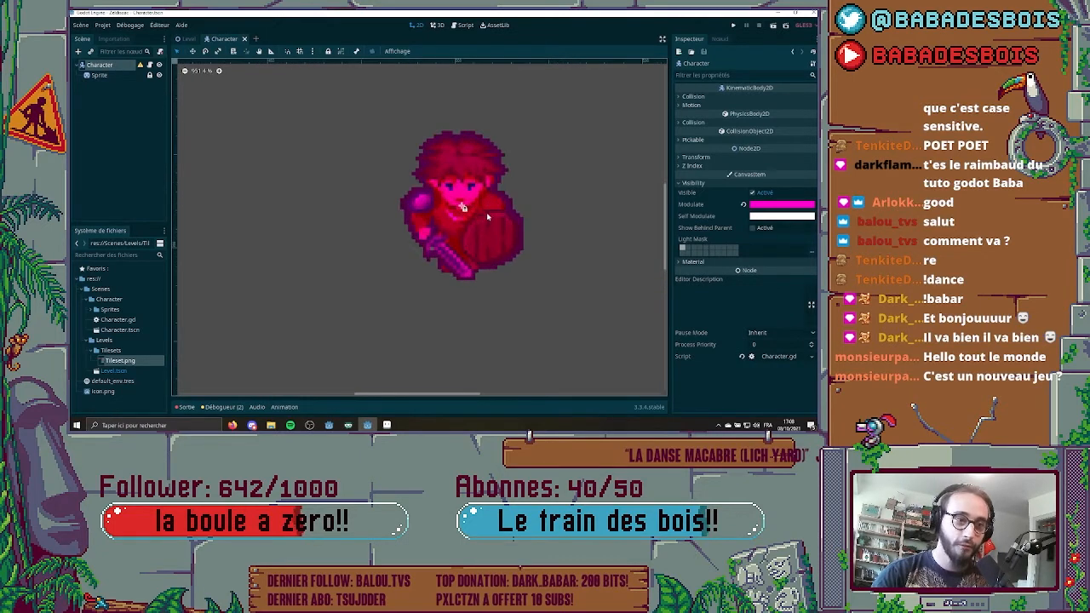
scroll(488, 218, "up", 1)
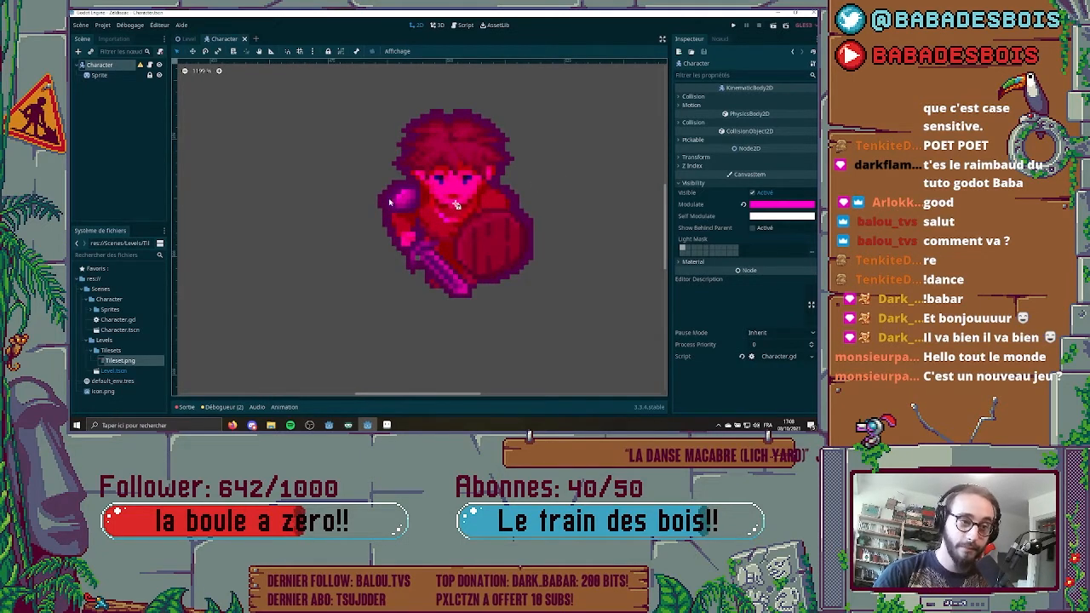
left_click(763, 205)
left_click_drag(698, 68, 638, 22)
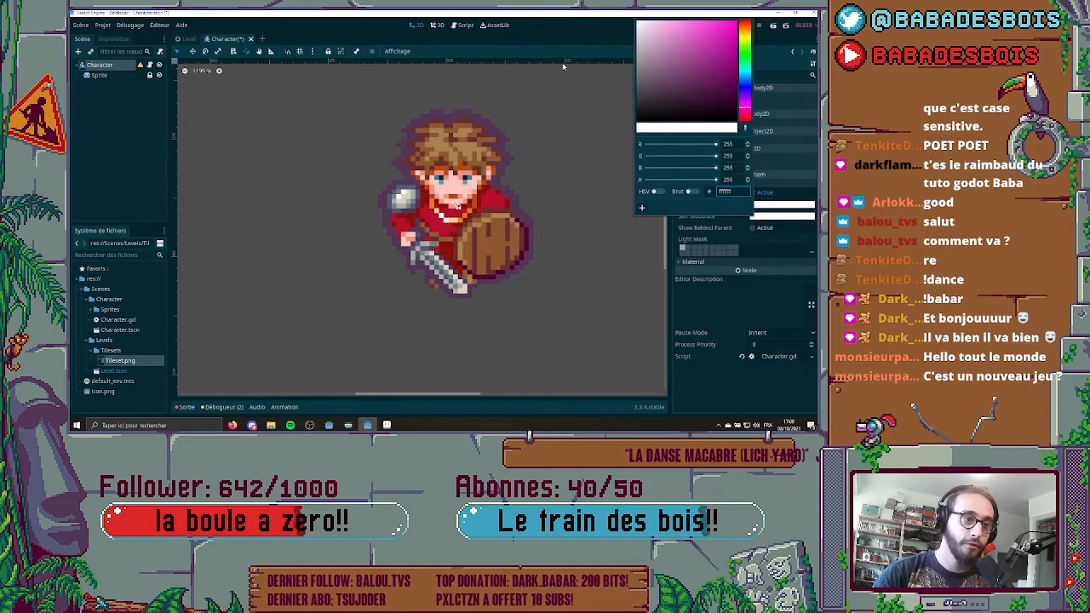
left_click(566, 213)
- Save the Character scene and return to the Level scene
scroll(558, 236, "down", 5)
scroll(566, 213, "down", 4)
scroll(488, 207, "up", 4)
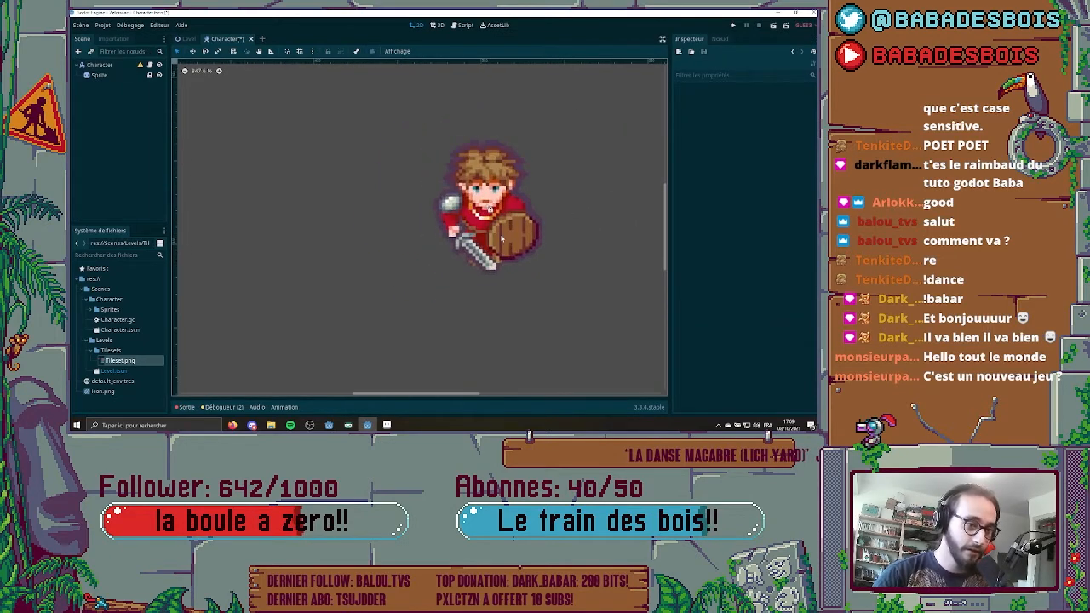
scroll(488, 206, "down", 20)
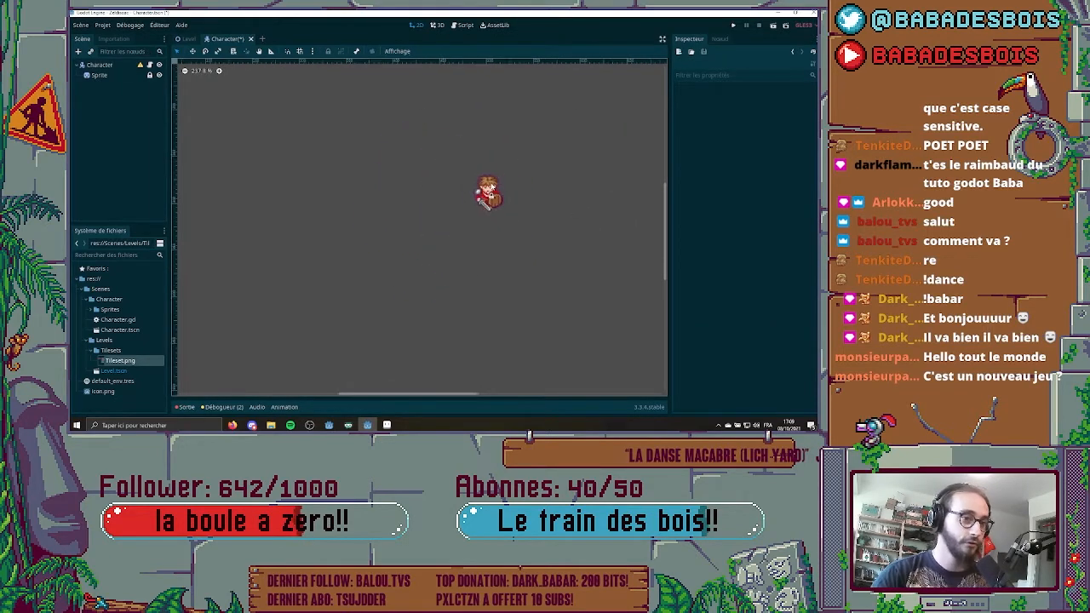
key("ctrl+s")
key("ctrl+Tab")
scroll(430, 204, "down", 3)
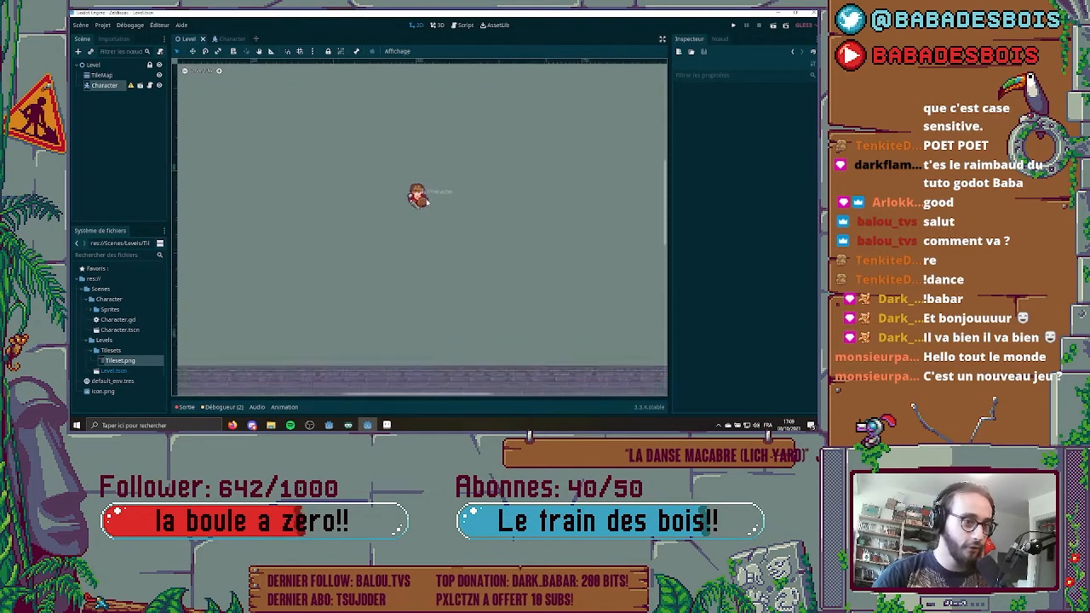
scroll(429, 202, "down", 1)
- Scatter cracked floor tile variants across the room's floor in the TileMap
left_click(102, 75)
left_click_drag(309, 162, 333, 165)
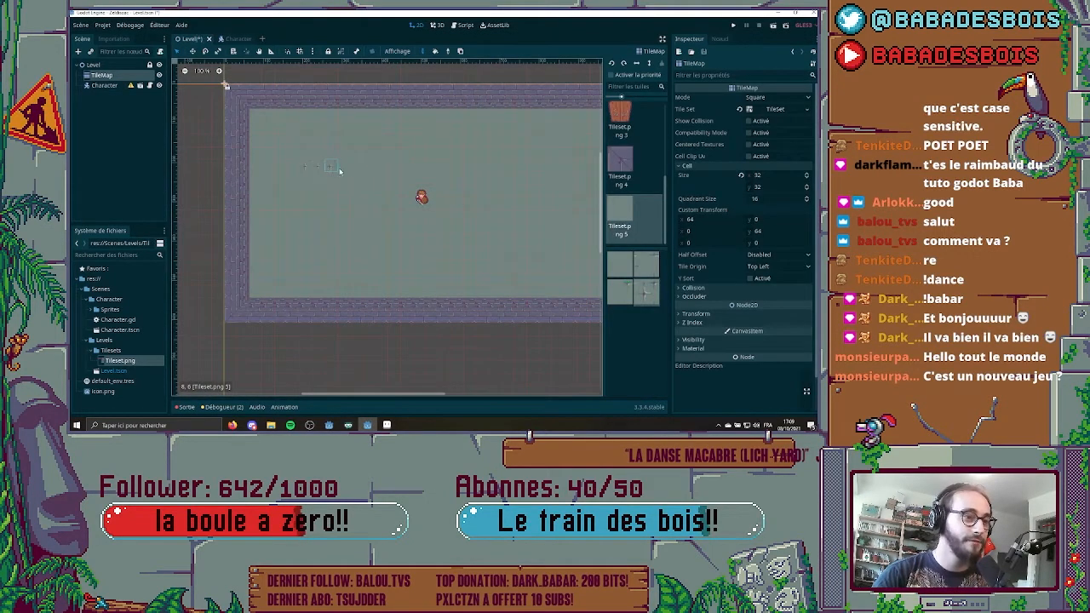
left_click_drag(441, 255, 458, 252)
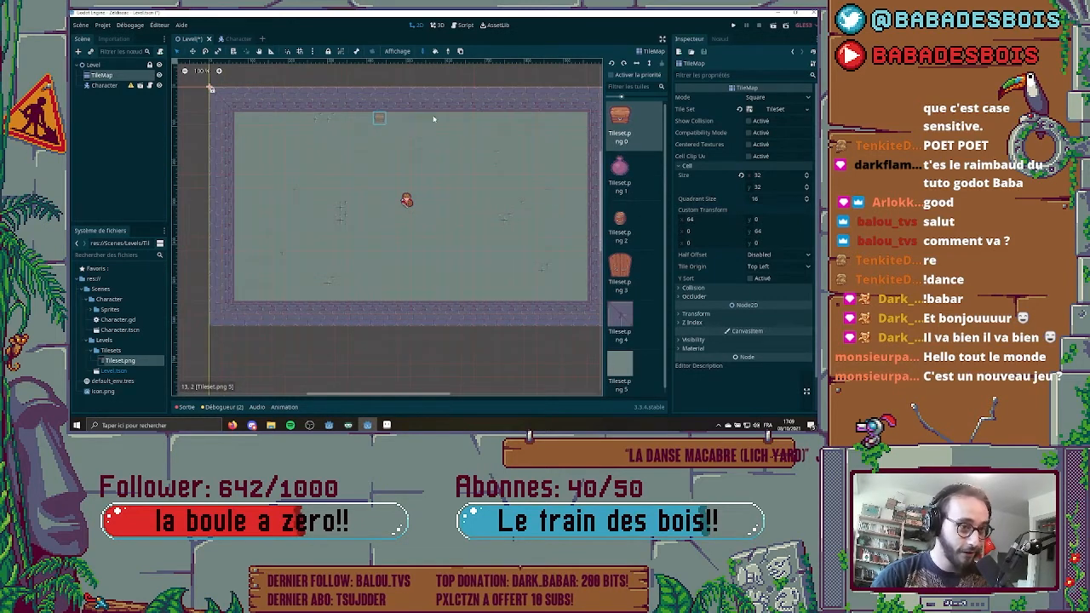
- Try placing a chest tile on the floor in the same TileMap and undo the placement
scroll(429, 161, "up", 2)
scroll(446, 149, "down", 3)
scroll(486, 204, "up", 1)
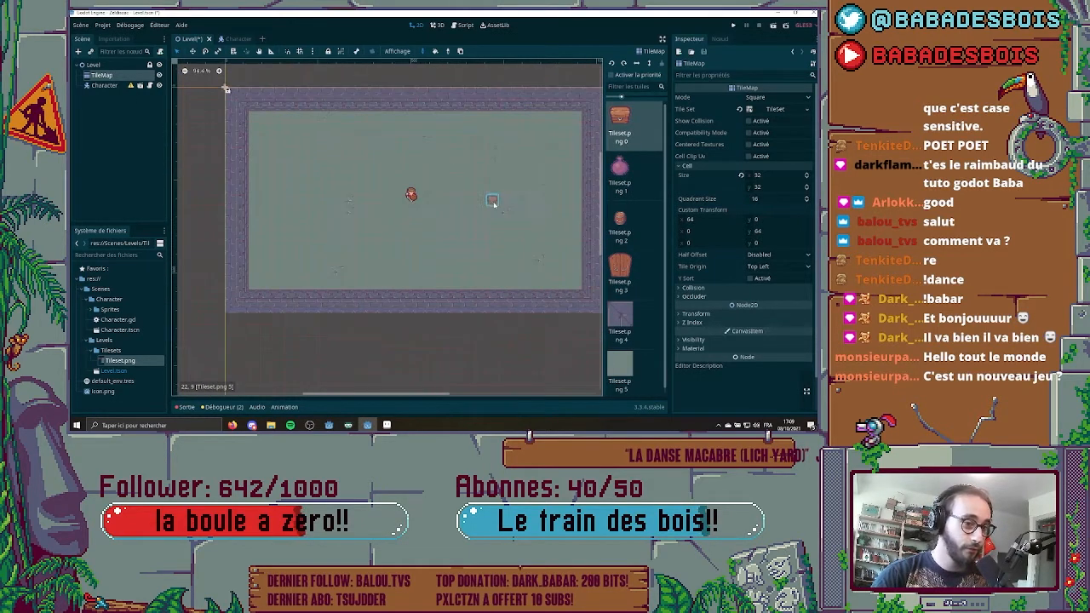
scroll(471, 219, "up", 10)
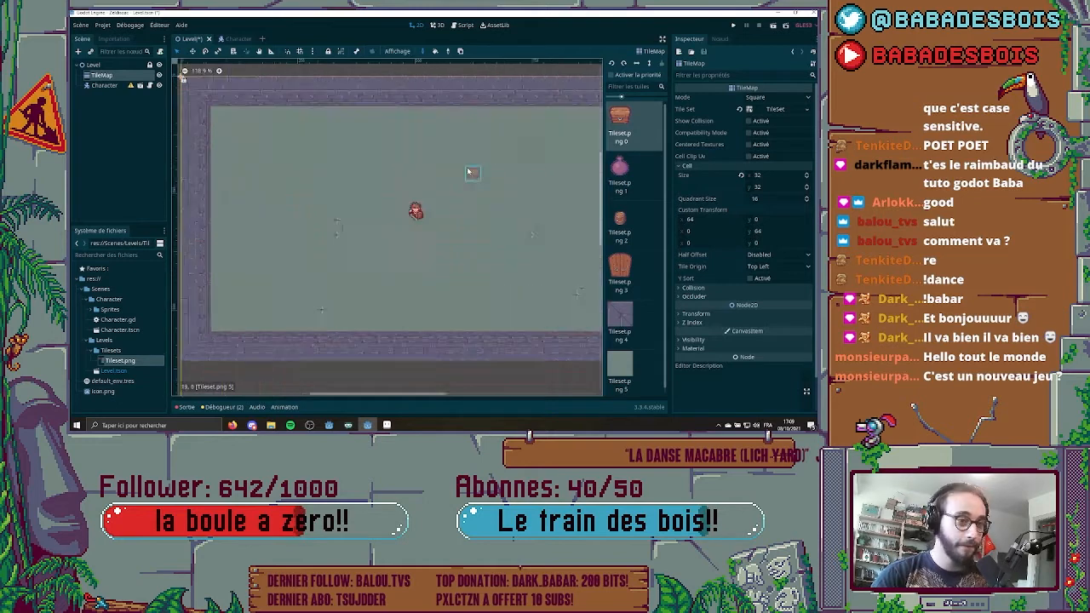
left_click(430, 160)
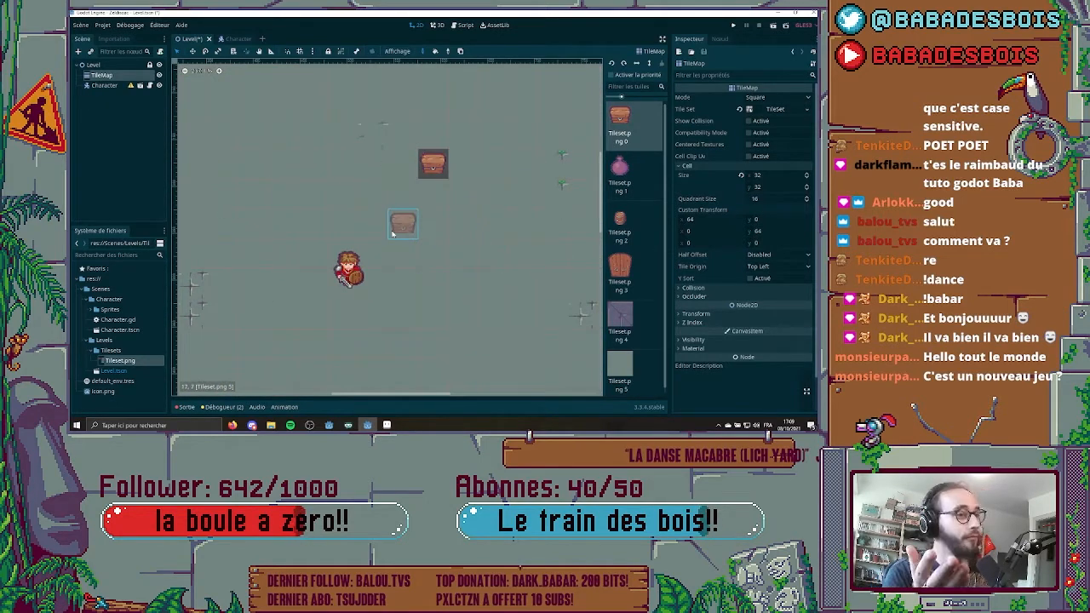
key("ctrl+z")
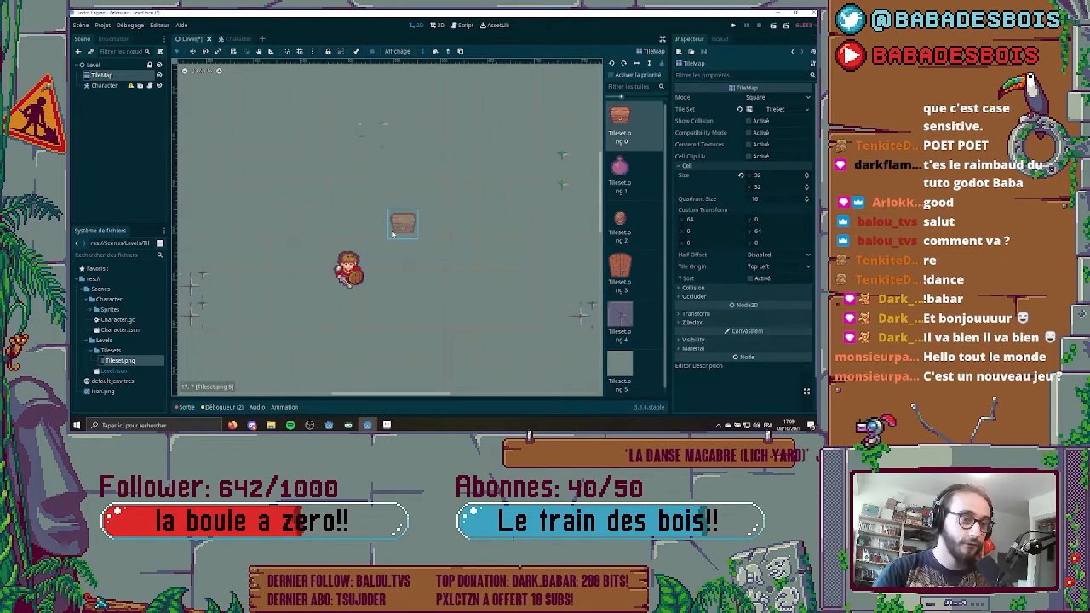
key("ctrl+z")
scroll(464, 170, "down", 3)
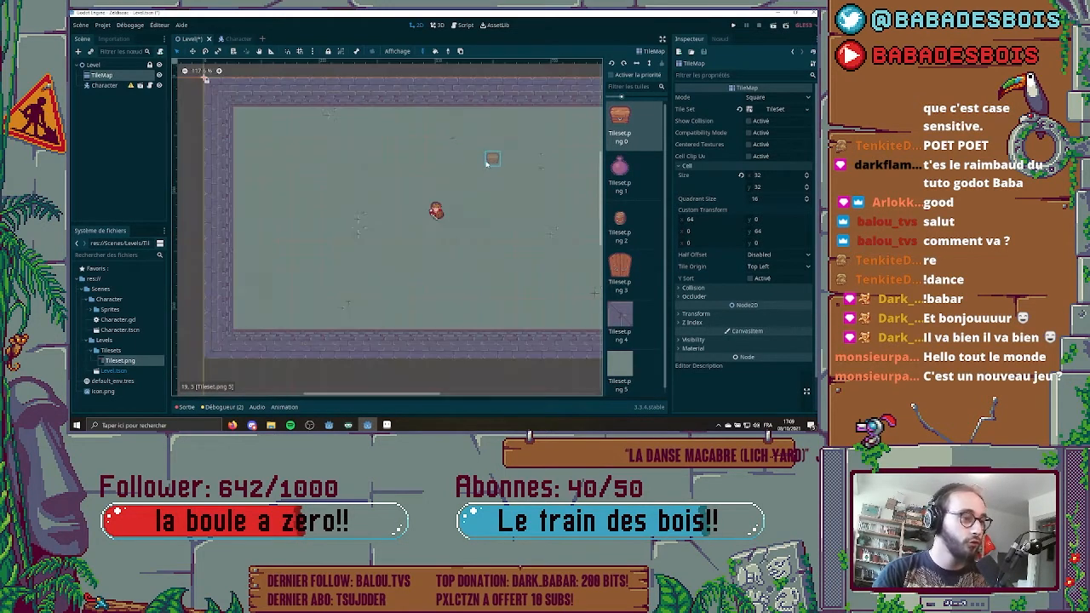
middle_click_drag(467, 174, 426, 173)
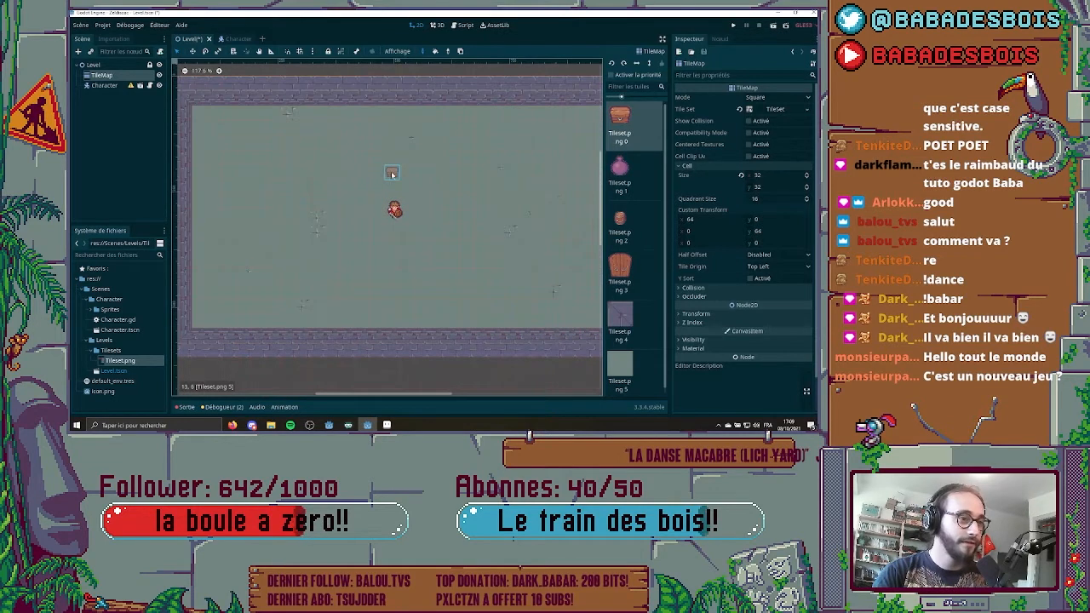
- Rename the TileMap node to Walls&Ground
double_click(119, 75)
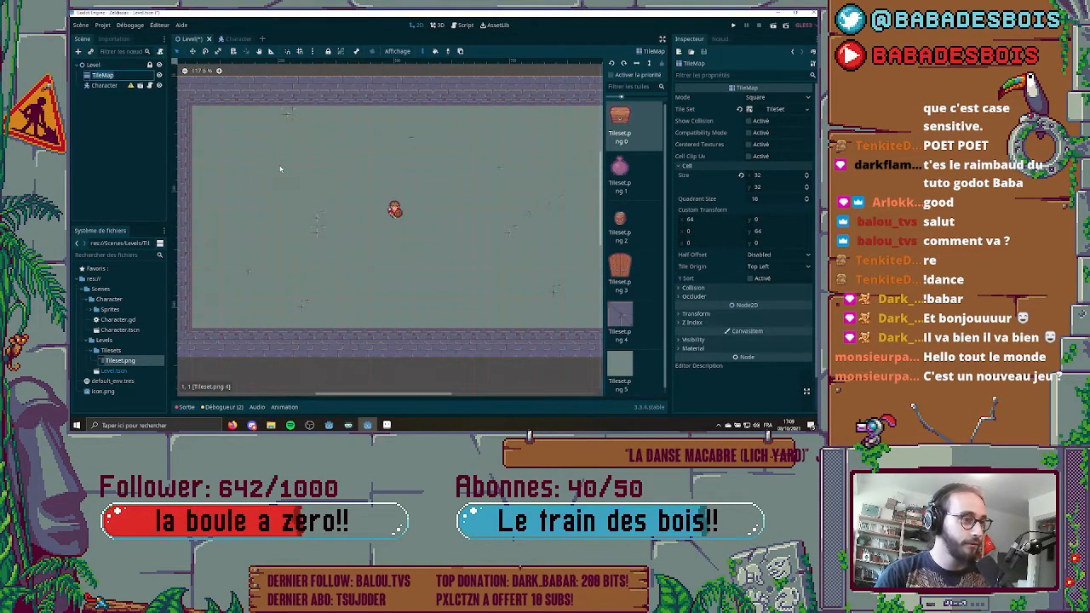
type("Walls&")
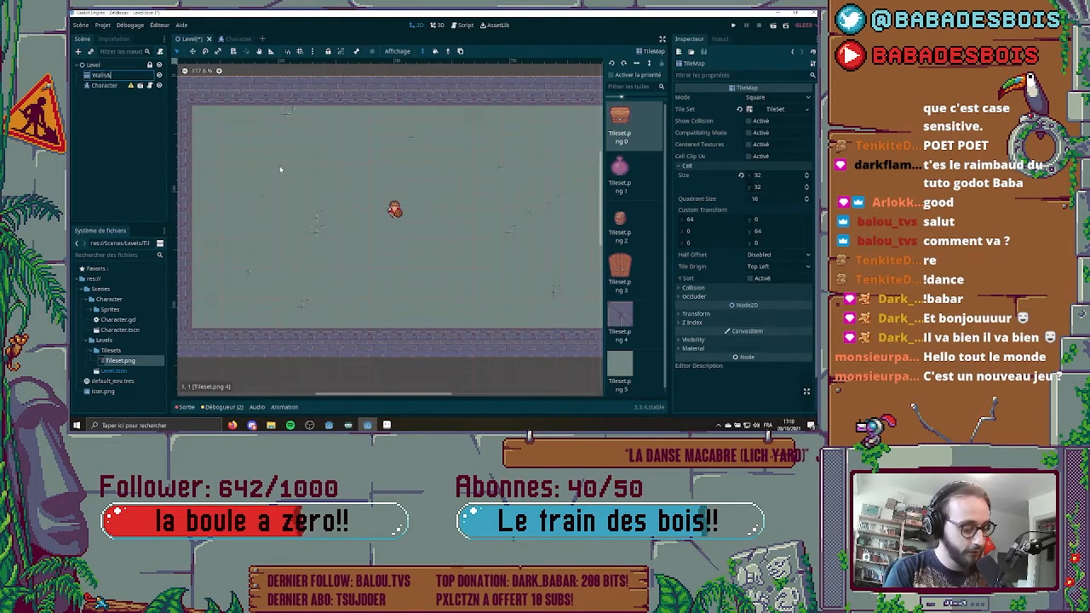
type("Ground")
key("Return")
- Duplicate the Walls&Ground TileMap and rename the copy Decoration
right_click(111, 65)
left_click(126, 74)
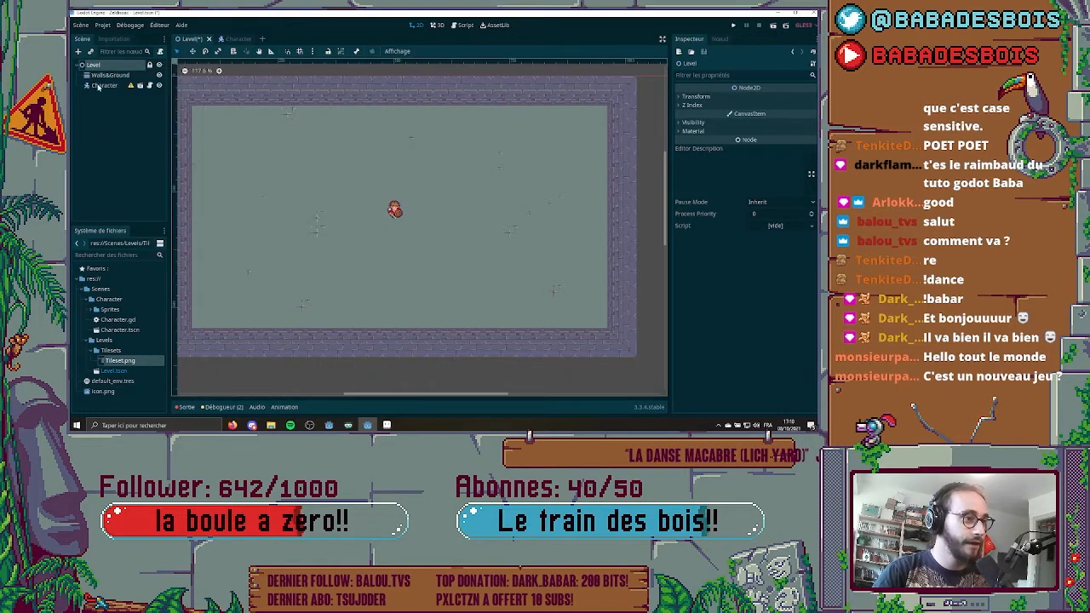
left_click(118, 77)
key("ctrl+d")
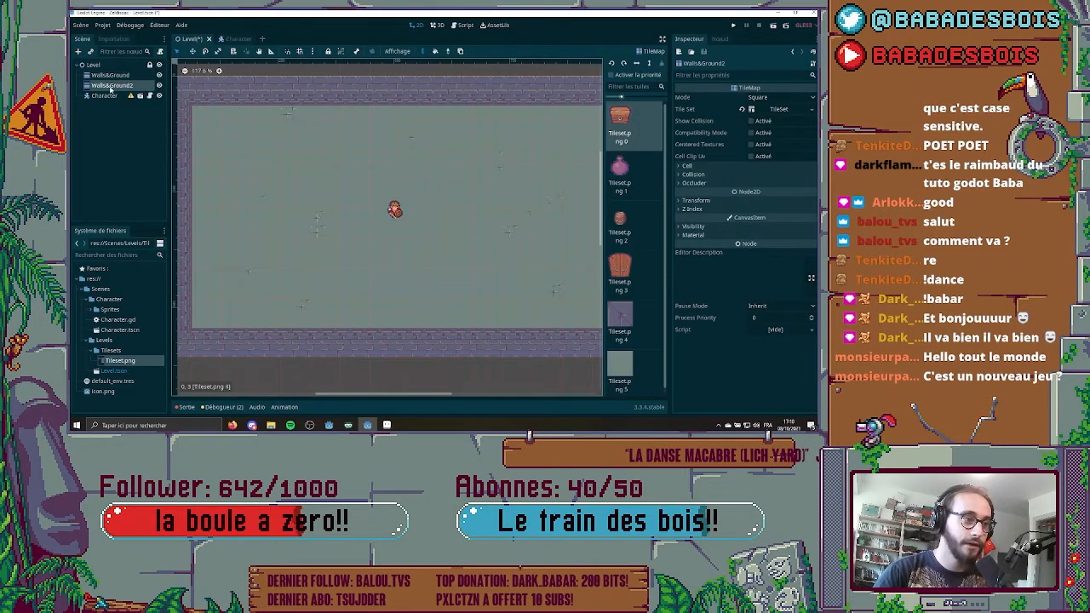
type("Decoration")
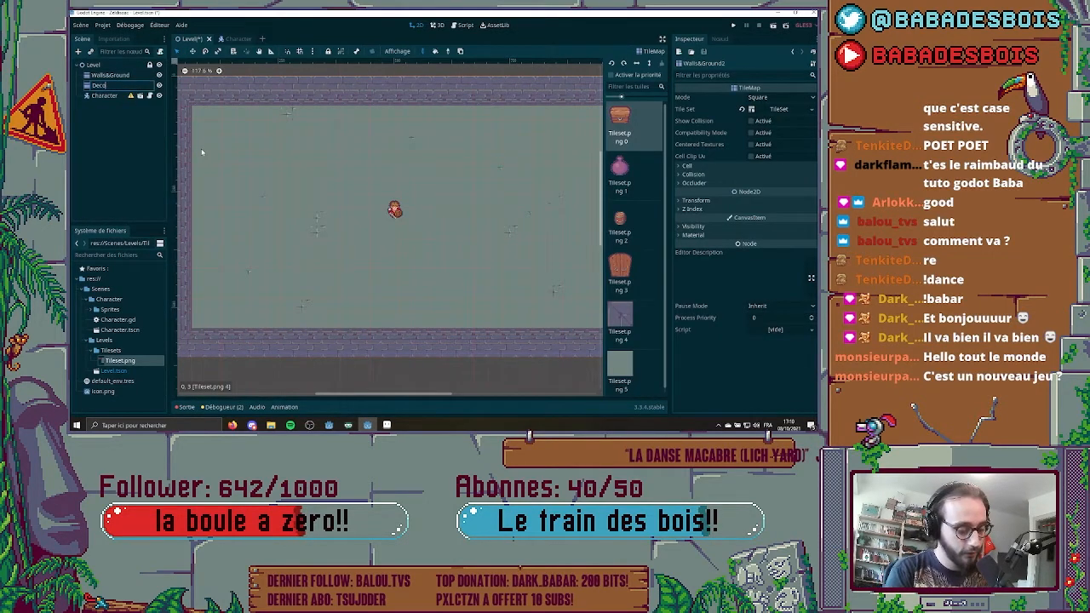
key("Return")
- Hide Walls&Ground, erase all copied tiles from the Decoration TileMap as one rectangle, and show Walls&Ground again
scroll(301, 134, "down", 3)
middle_click_drag(387, 157, 425, 159)
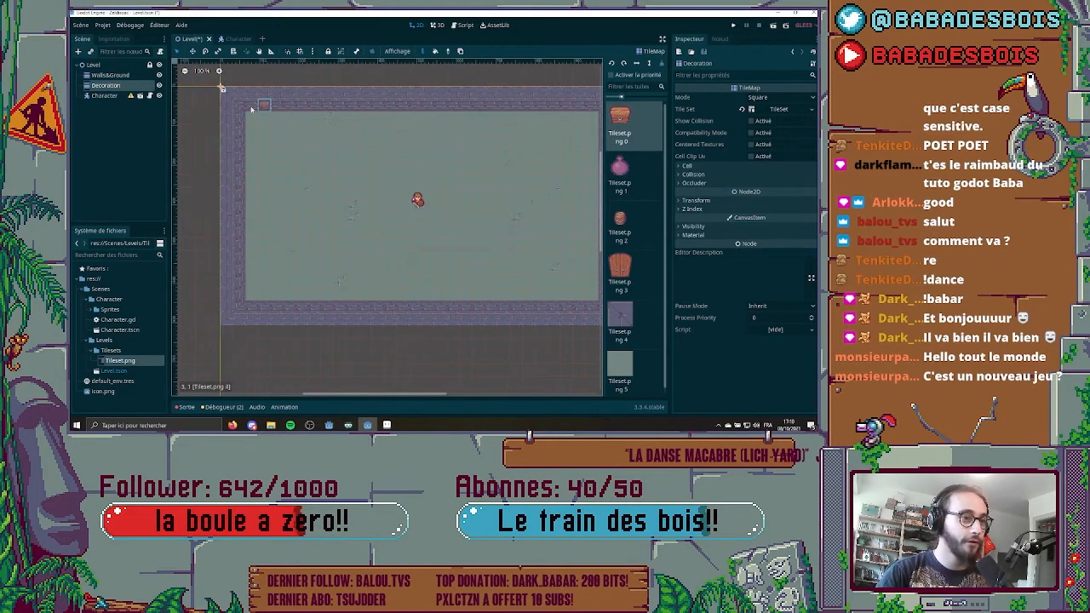
scroll(275, 179, "down", 1)
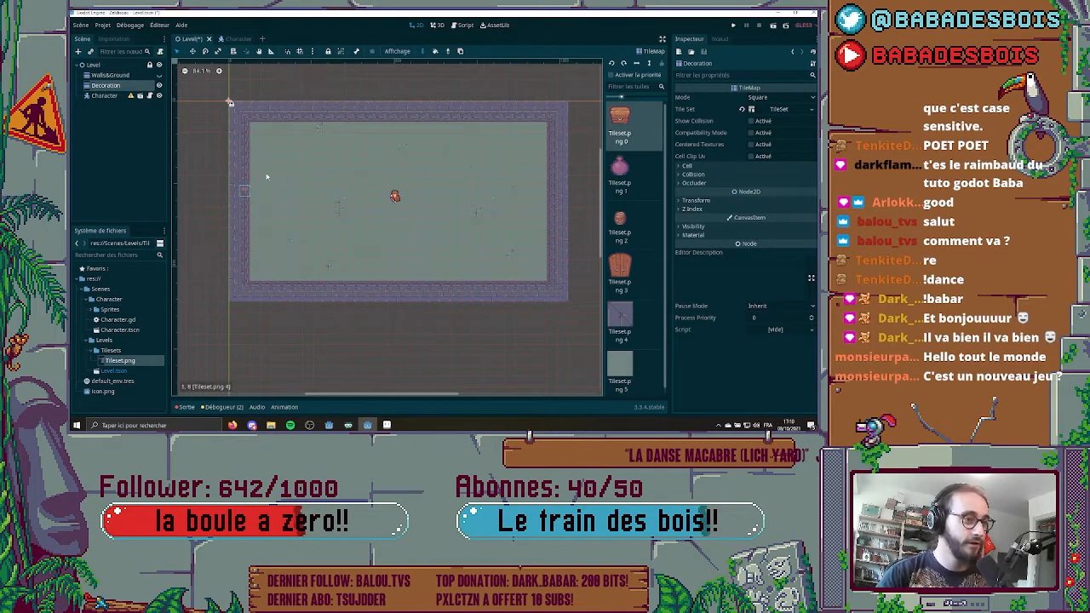
middle_click_drag(395, 222, 414, 226)
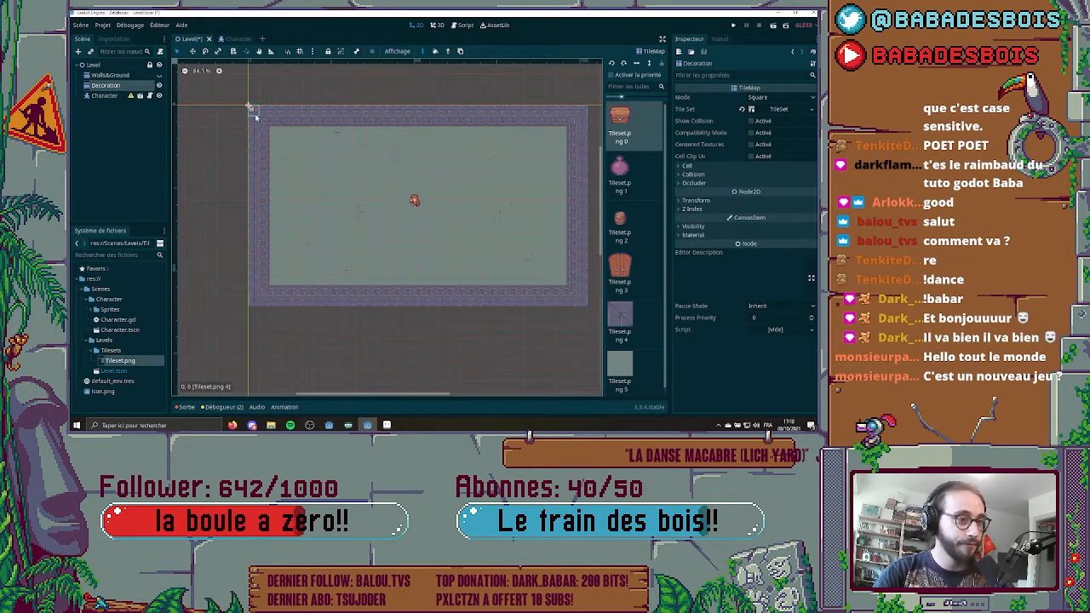
mouse_move(254, 111)
right_mouse_down("shift")
mouse_move(356, 223)
mouse_move(581, 304)
right_mouse_up("shift")
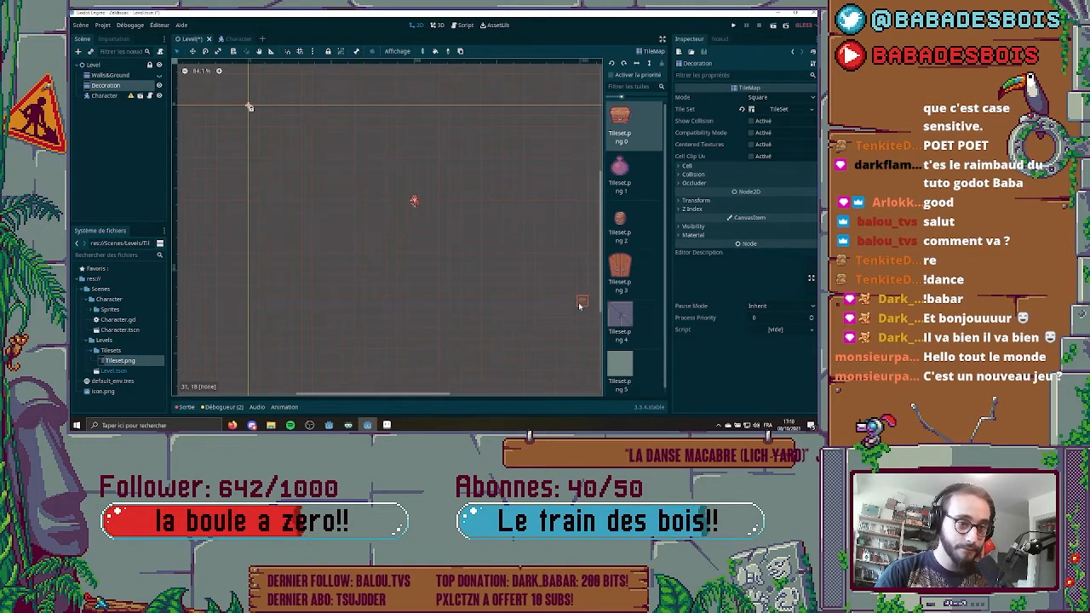
left_click(160, 75)
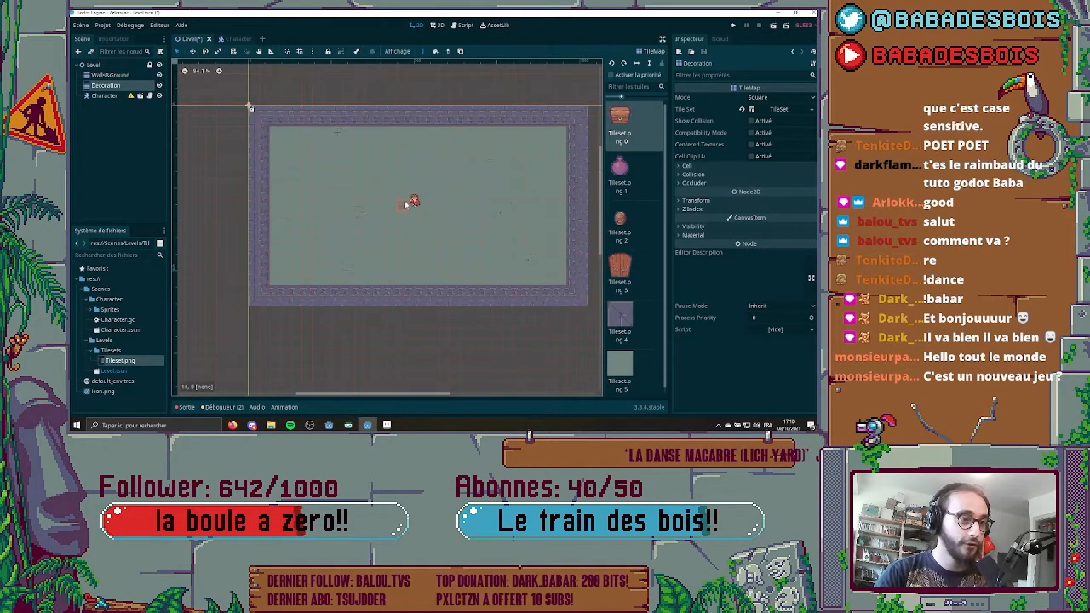
- On the Decoration TileMap, place a chest near the room's upper-left corner and the wooden door on the top wall
scroll(451, 207, "up", 2)
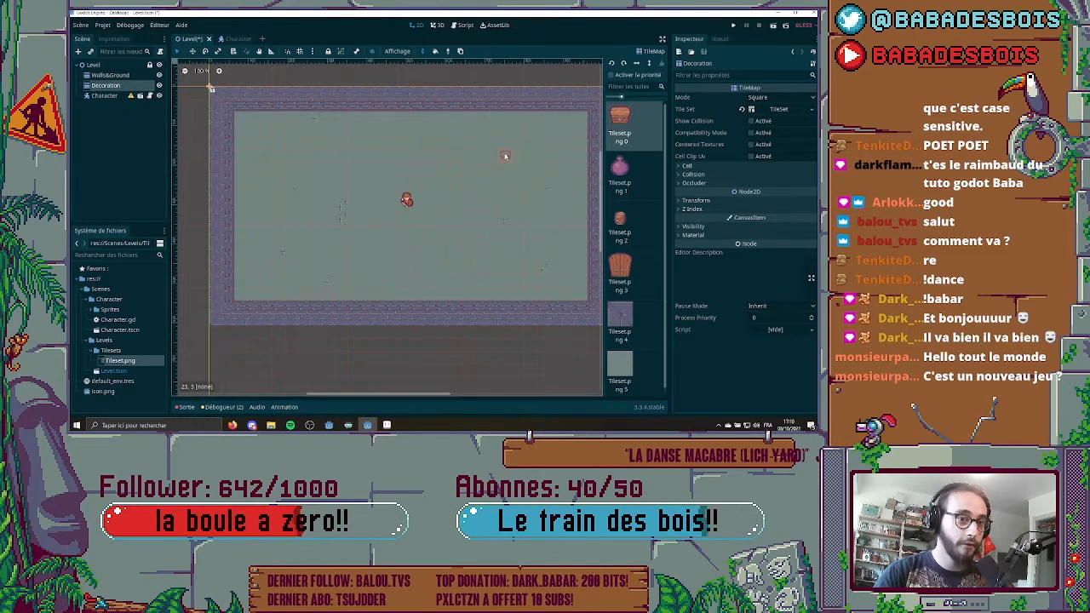
scroll(281, 128, "up", 10)
left_click(632, 271)
middle_click_drag(527, 281, 224, 236)
middle_click_drag(409, 180, 345, 390)
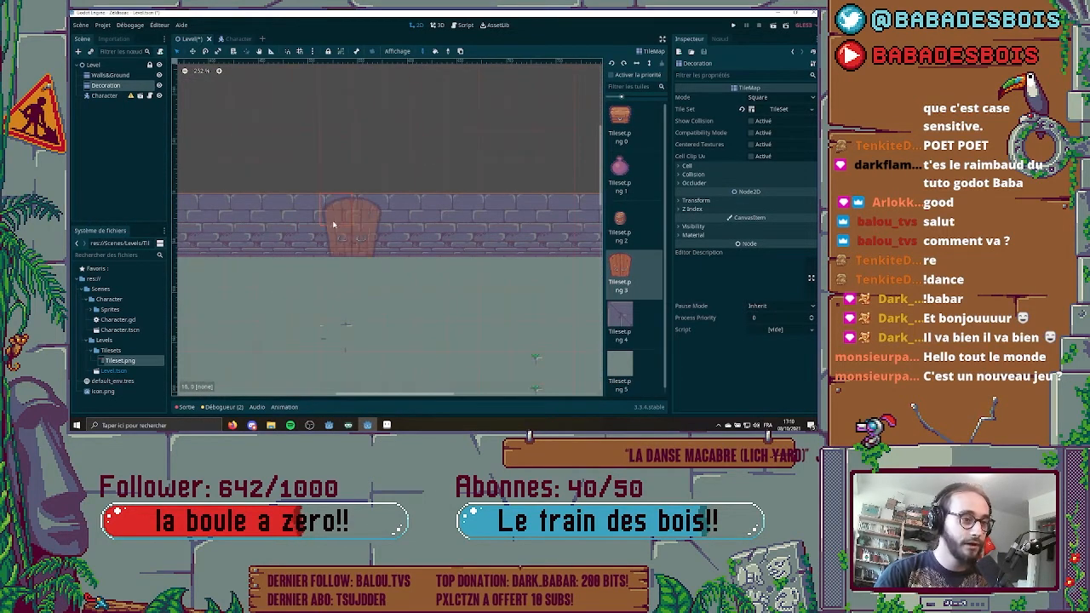
left_click(334, 224)
scroll(404, 244, "down", 9)
middle_click_drag(434, 248, 438, 197)
scroll(479, 260, "down", 2)
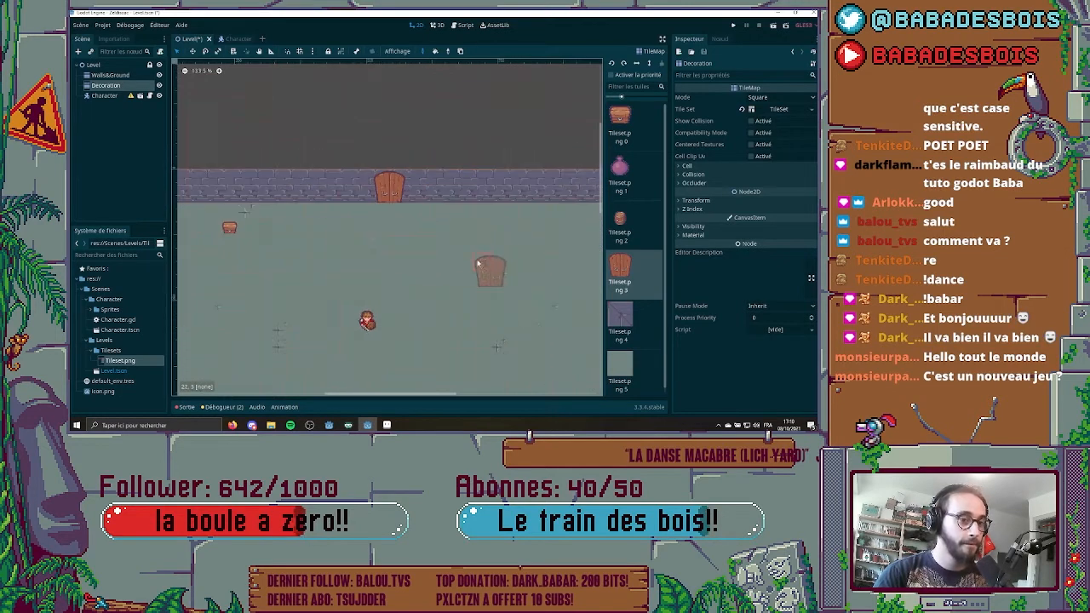
- Add three purple potion tiles and two brown pot tiles around the floor on the Decoration TileMap and save the Level scene
middle_click_drag(504, 230, 535, 218)
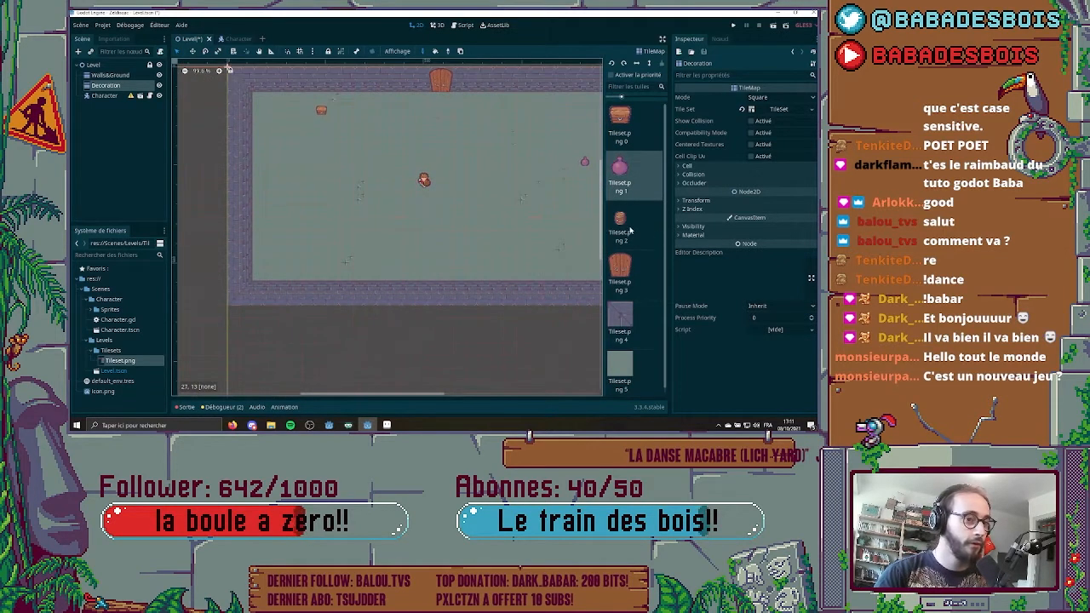
left_click(629, 229)
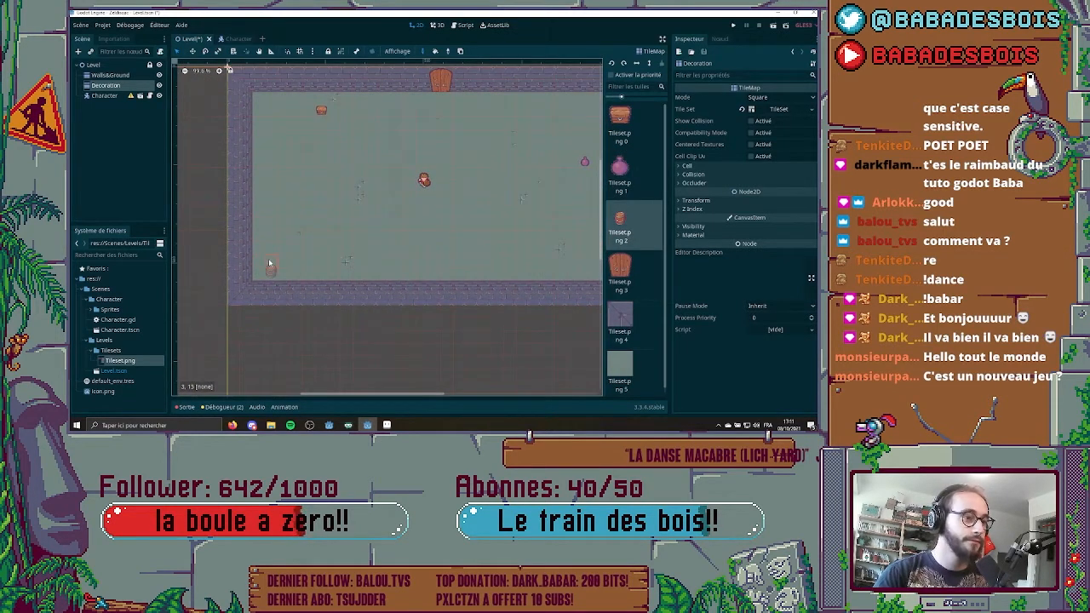
left_click(269, 266)
left_click(471, 218)
left_click(620, 170)
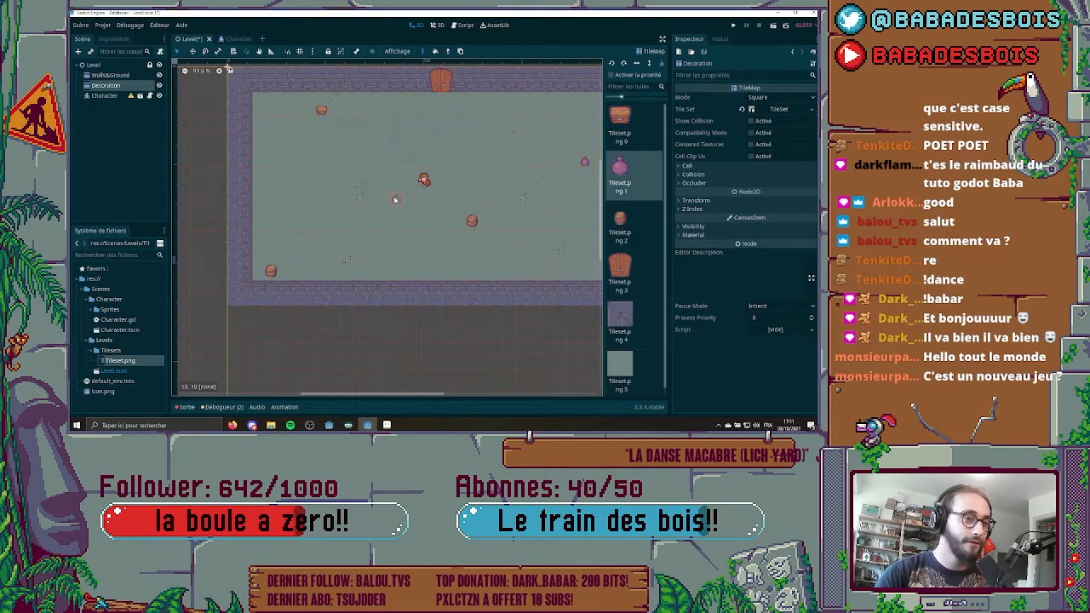
left_click(394, 198)
left_click(498, 149)
key("ctrl+s")
- Run the project and test moving the character left and right across the decorated room
middle_click_drag(534, 248, 505, 267)
scroll(475, 279, "down", 3)
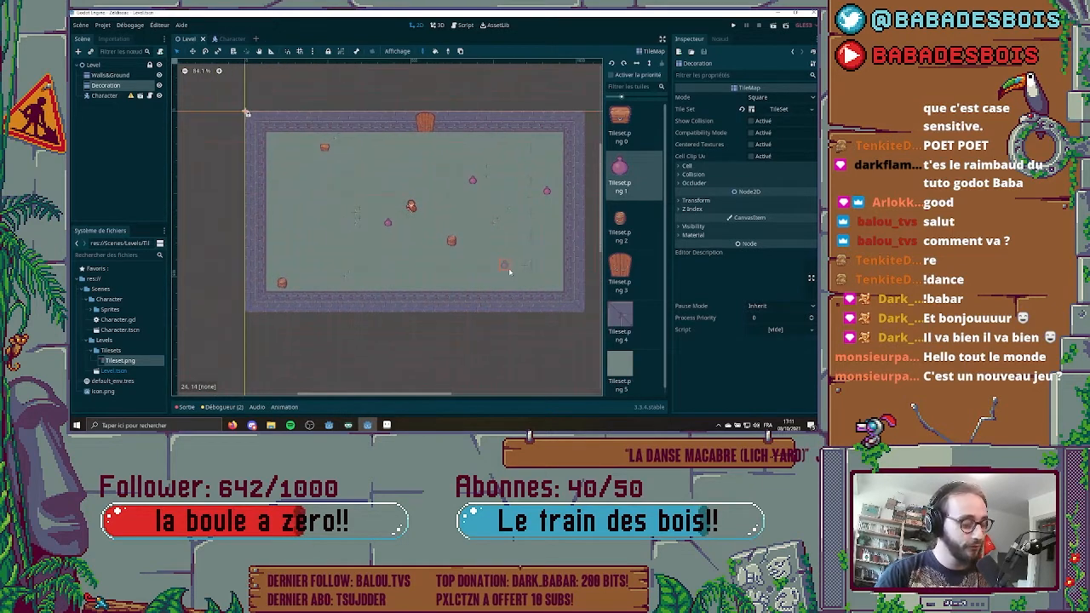
key("F5")
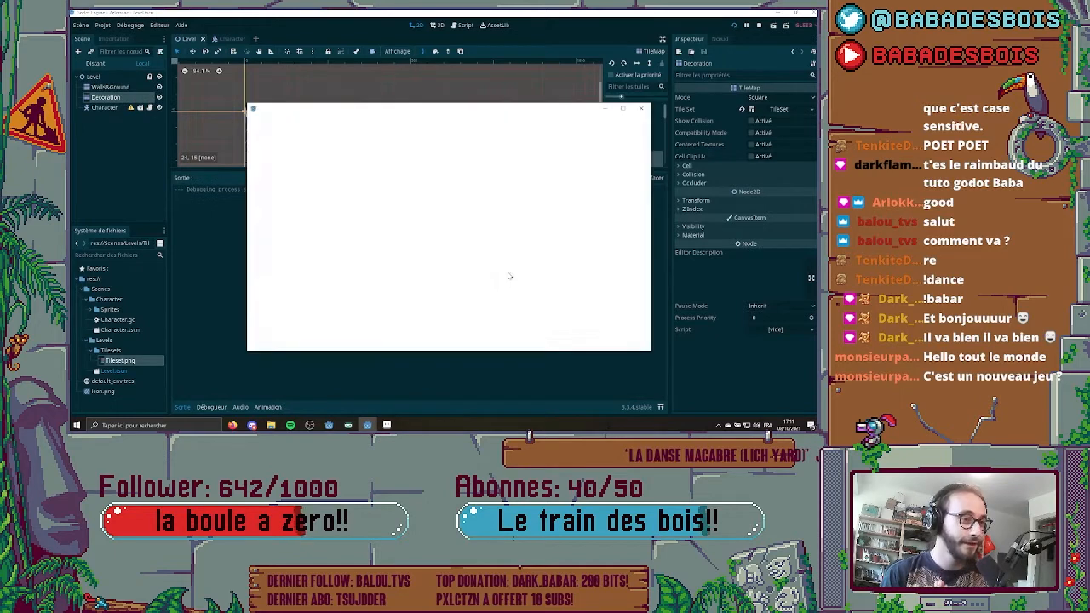
key("Right")
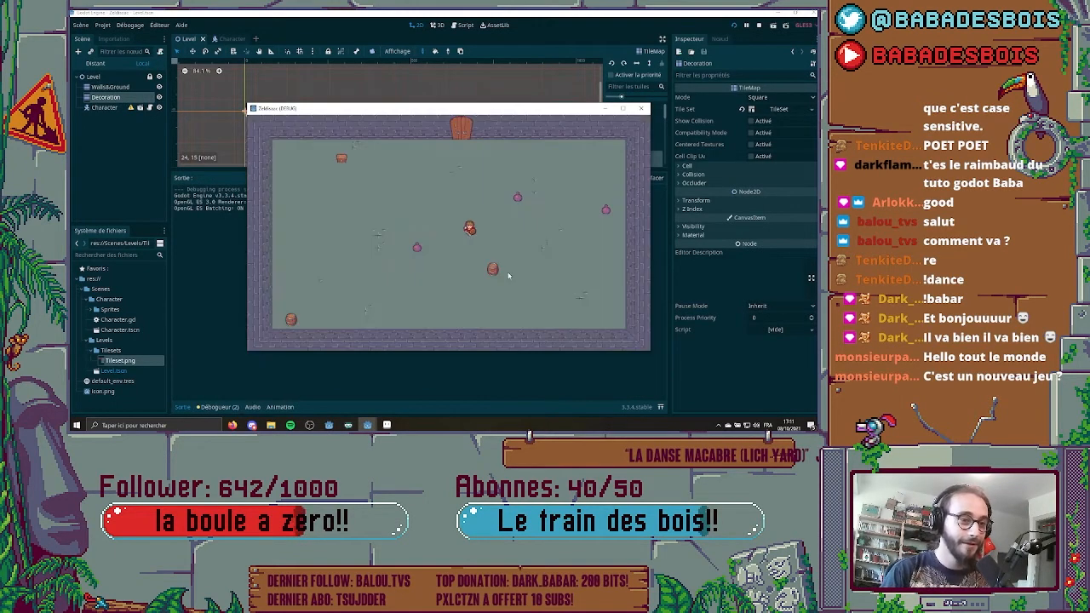
key("Left")
key("Right")
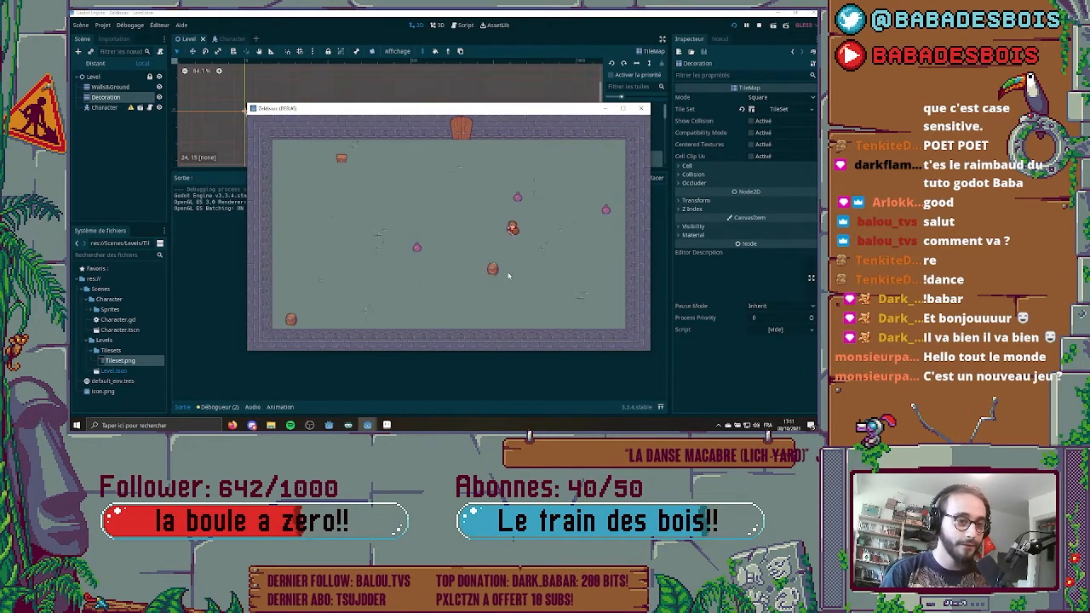
- Test the running game by moving the character in all directions over the purple potion near the room's centre
key("Up")
key("Left")
key("Right")
key("Left")
key("Up")
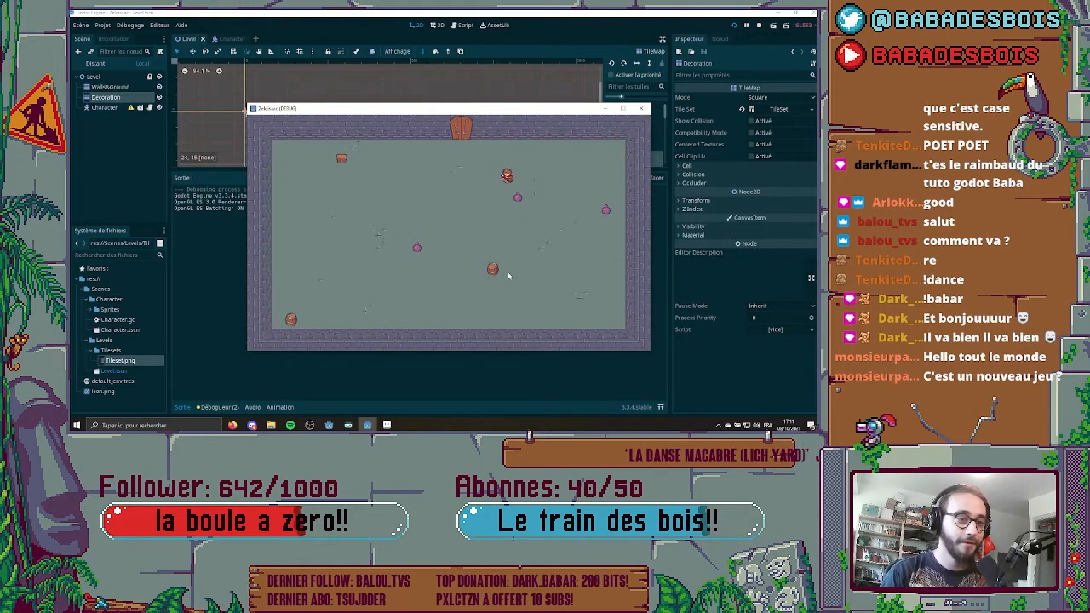
key("Right")
key("Down")
key("Up")
key("Right")
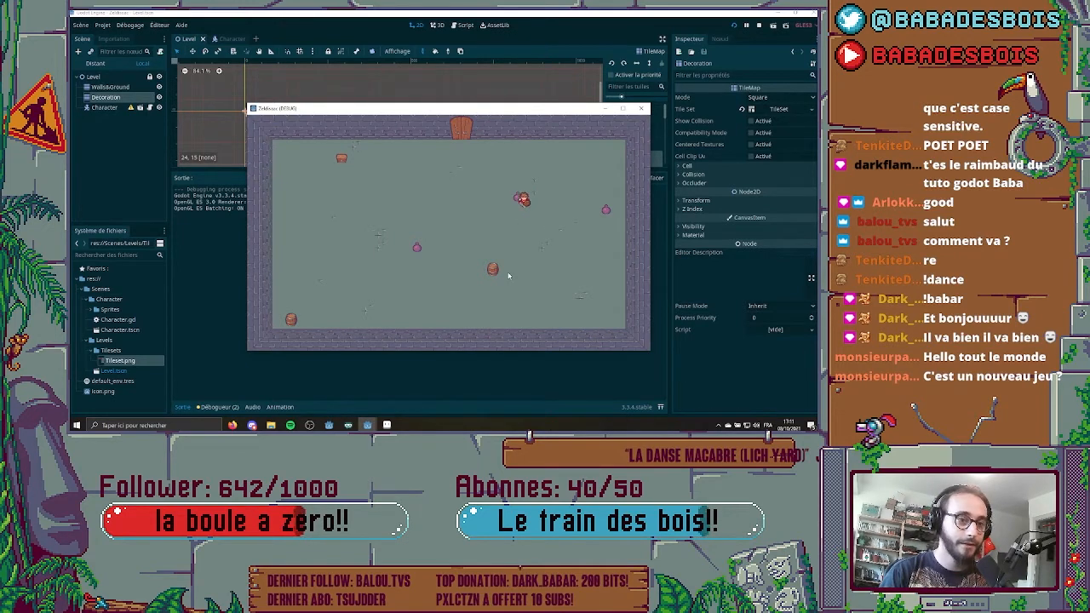
- Test moving the character up onto the top wall and across the wooden door, and end the test run
key("Up")
key("Down")
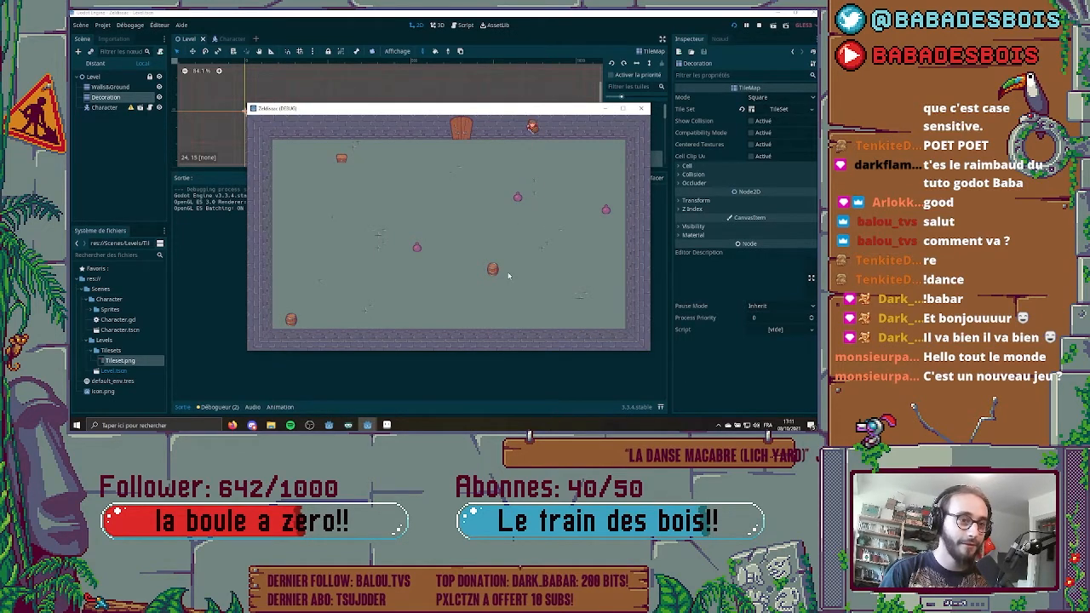
key("Left")
key("Up")
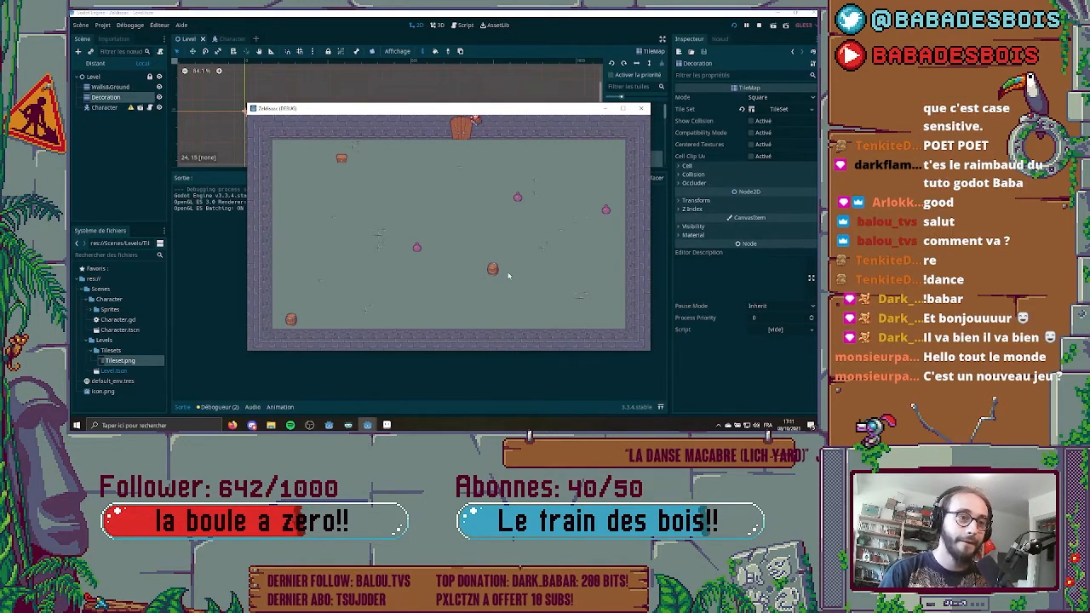
key("Left")
key("Down")
key("Right")
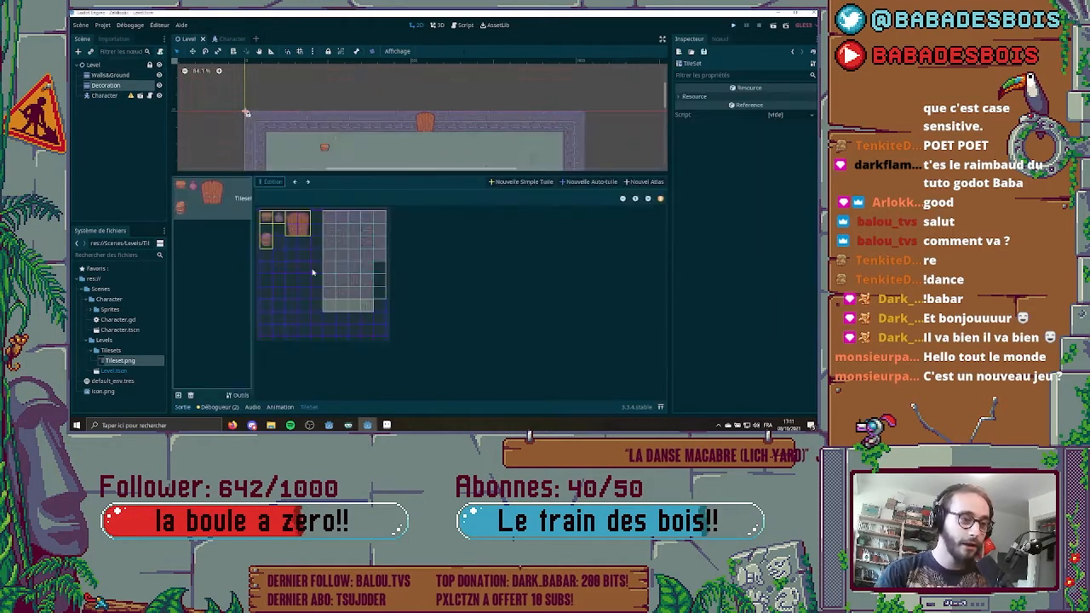
- In the Decoration TileSet, add full-tile rectangular collision shapes to the chest, purple potion and brown pot tiles
left_click(647, 199)
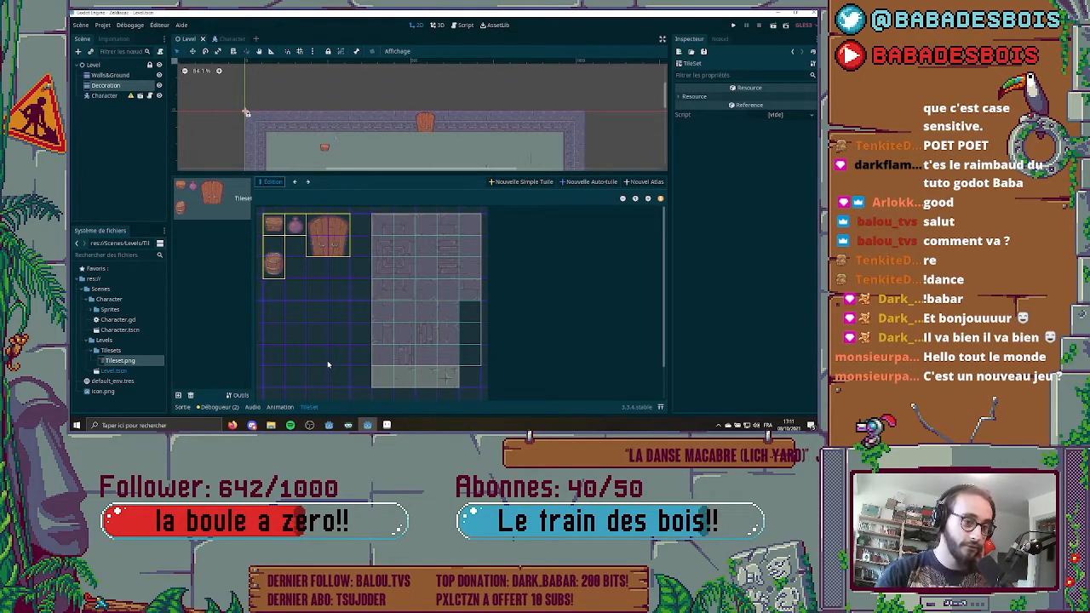
left_click(331, 249)
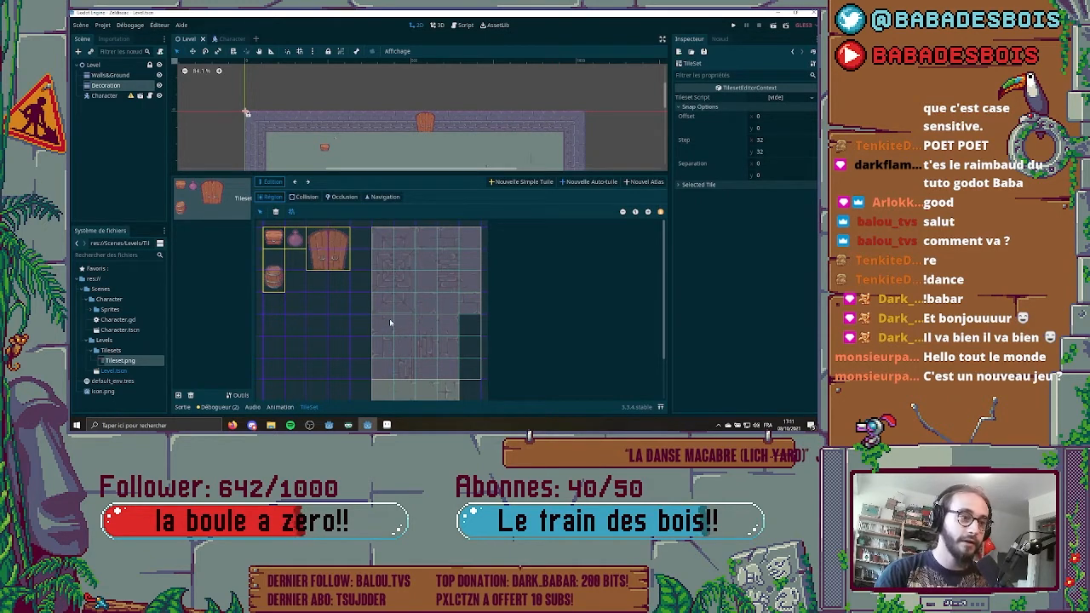
left_click(305, 197)
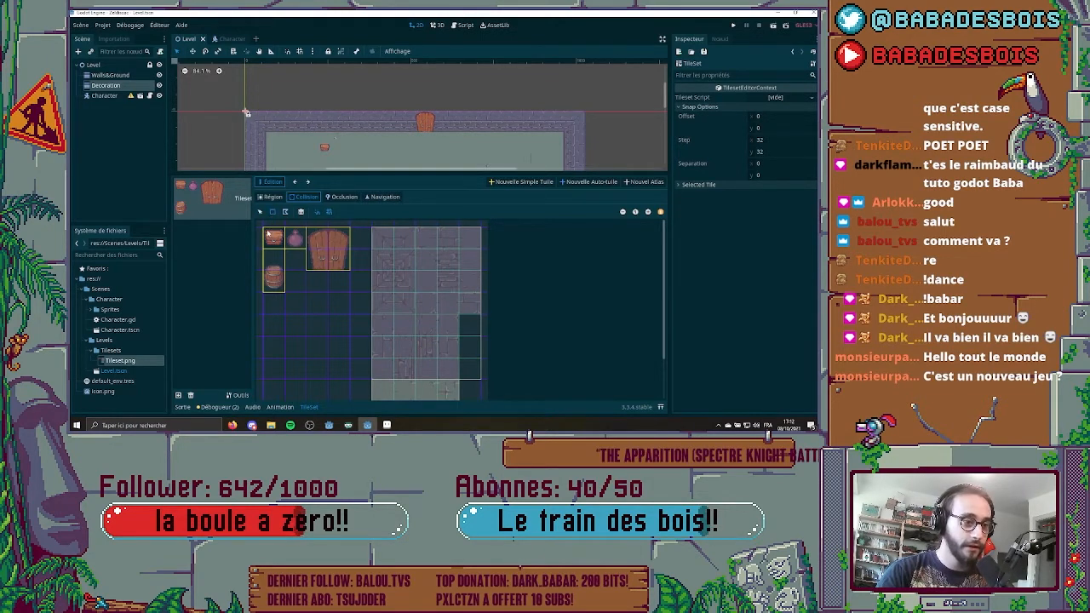
left_click(282, 246)
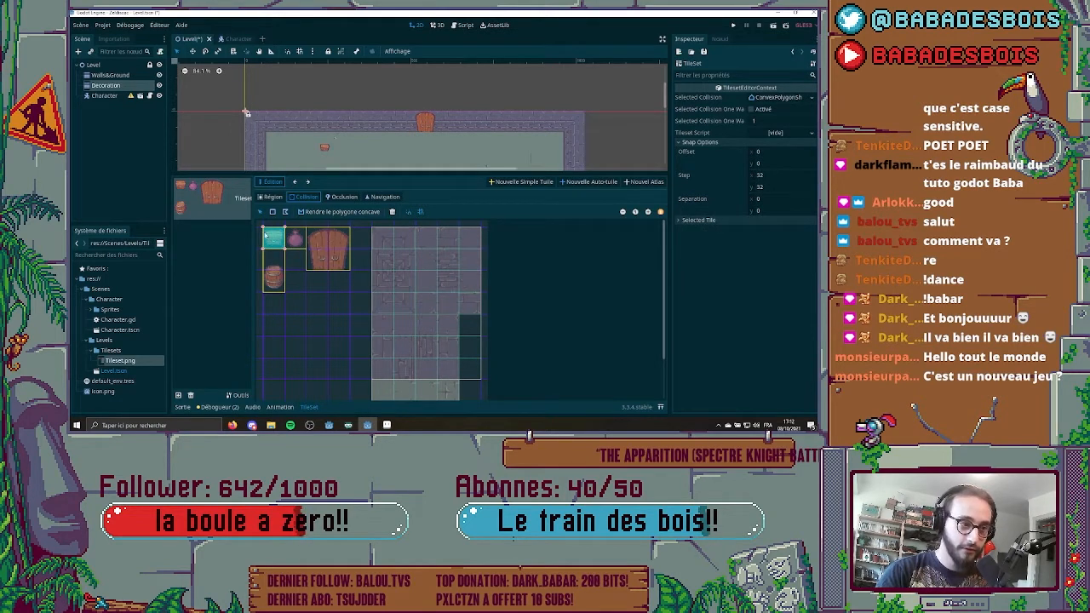
left_click(298, 243)
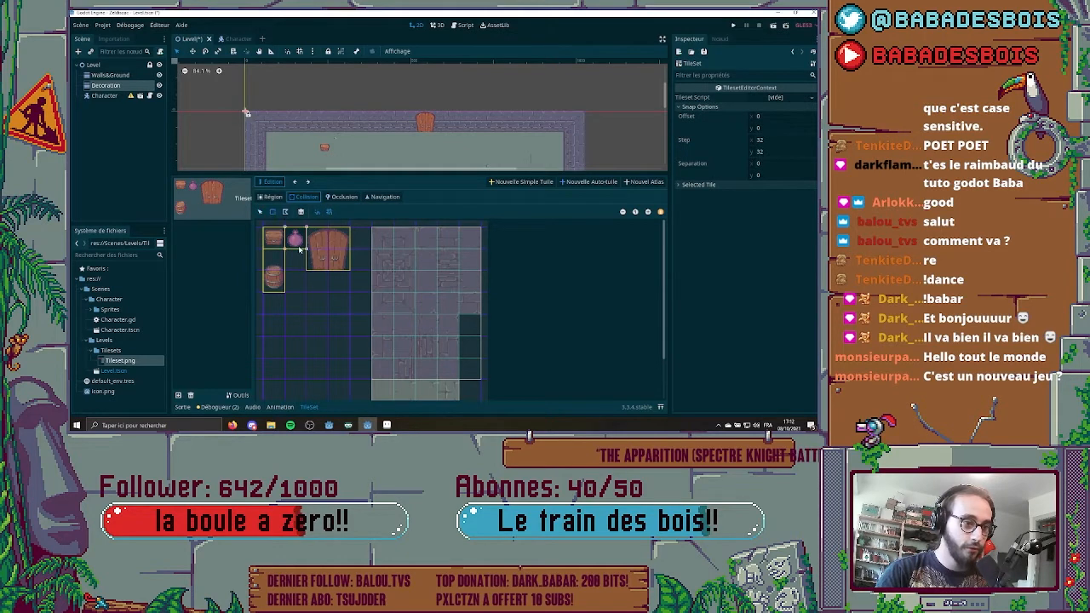
left_click(297, 241)
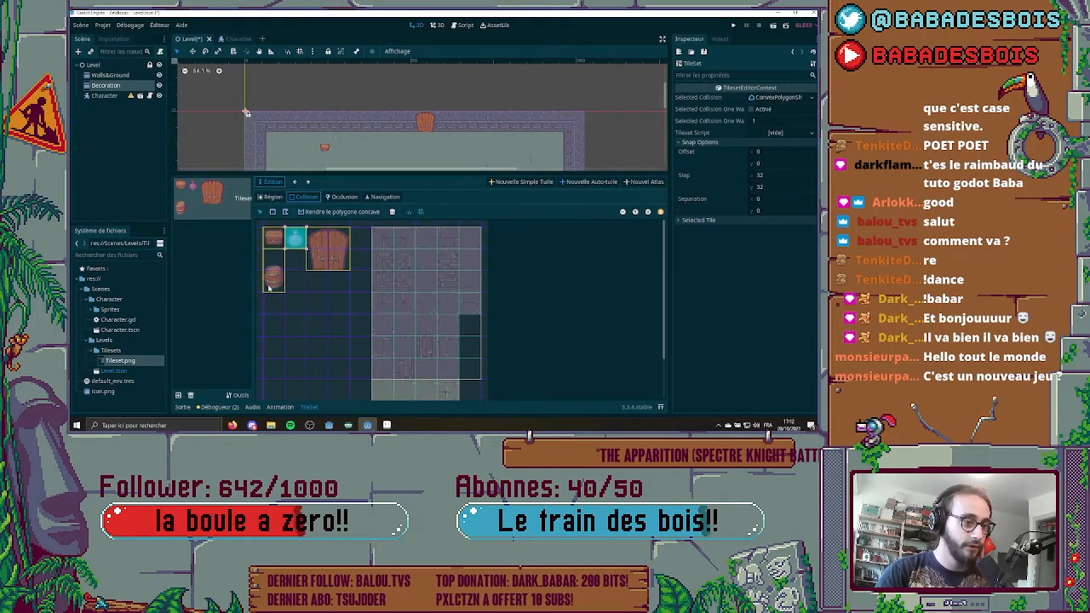
left_click(271, 289)
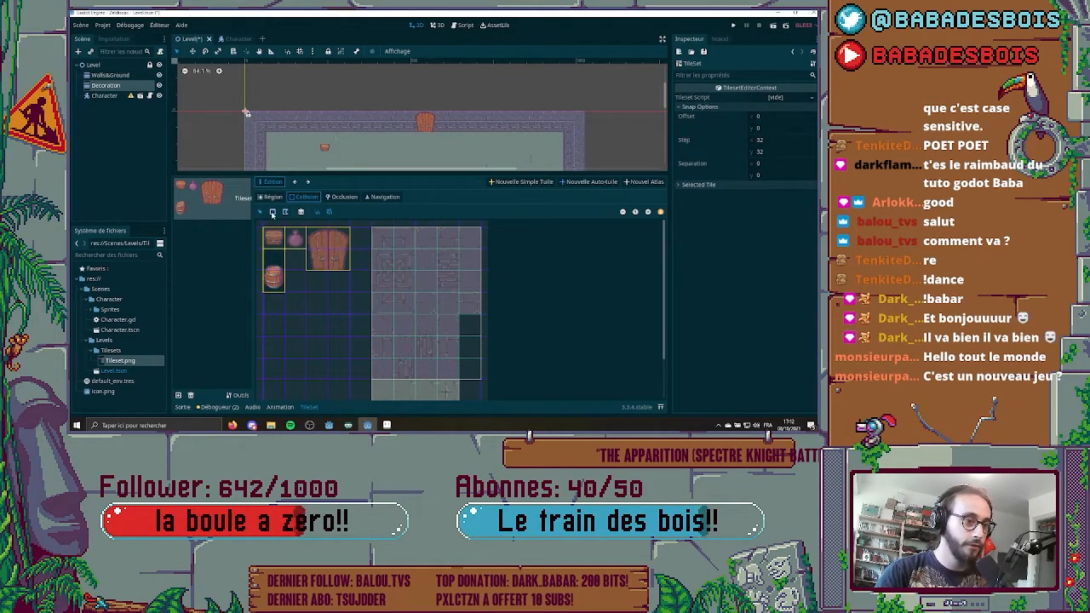
left_click_drag(273, 280, 282, 292)
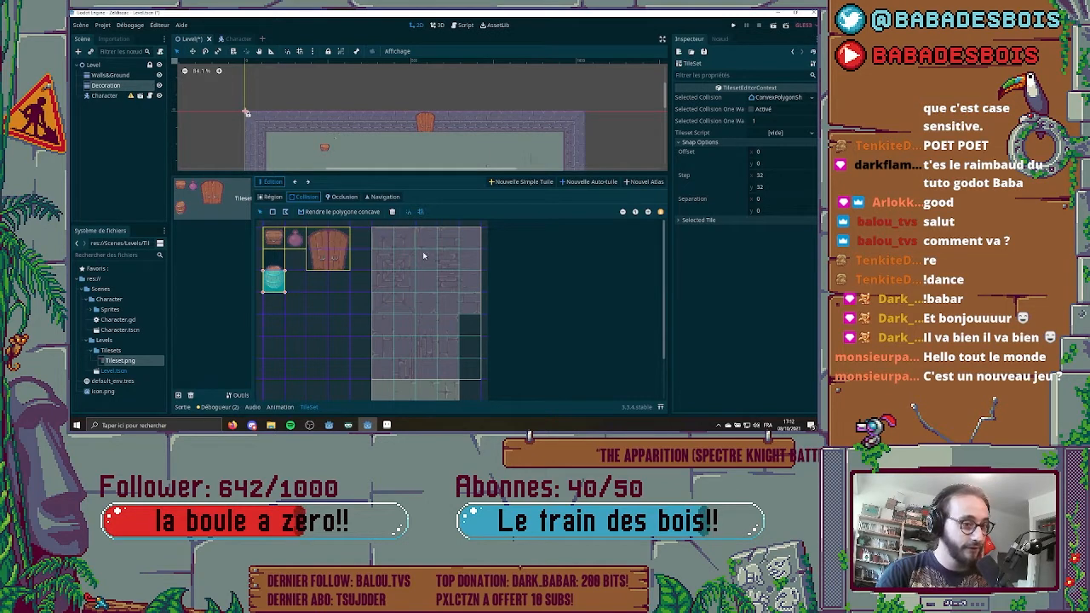
- Add rectangular collision shapes to the wall autotile's tiles and save the Level scene
left_click(380, 235)
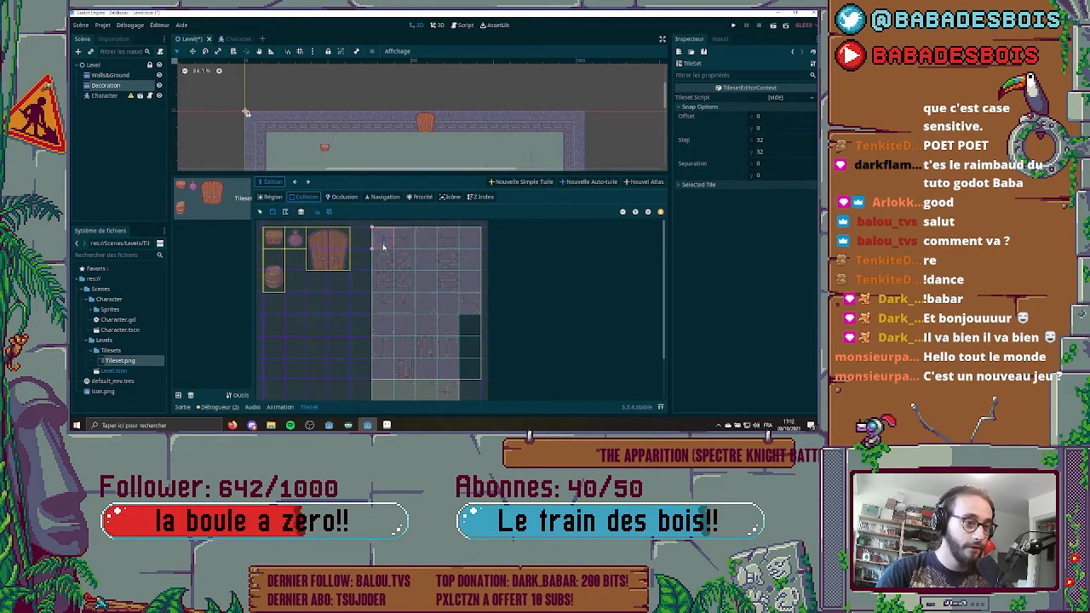
left_click(383, 247)
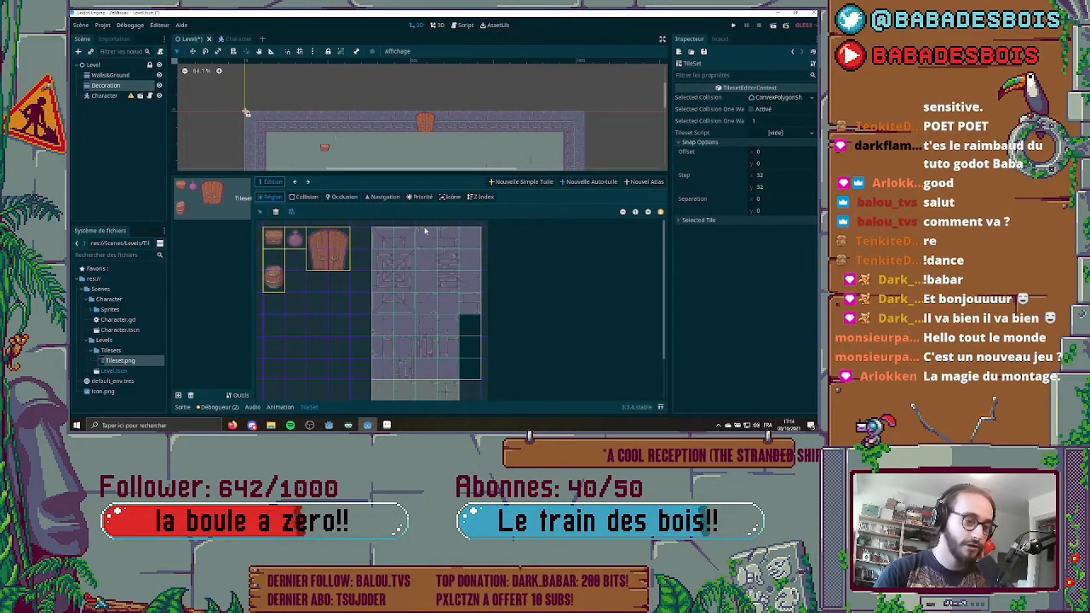
scroll(434, 338, "down", 1)
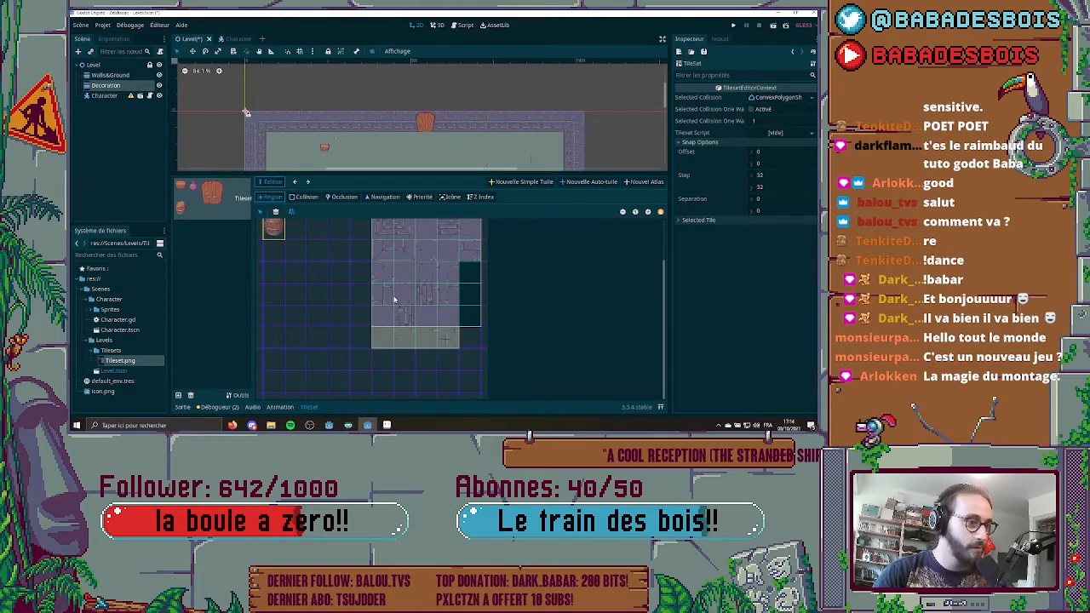
left_click(308, 407)
key("ctrl+s")
- Run the project, test moving the character against the potions and the central pot, and close the game window
scroll(428, 254, "up", 1)
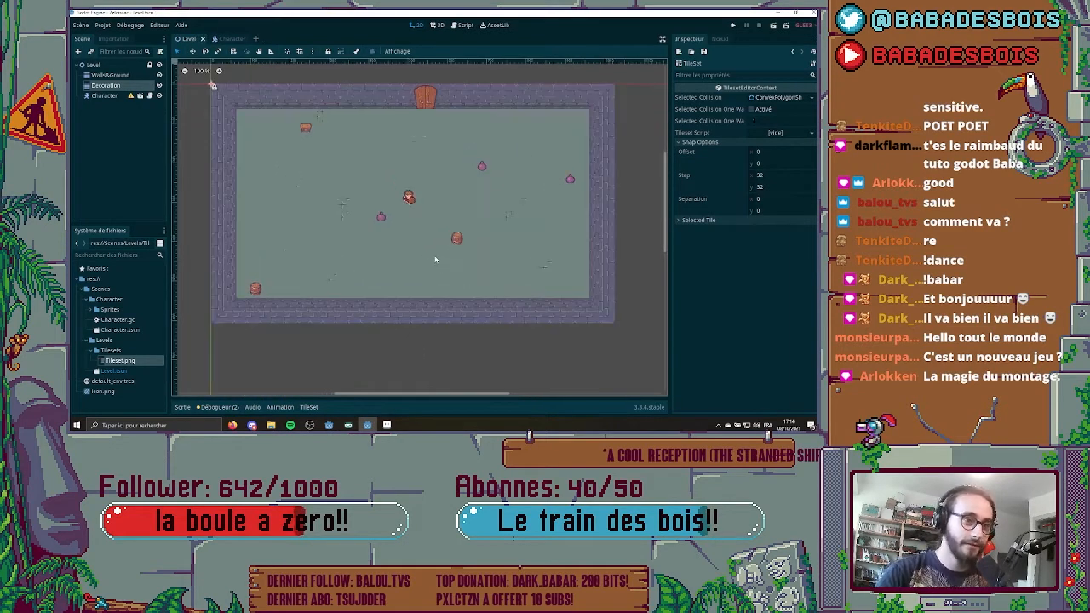
middle_click_drag(440, 268, 455, 280)
key("F5")
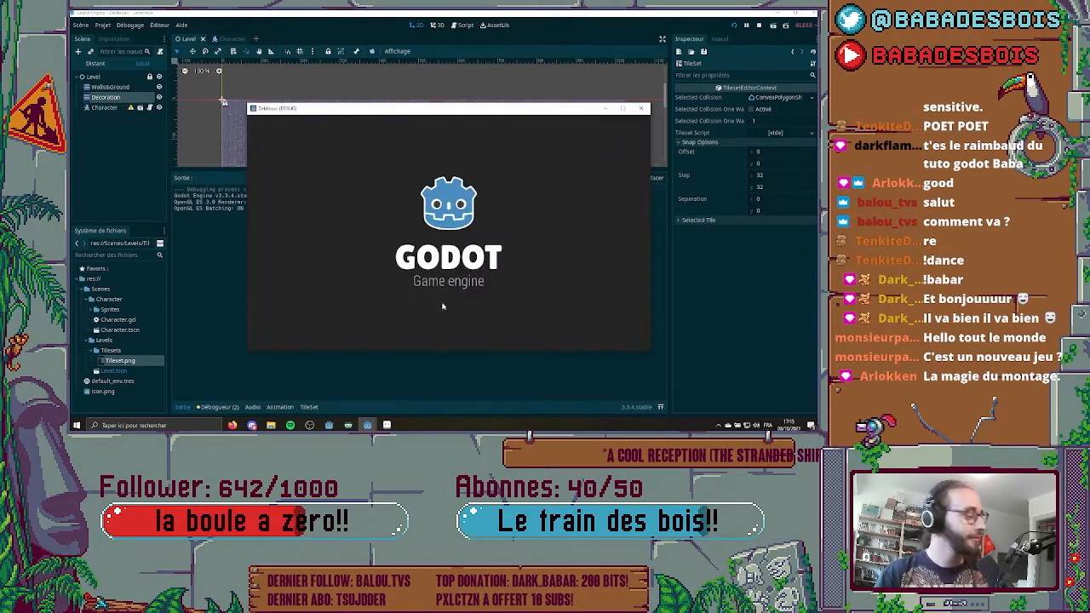
key("Left")
key("Down")
key("Up")
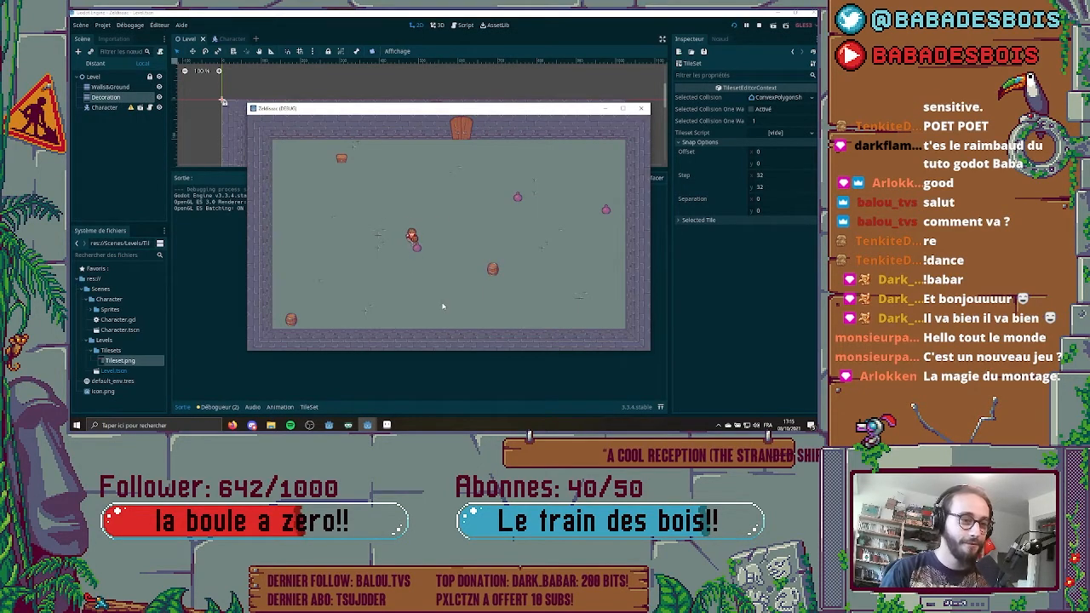
key("Down")
key("Right")
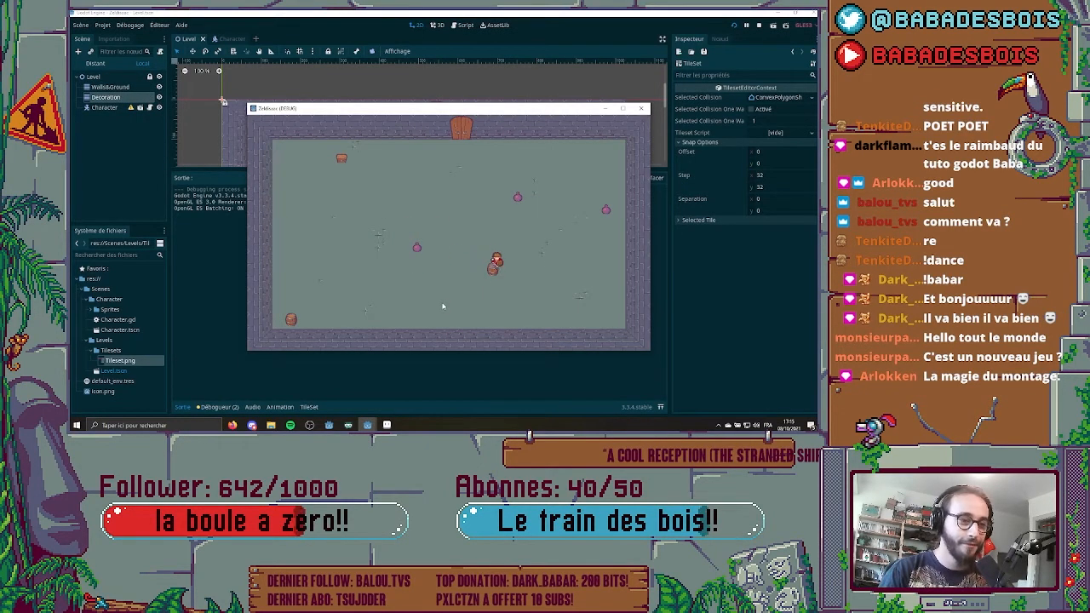
key("Down")
key("Up")
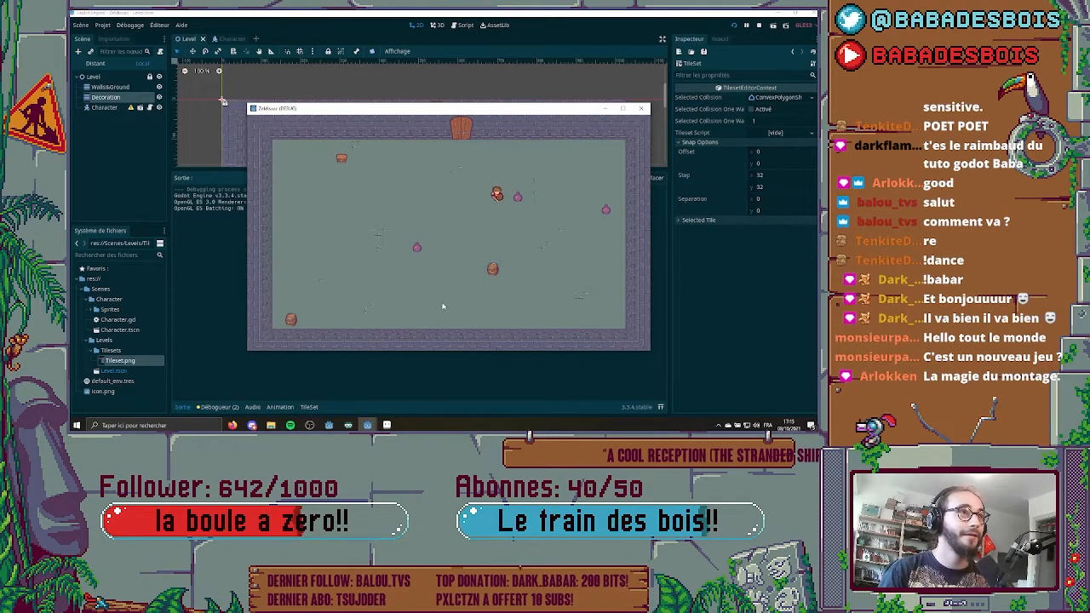
key("Left")
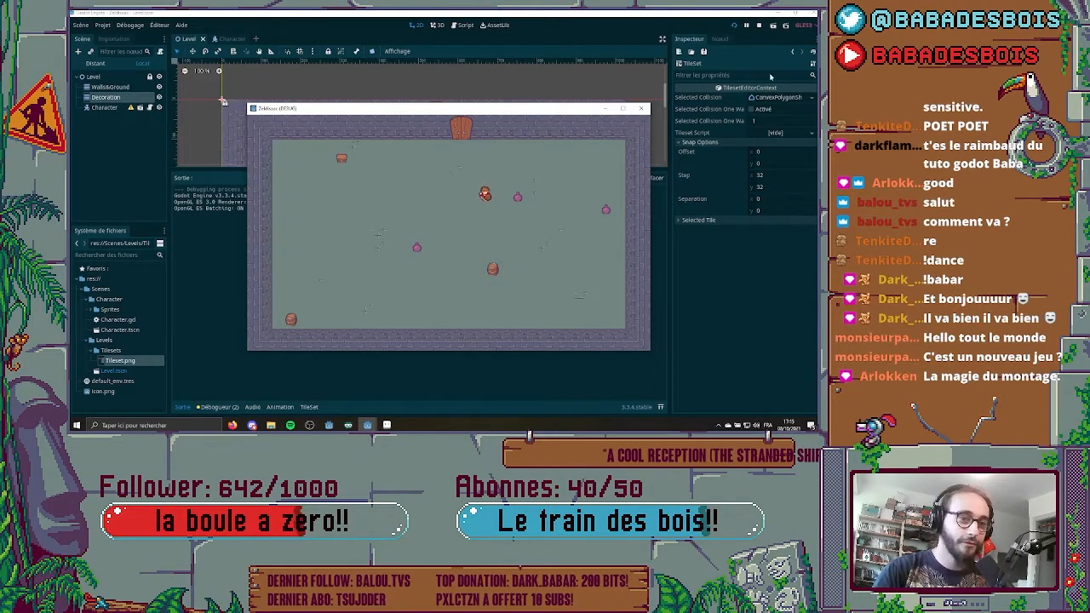
left_click(641, 108)
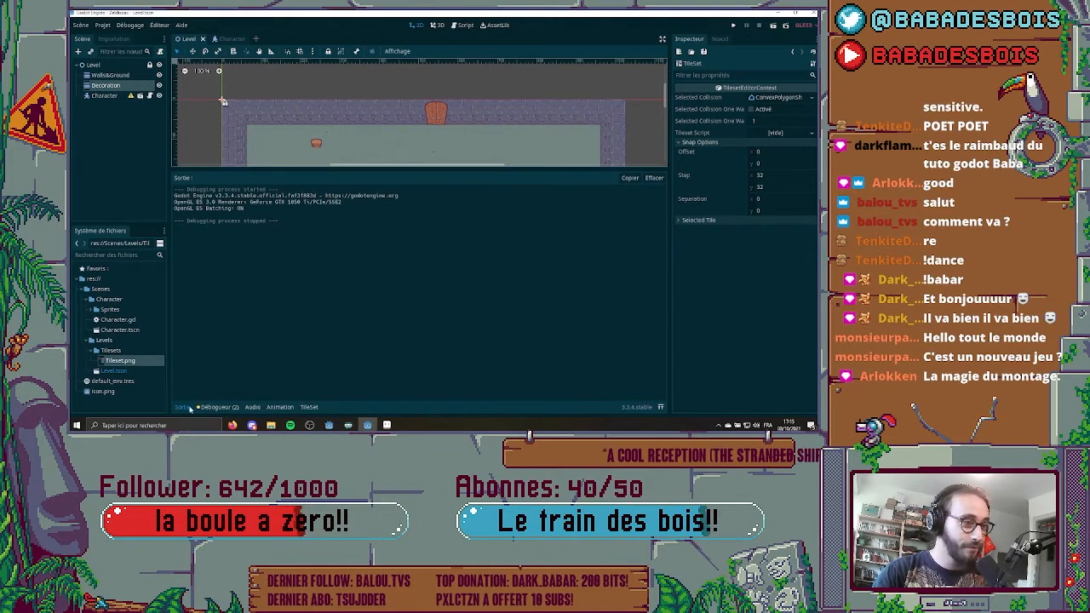
- In the Character scene, reset the root node's Position to 0, 0
left_click(182, 406)
scroll(426, 241, "up", 1)
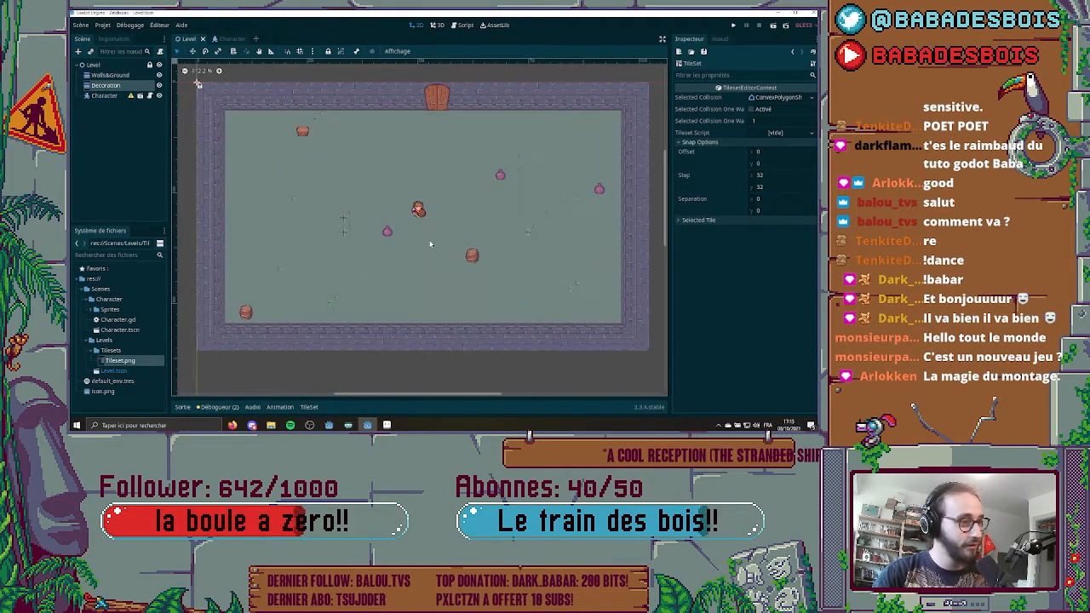
left_click(247, 39)
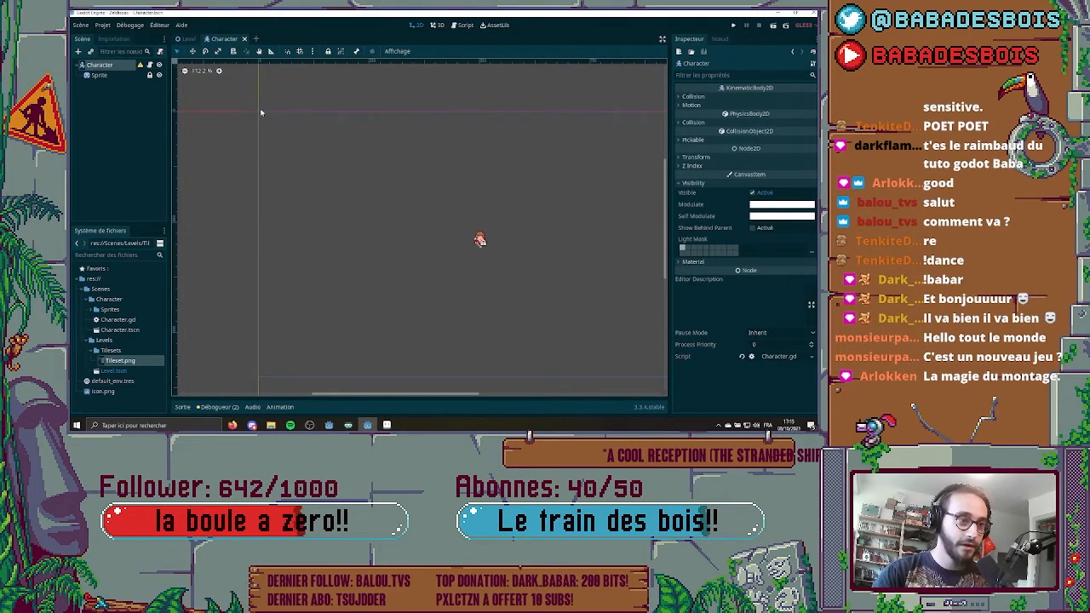
left_click(684, 182)
left_click(694, 157)
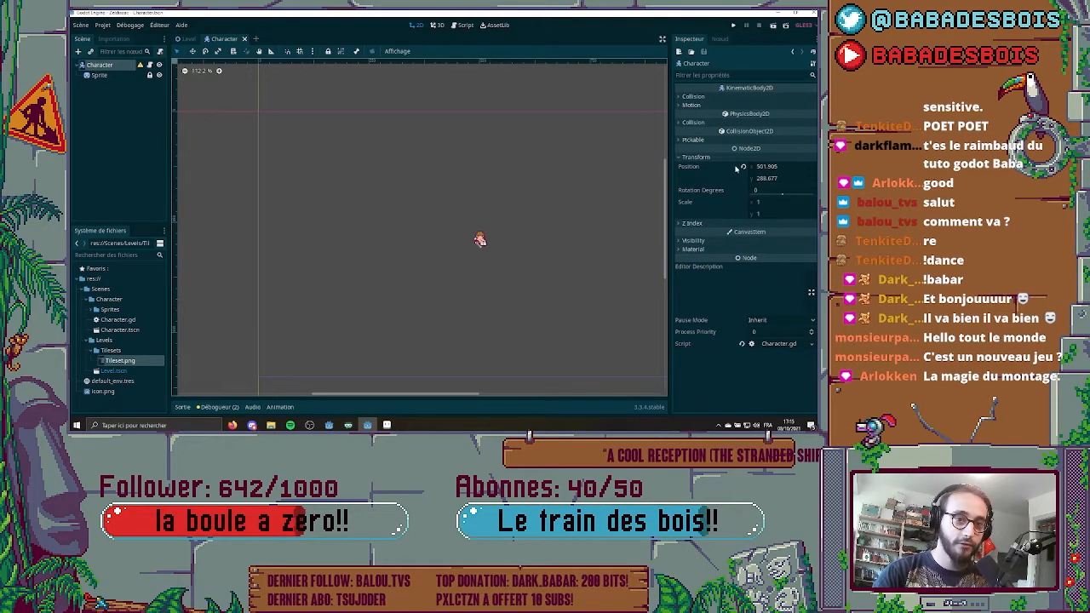
left_click(742, 167)
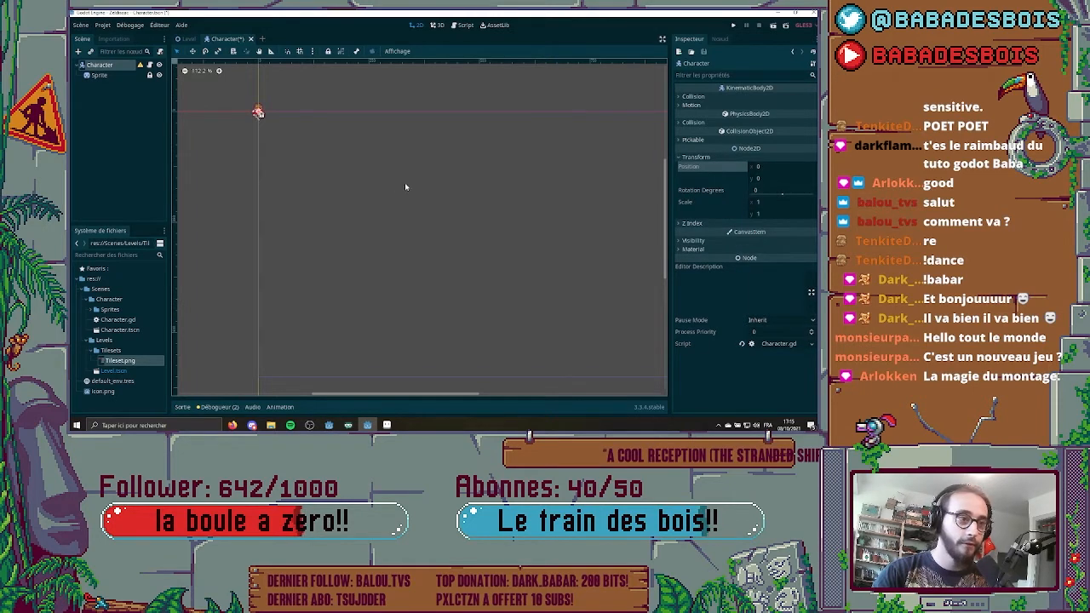
- In the Level scene, move the Character instance from the origin into the upper middle of the room and save
left_click(189, 39)
middle_click_drag(338, 131, 377, 126)
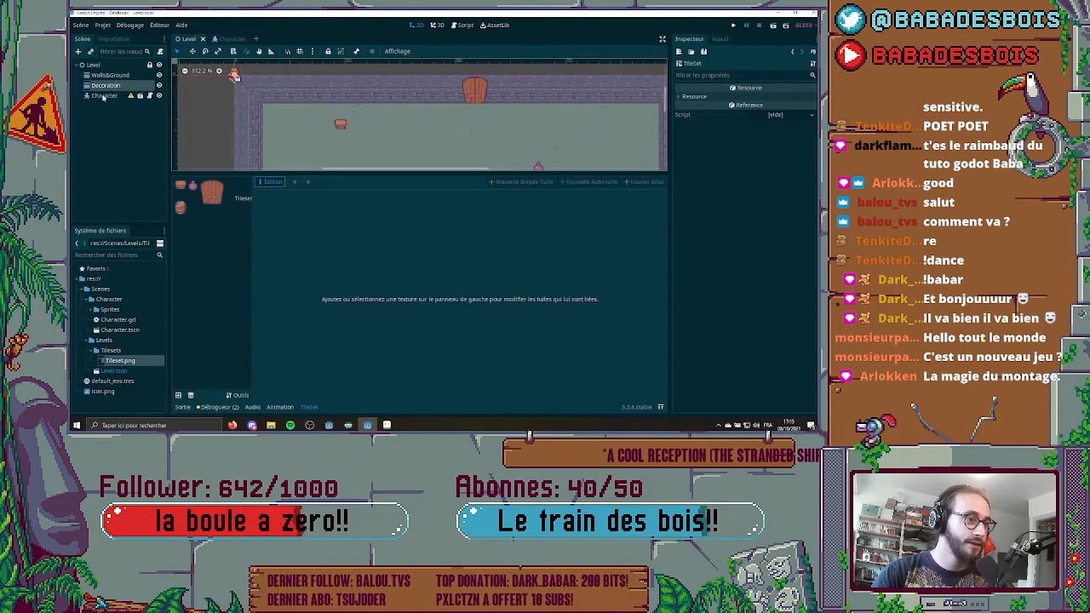
left_click(104, 95)
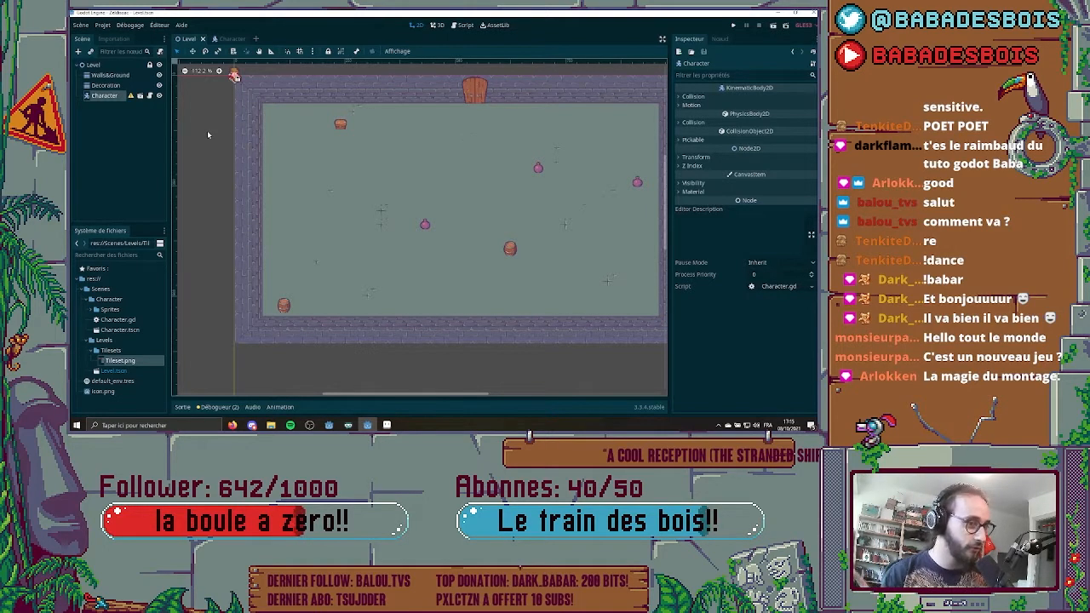
left_click_drag(234, 75, 427, 165)
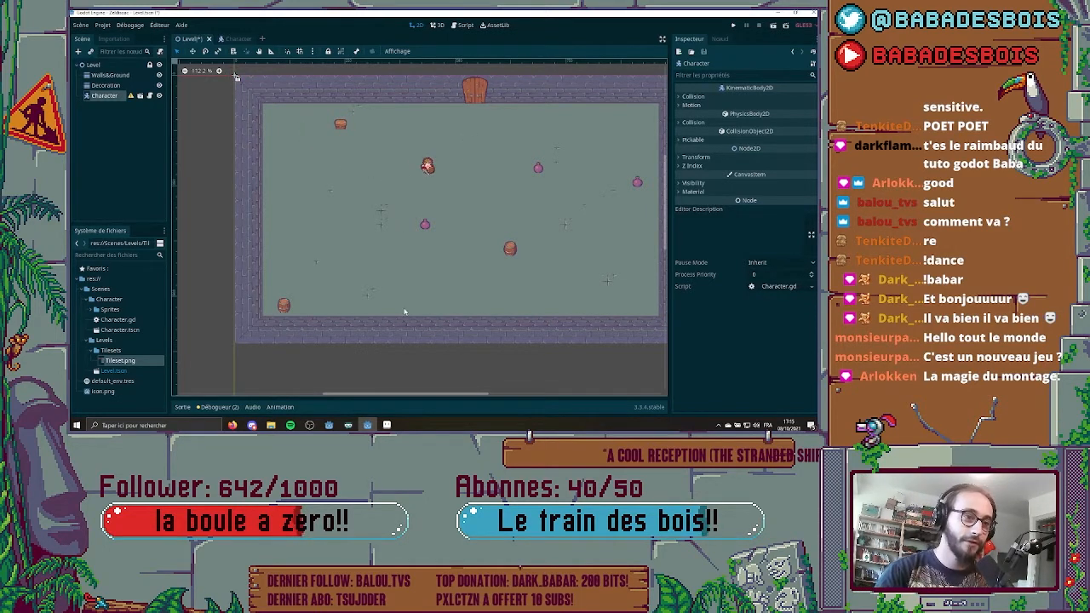
left_click(435, 258)
key("ctrl+s")
- In the Character scene, add a CollisionShape2D child node to the Character root
left_click(238, 38)
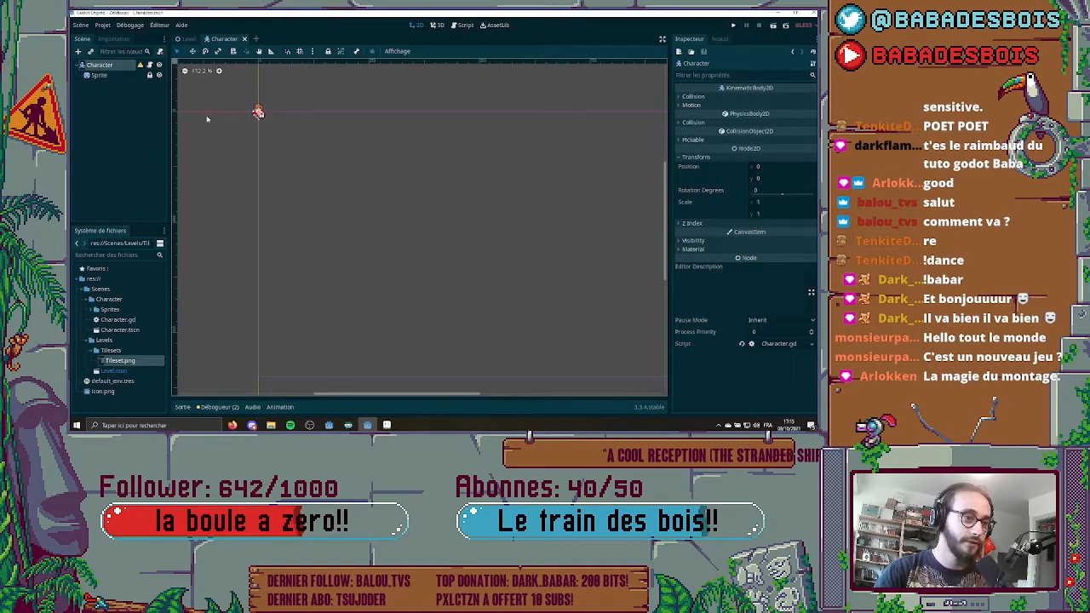
scroll(423, 245, "up", 2)
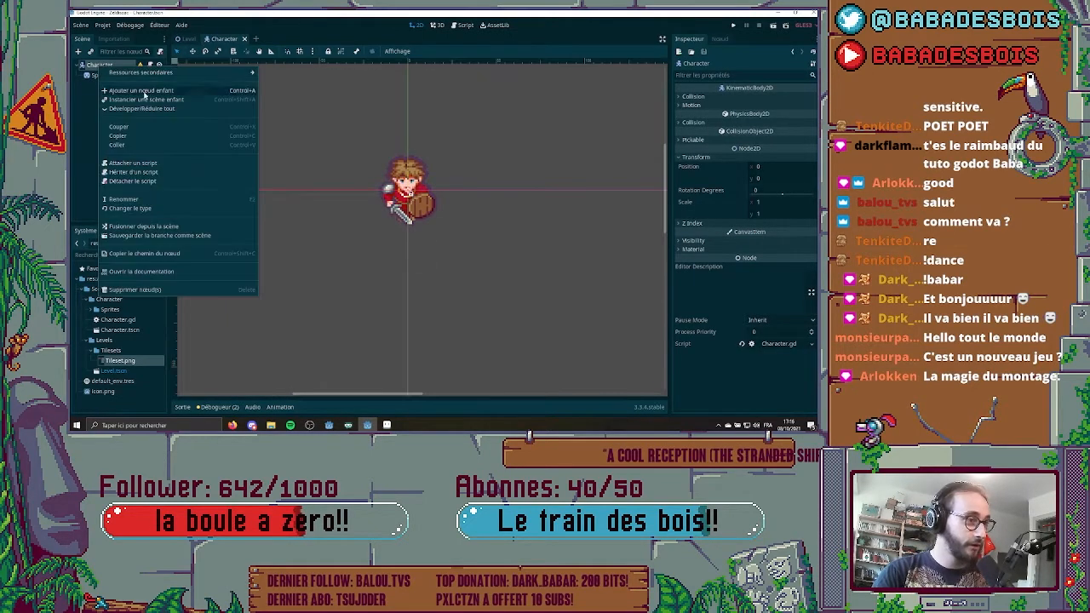
key("ctrl+shift+a")
left_click(498, 287)
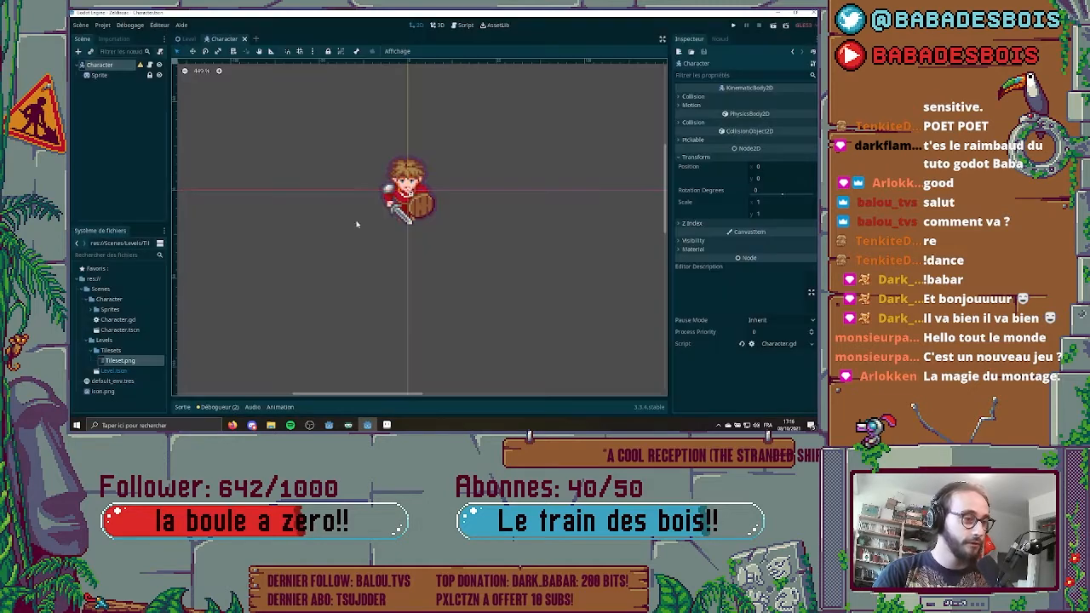
right_click(110, 64)
left_click(141, 89)
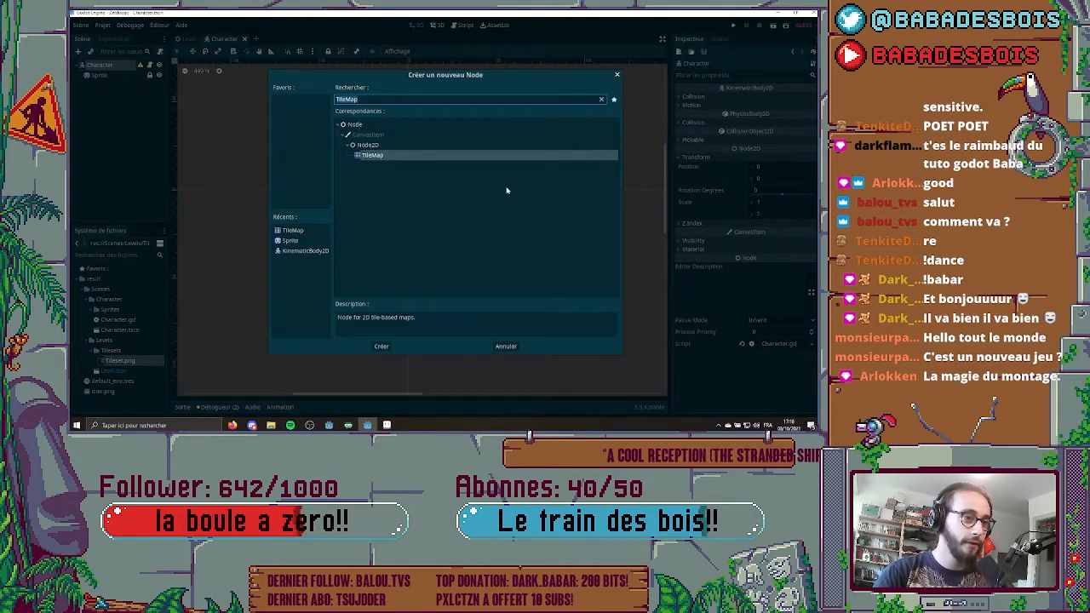
left_click(601, 101)
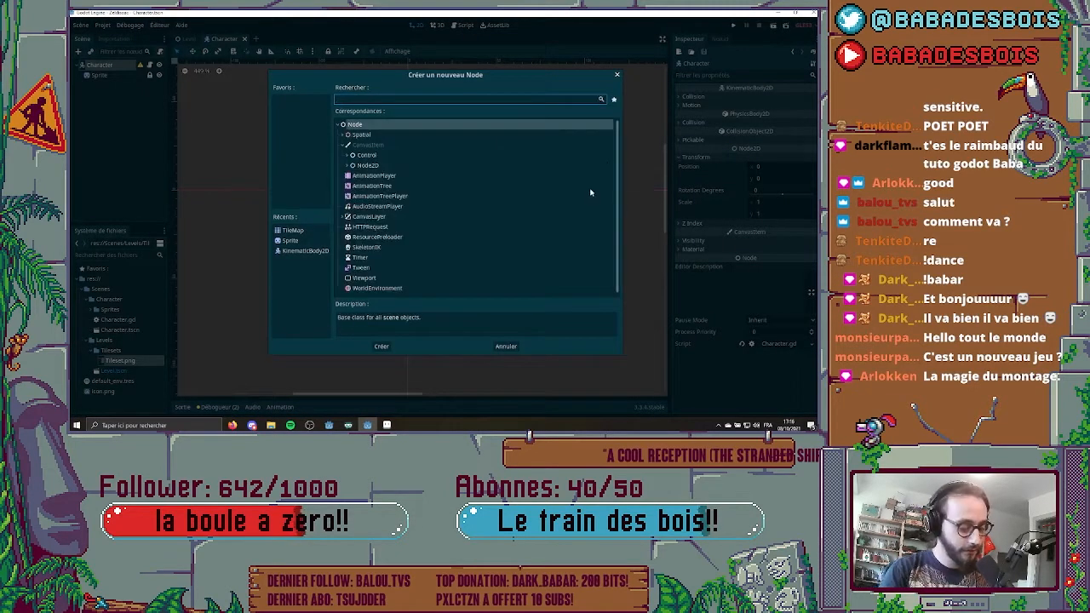
type("Coll")
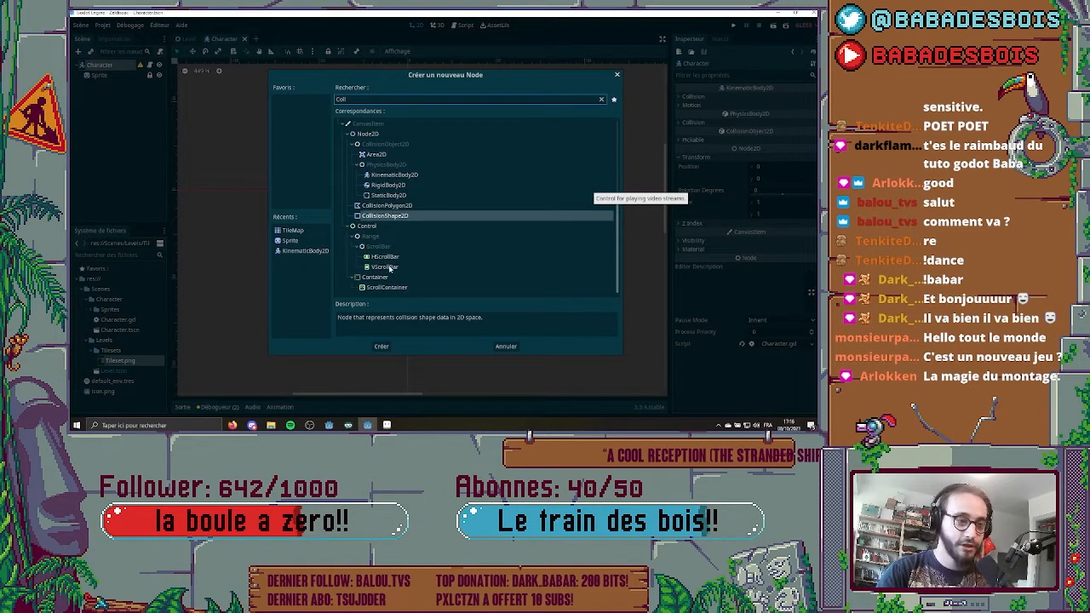
left_click(383, 346)
- Give the CollisionShape2D a new CircleShape2D, size the circle to cover the character's body, and save the scene
scroll(443, 175, "up", 3)
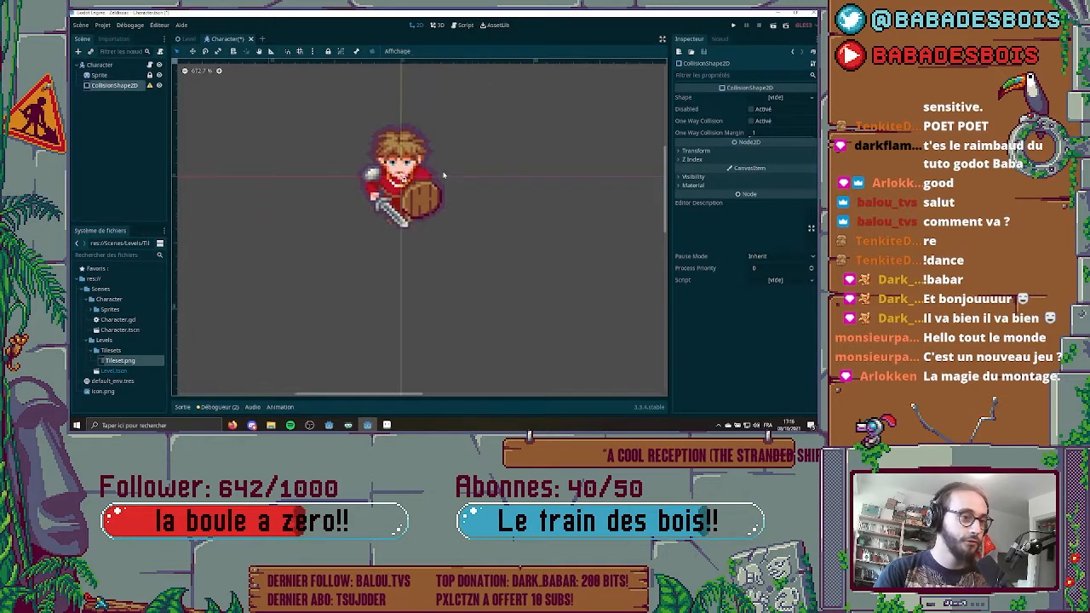
scroll(442, 176, "up", 2)
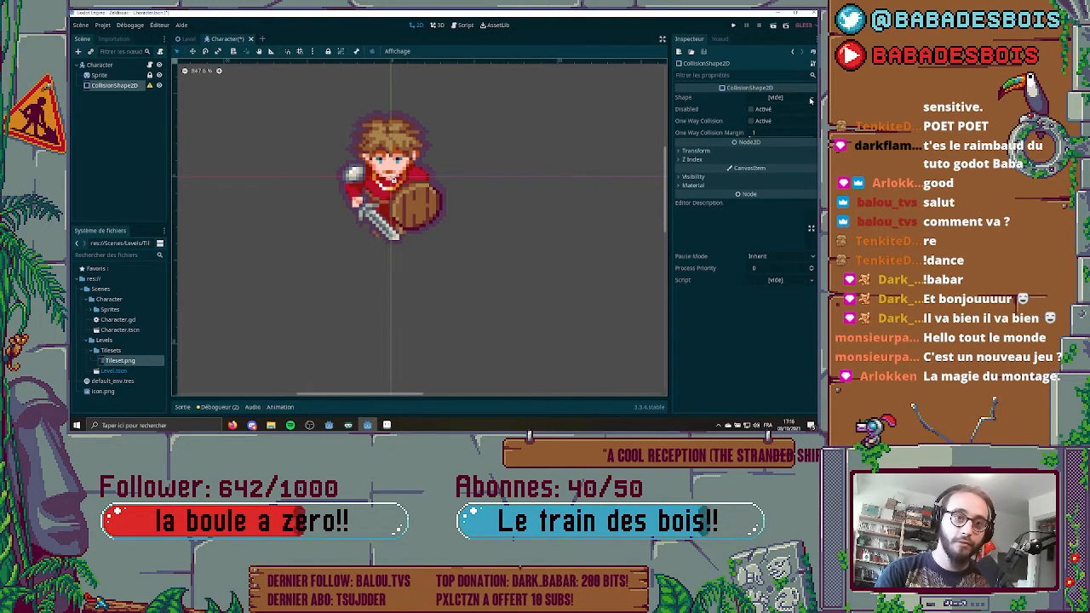
left_click(811, 99)
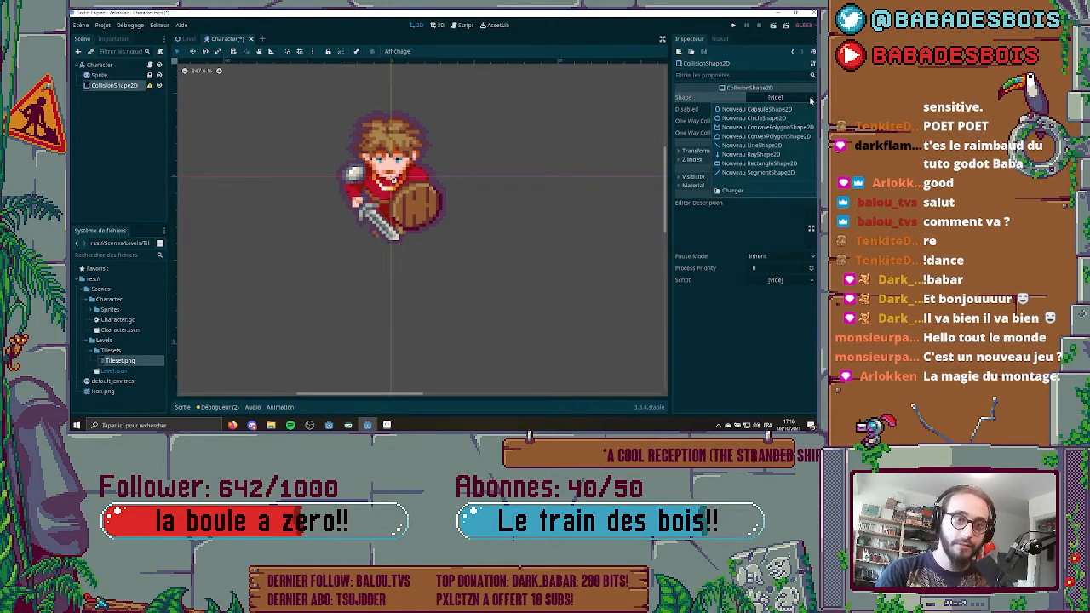
left_click(767, 119)
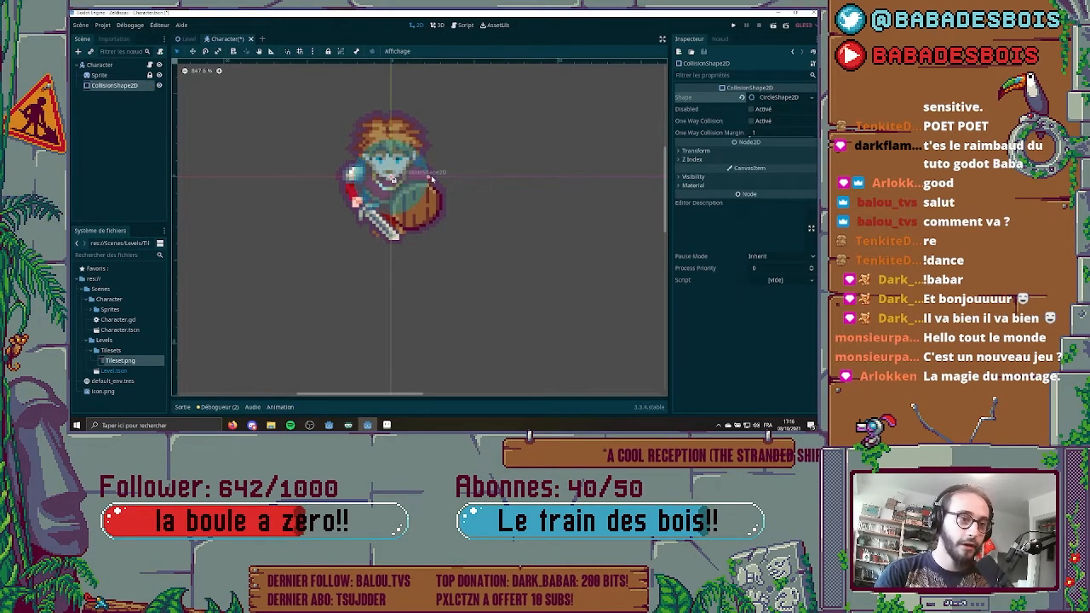
left_click_drag(441, 179, 436, 179)
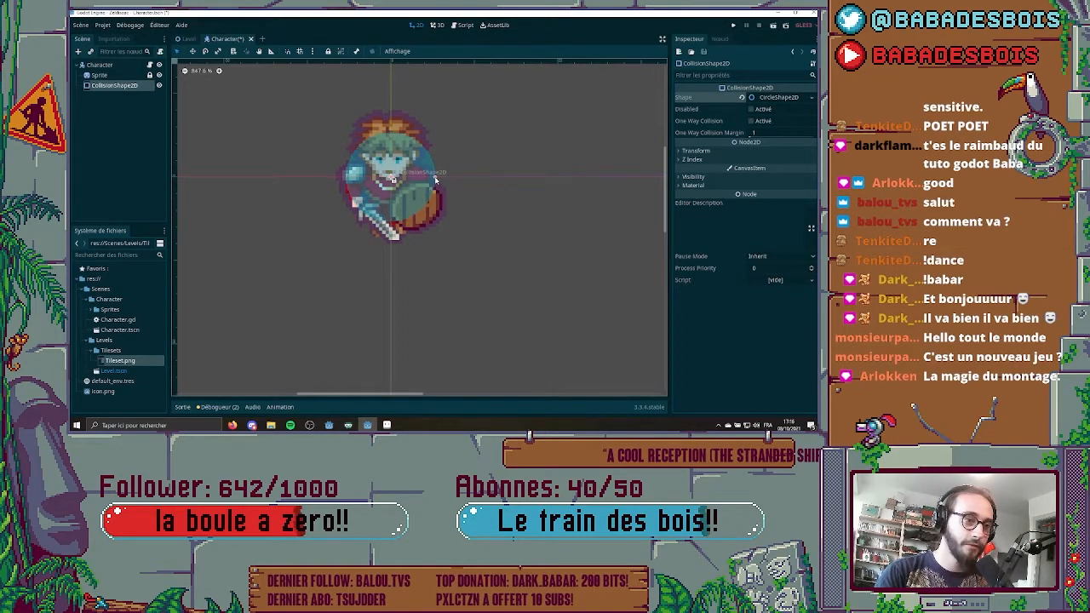
key("ctrl+s")
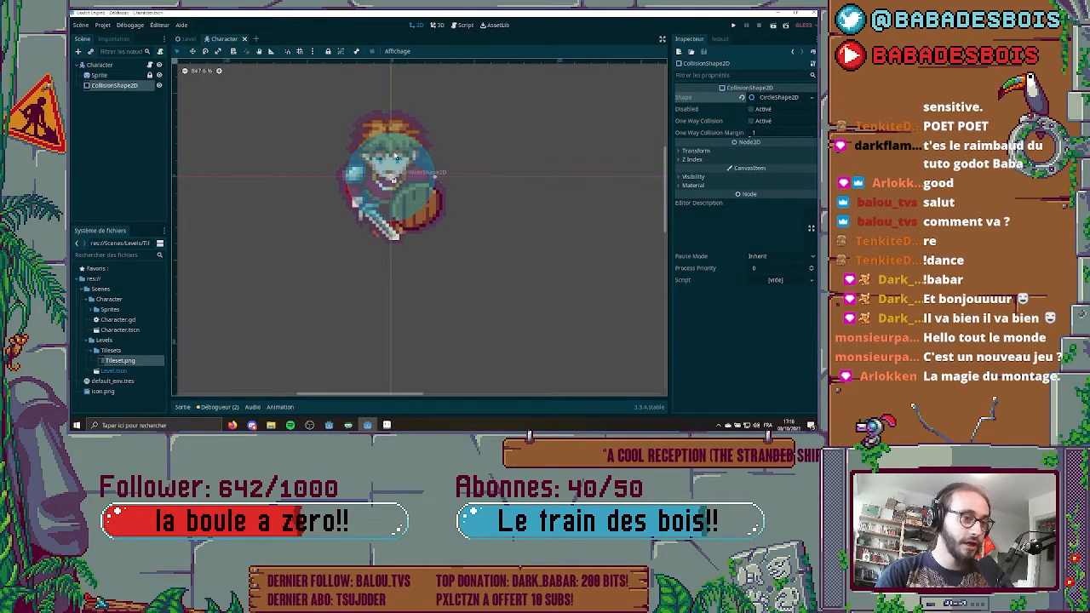
- Lock the CollisionShape2D and the Character root node in place, and save the Character scene
left_click(327, 52)
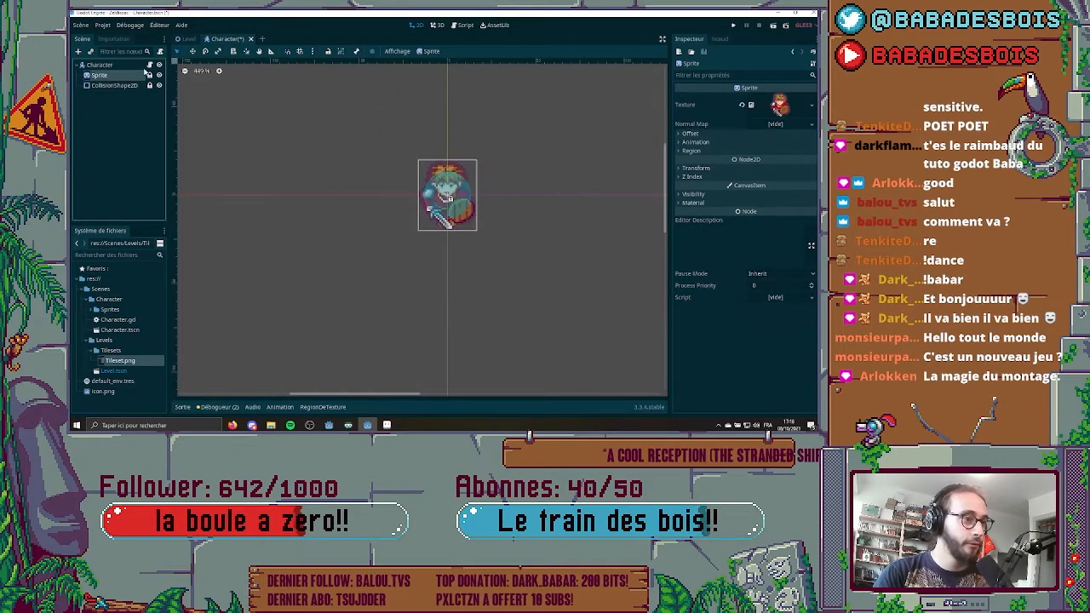
left_click(114, 65)
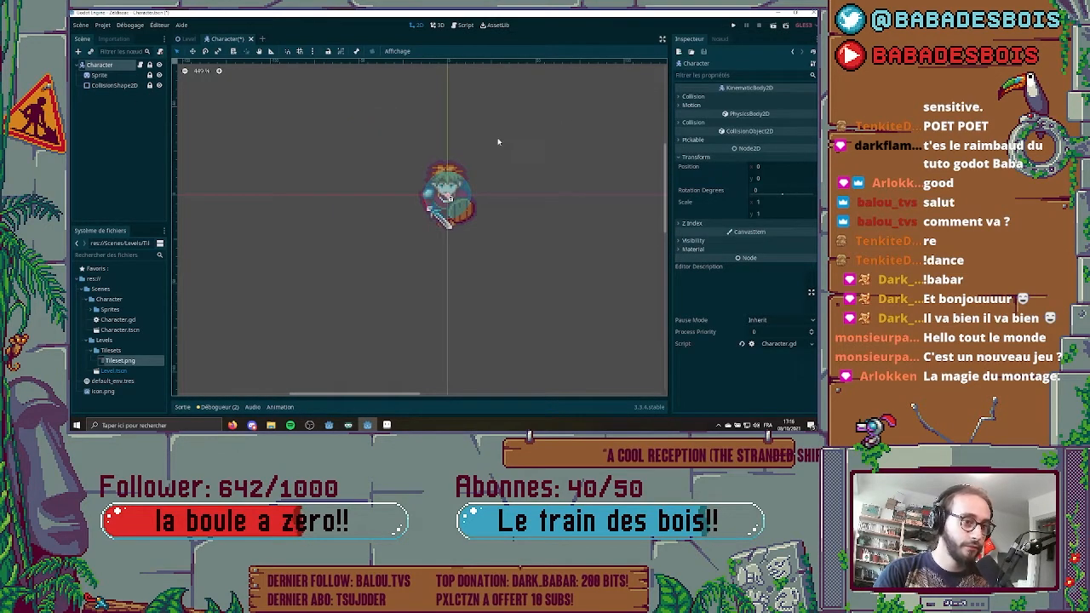
key("ctrl+s")
scroll(546, 195, "up", 1)
scroll(480, 222, "up", 1)
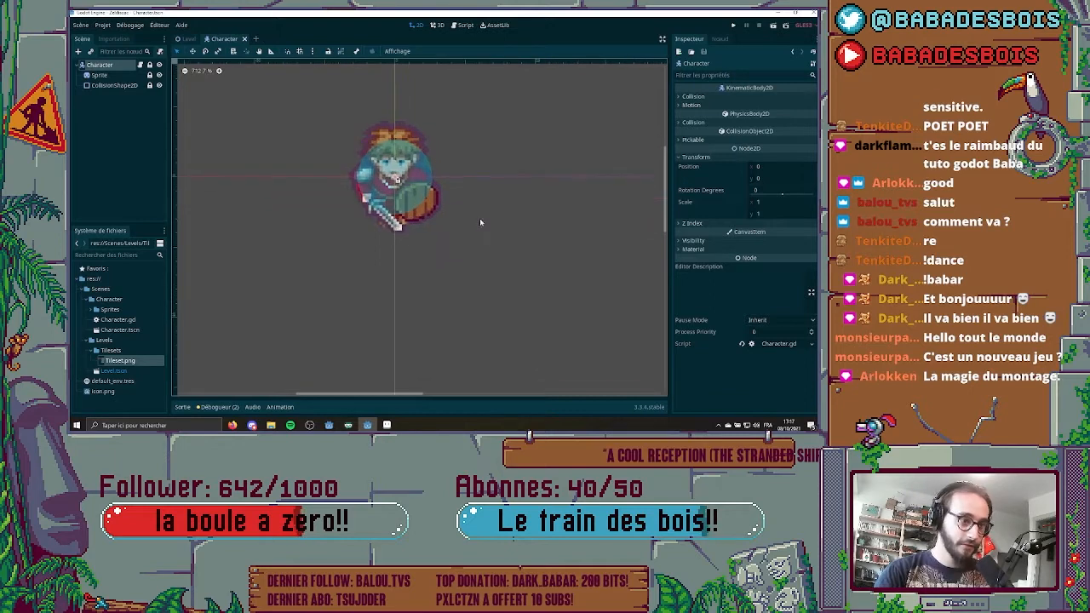
- Run the project from the Level scene and test moving the character against the potions, the central pot and the upper wall
left_click(187, 39)
key("F5")
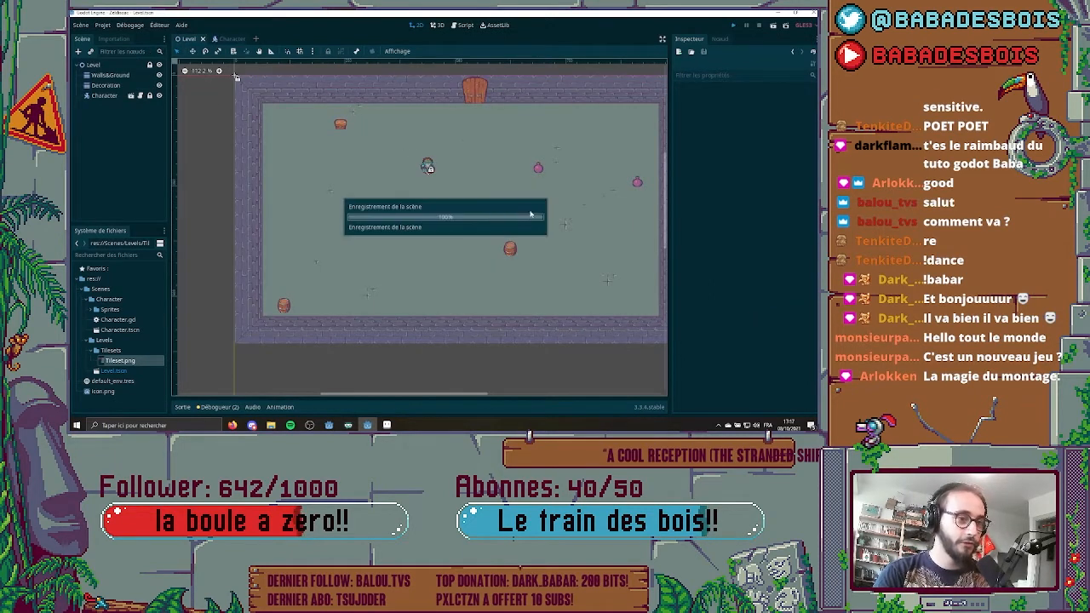
key("Down")
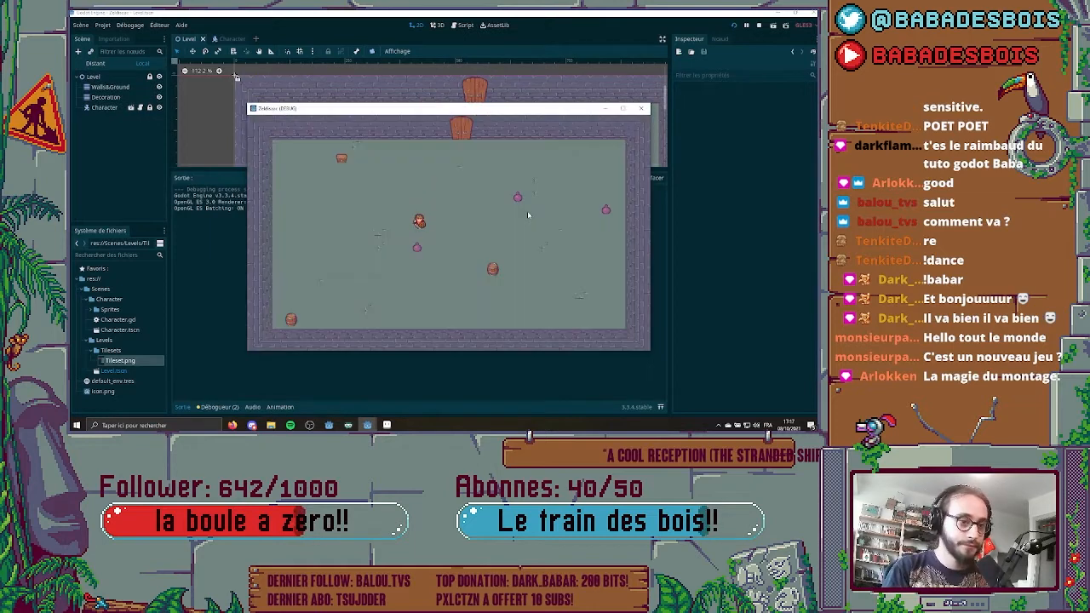
key("Up")
key("Down")
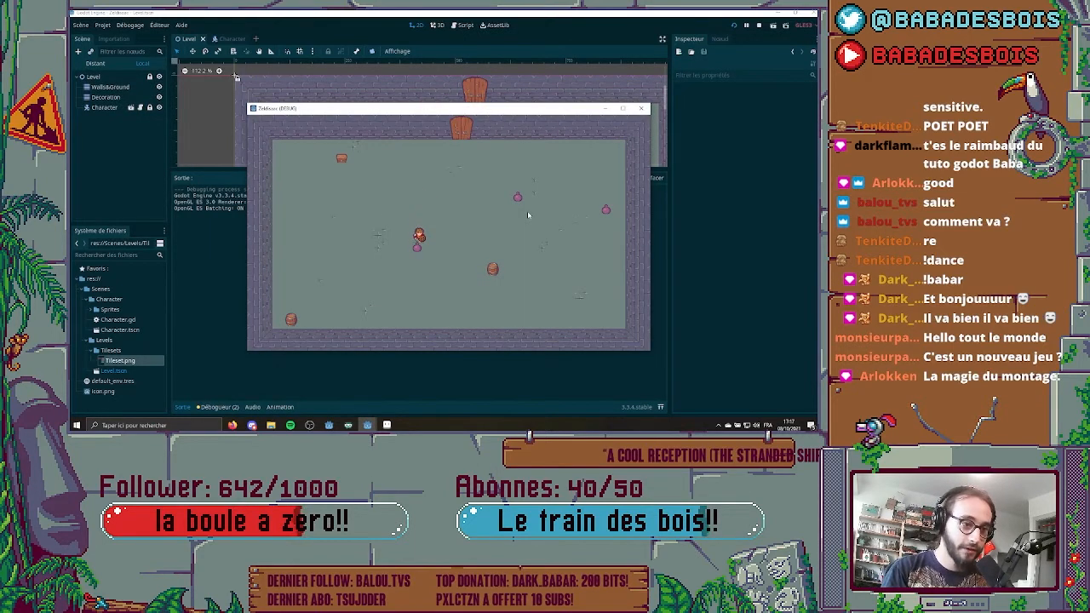
key("Up")
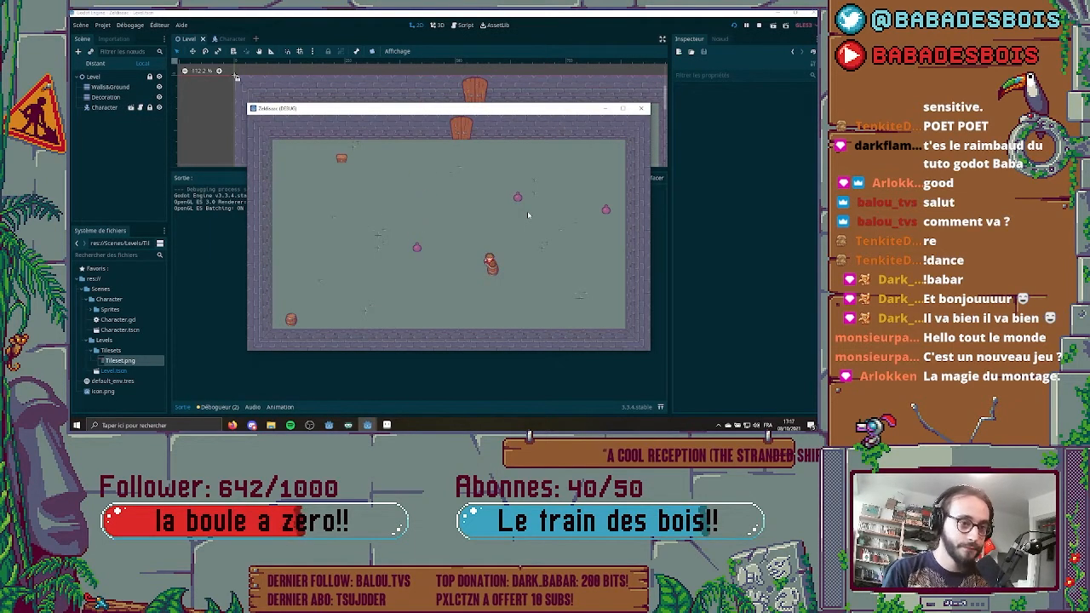
key("Up")
key("Down")
key("Up")
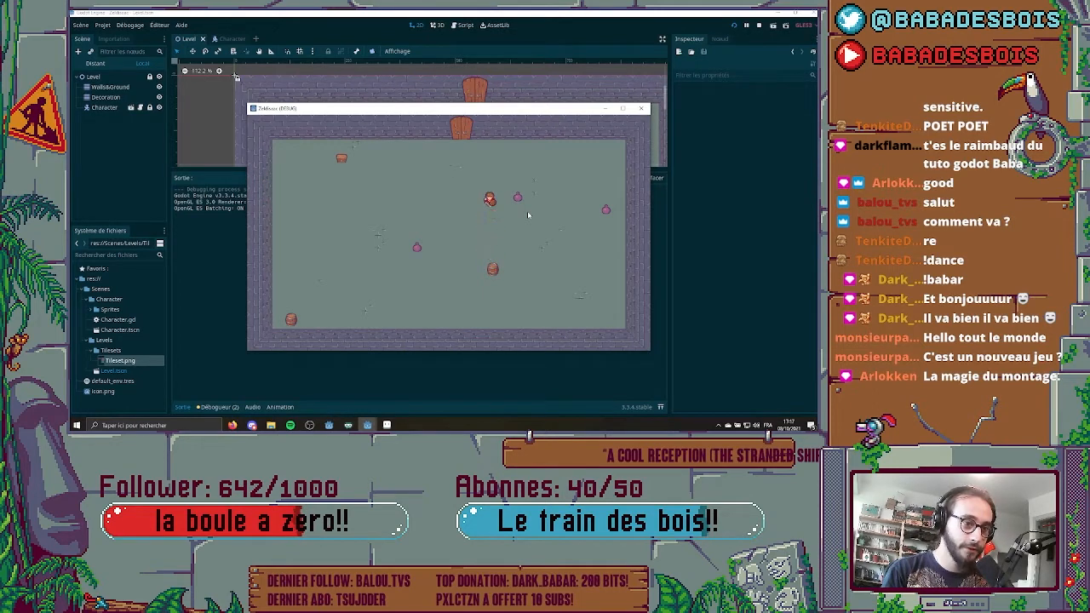
key("Right")
key("Up")
key("Down")
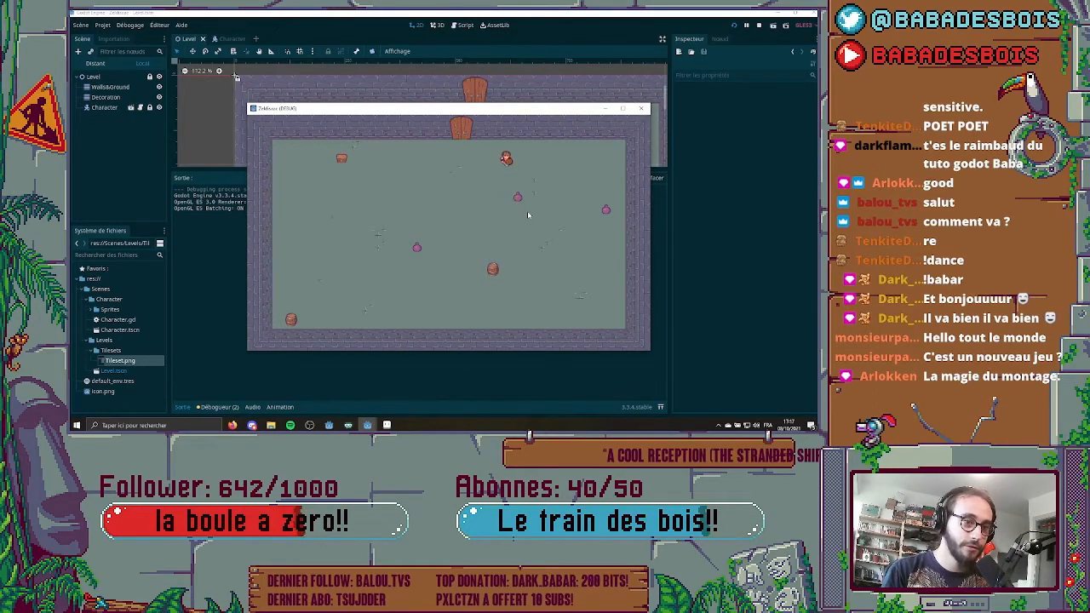
key("Up")
key("Left")
key("Down")
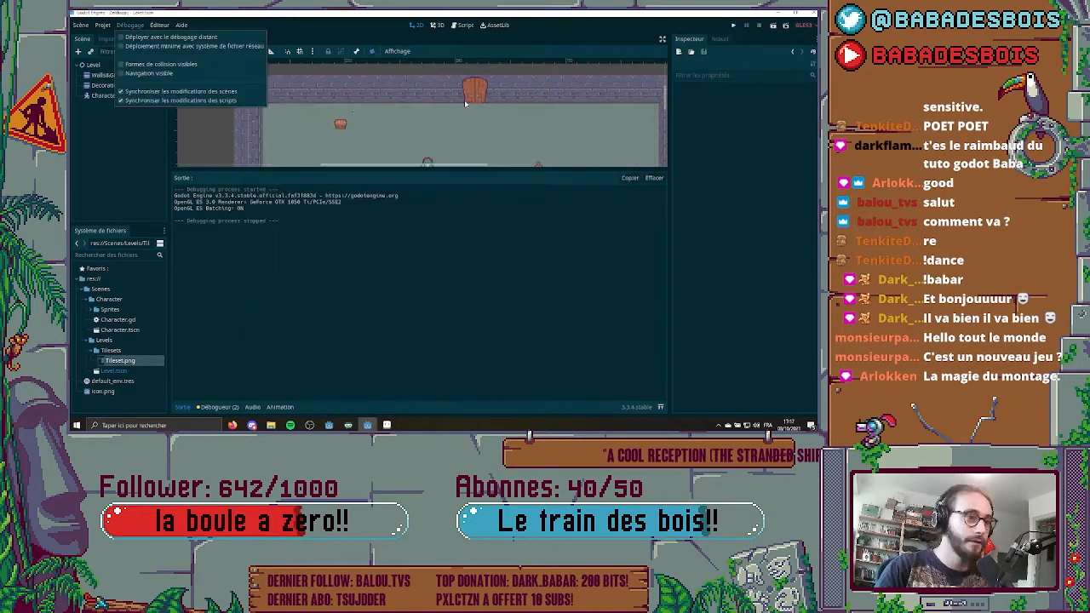
- Hide the output log in the Level scene and enable visible collision shapes for debugging
left_click(374, 38)
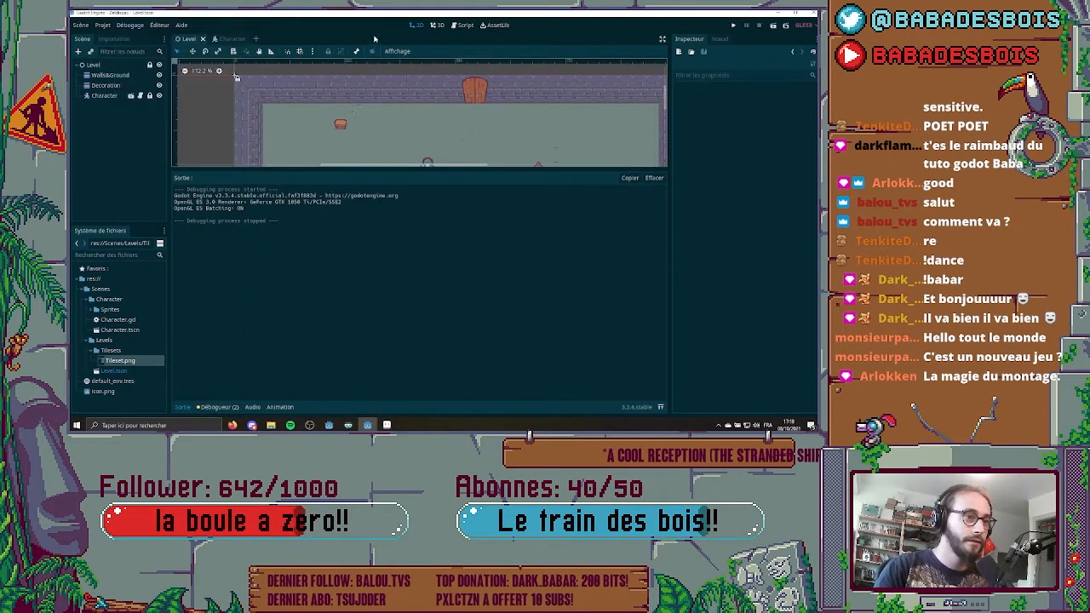
left_click(182, 406)
middle_click_drag(412, 99, 378, 114)
middle_click_drag(477, 195, 506, 206)
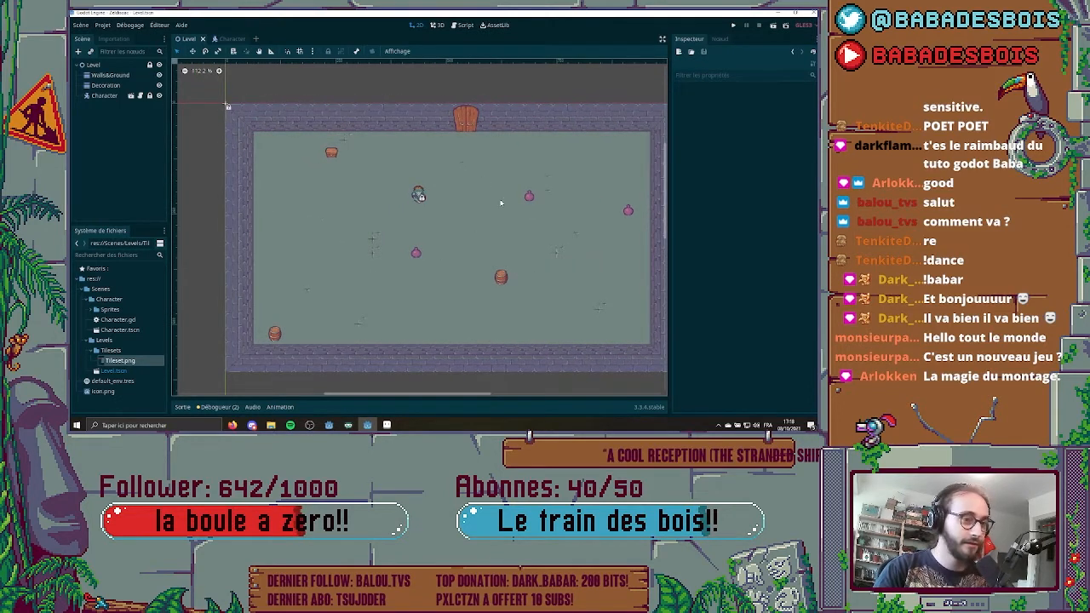
middle_click_drag(594, 240, 579, 235)
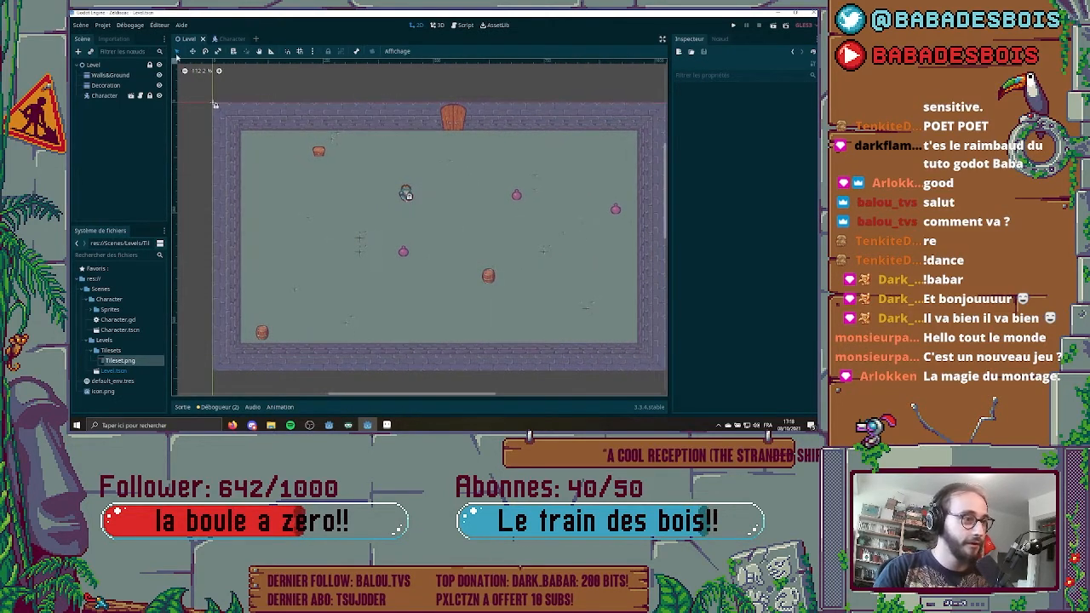
left_click(130, 25)
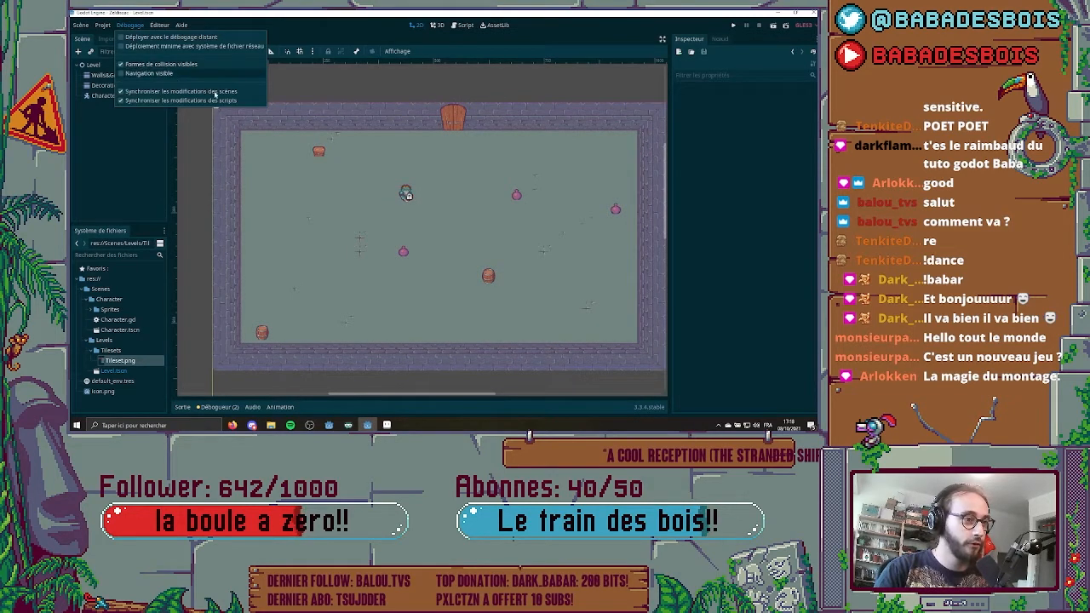
left_click(498, 226)
- Run the project with collision shapes displayed and move the character against the door and around the nearby potion
key("F5")
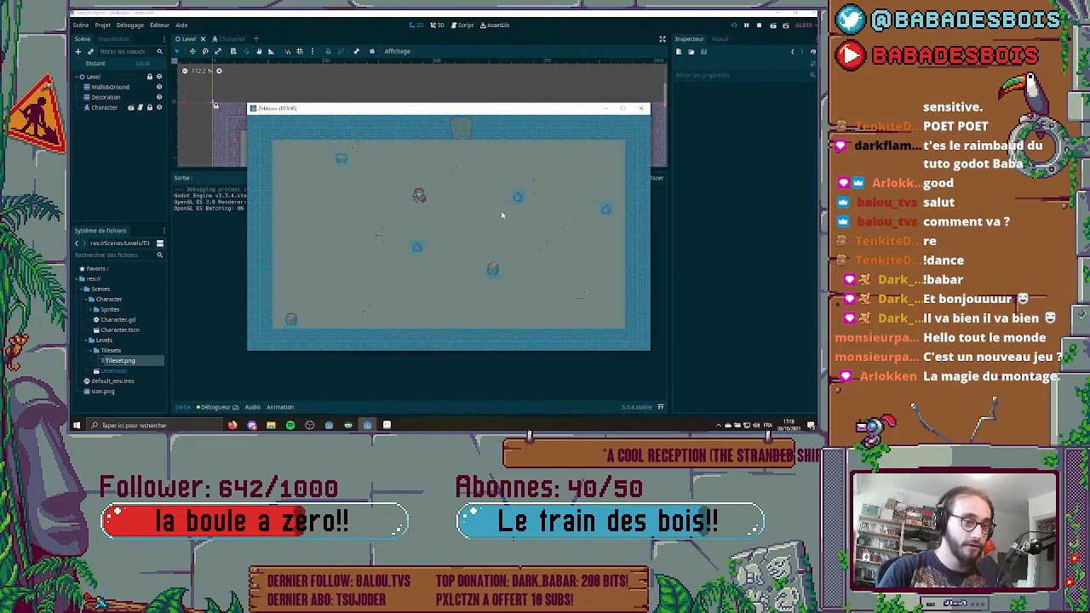
key("Up")
key("Right")
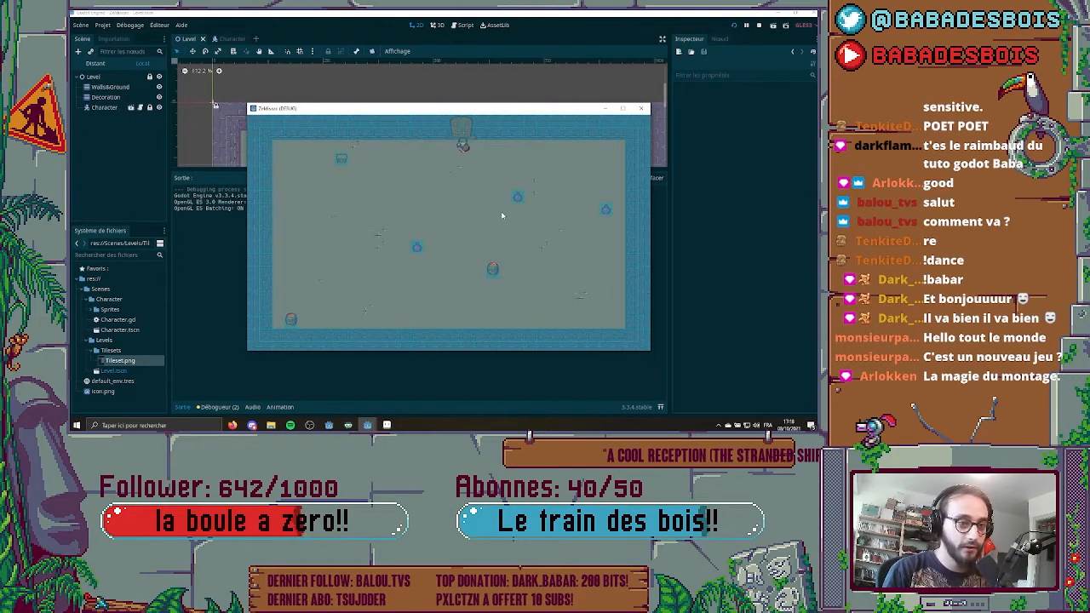
key("Left")
key("Down")
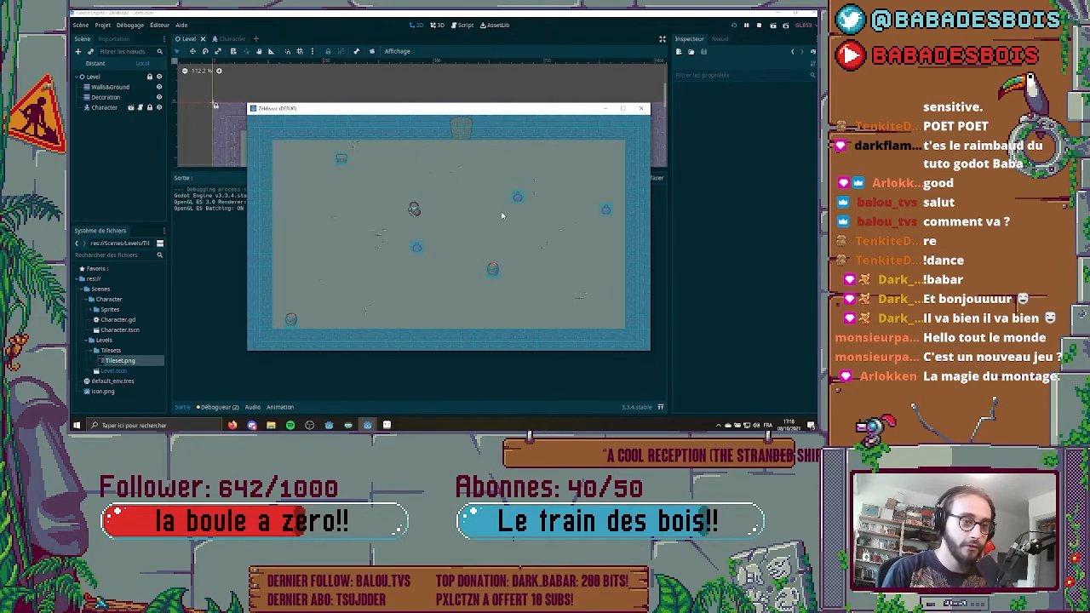
key("Right")
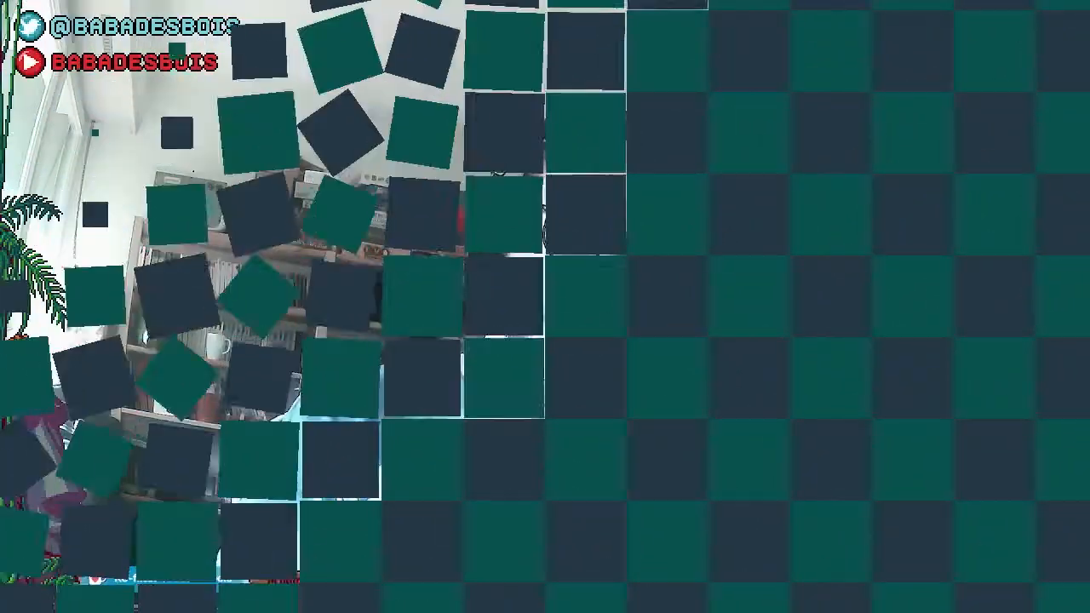